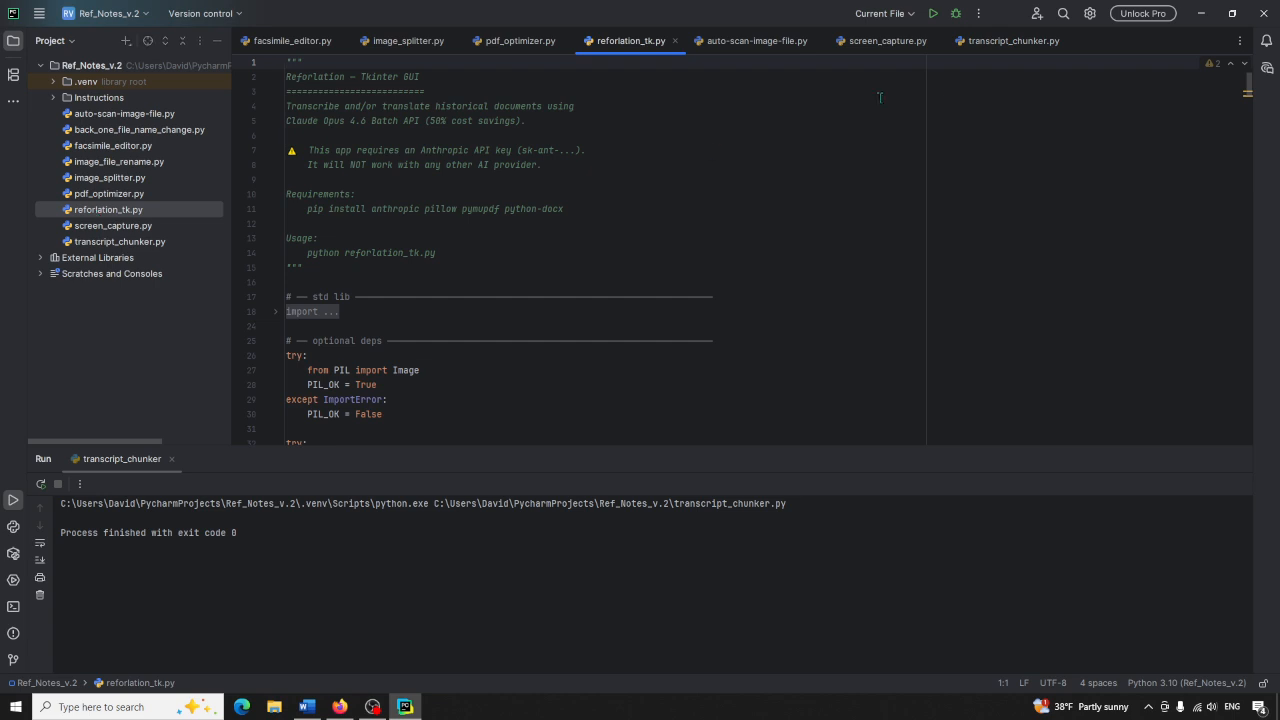
# Run reforlation_tk.py, maximize the Reforlation window and widen its settings pane so that all folder selectors fit
pyautogui.click(933, 15)
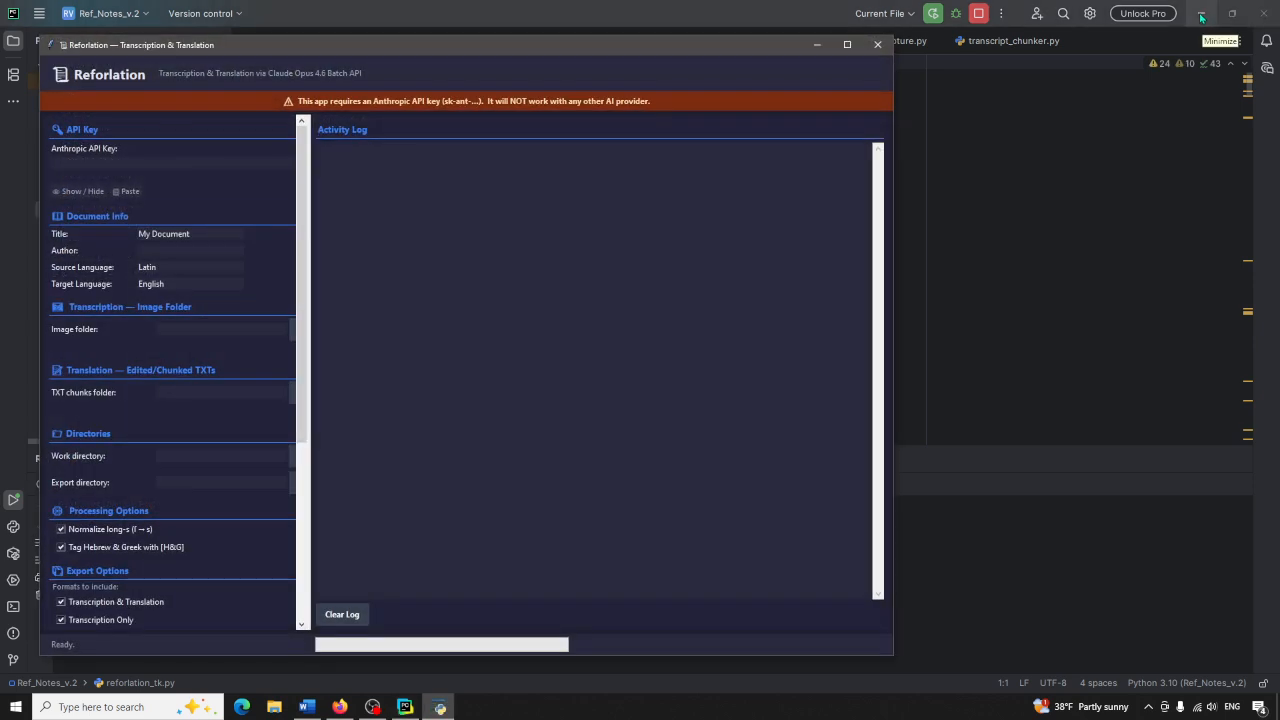
pyautogui.click(1201, 17)
pyautogui.click(847, 44)
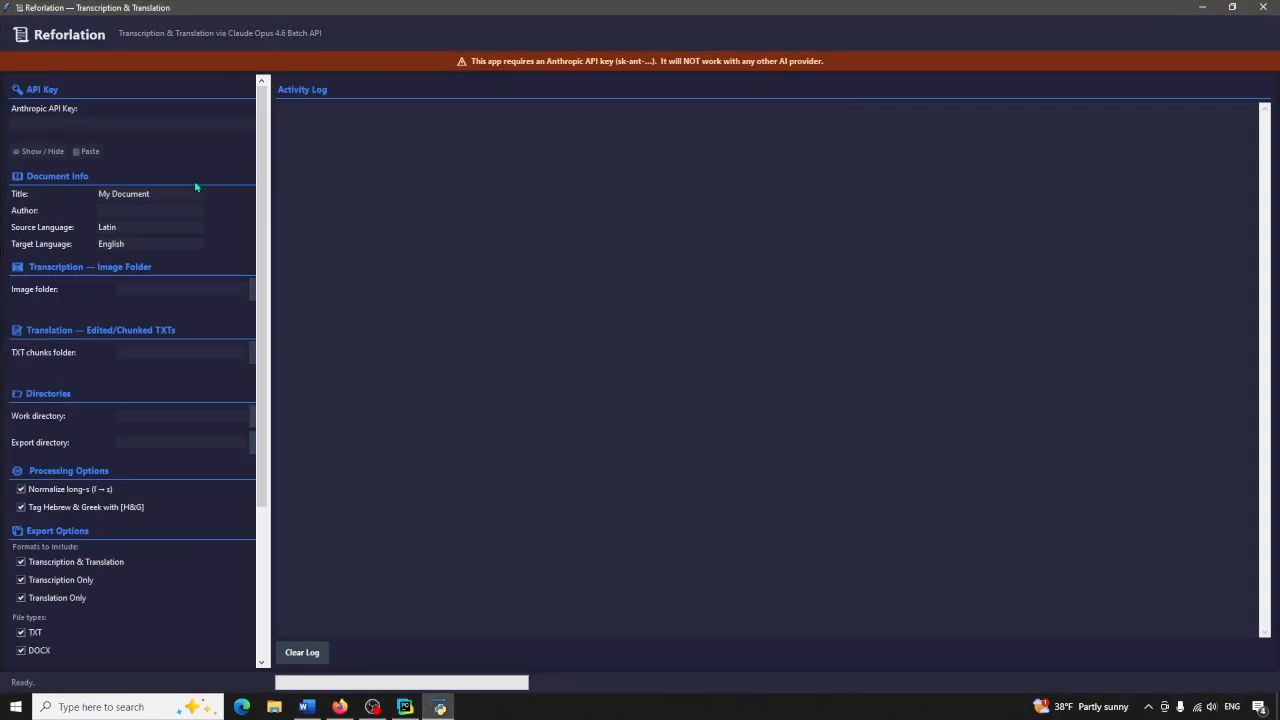
pyautogui.moveTo(264, 193); pyautogui.dragTo(372, 206)
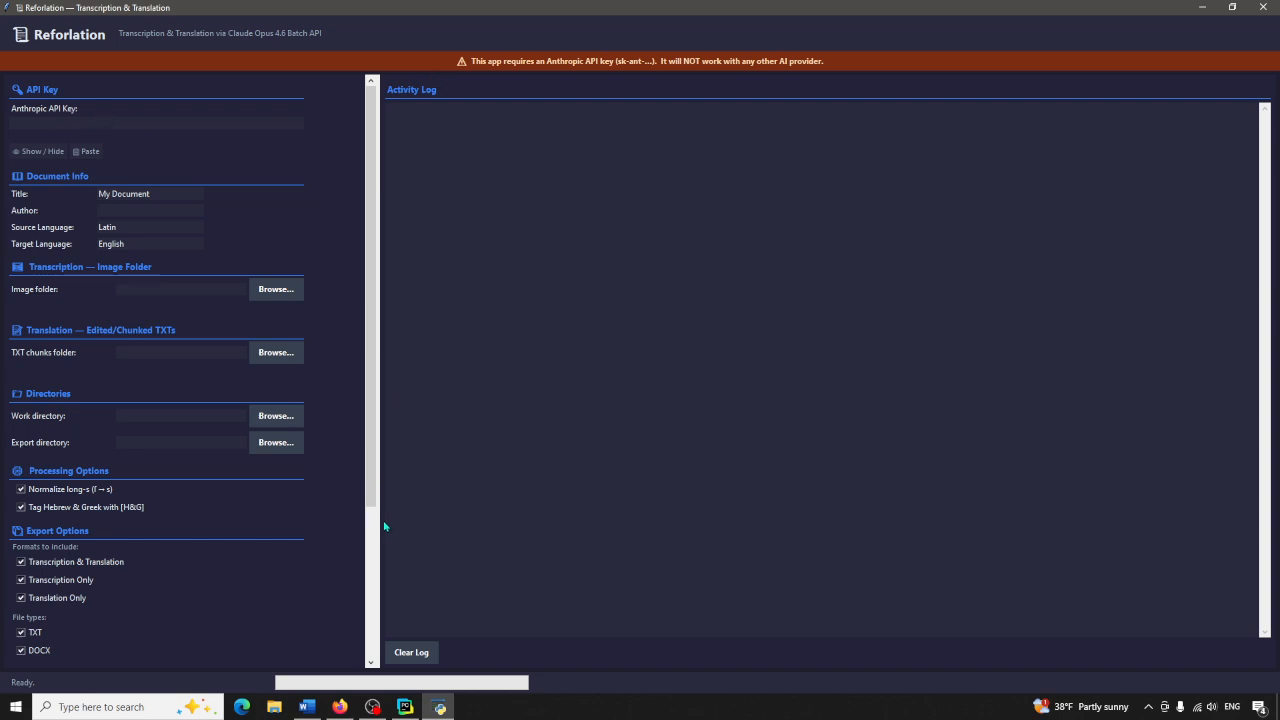
# Check the Claude Developer Platform billing page in Firefox and paste the Anthropic API key into Reforlation
pyautogui.click(339, 708)
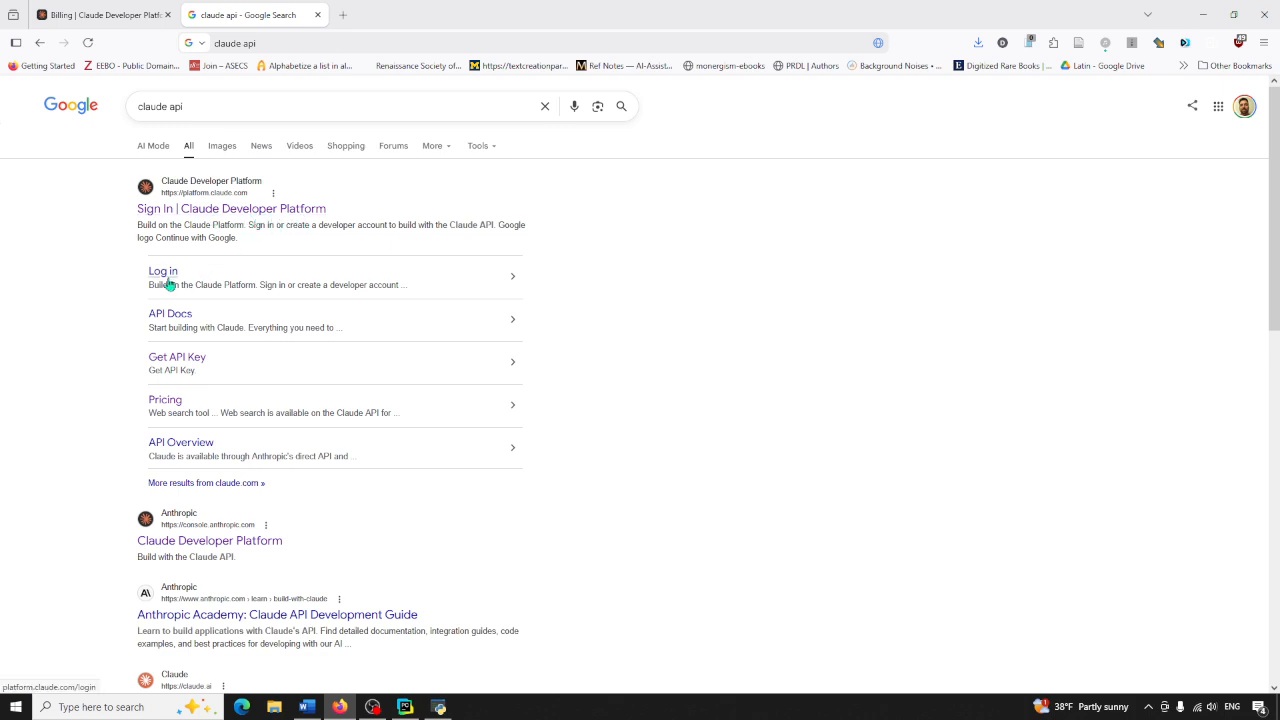
pyautogui.click(96, 16)
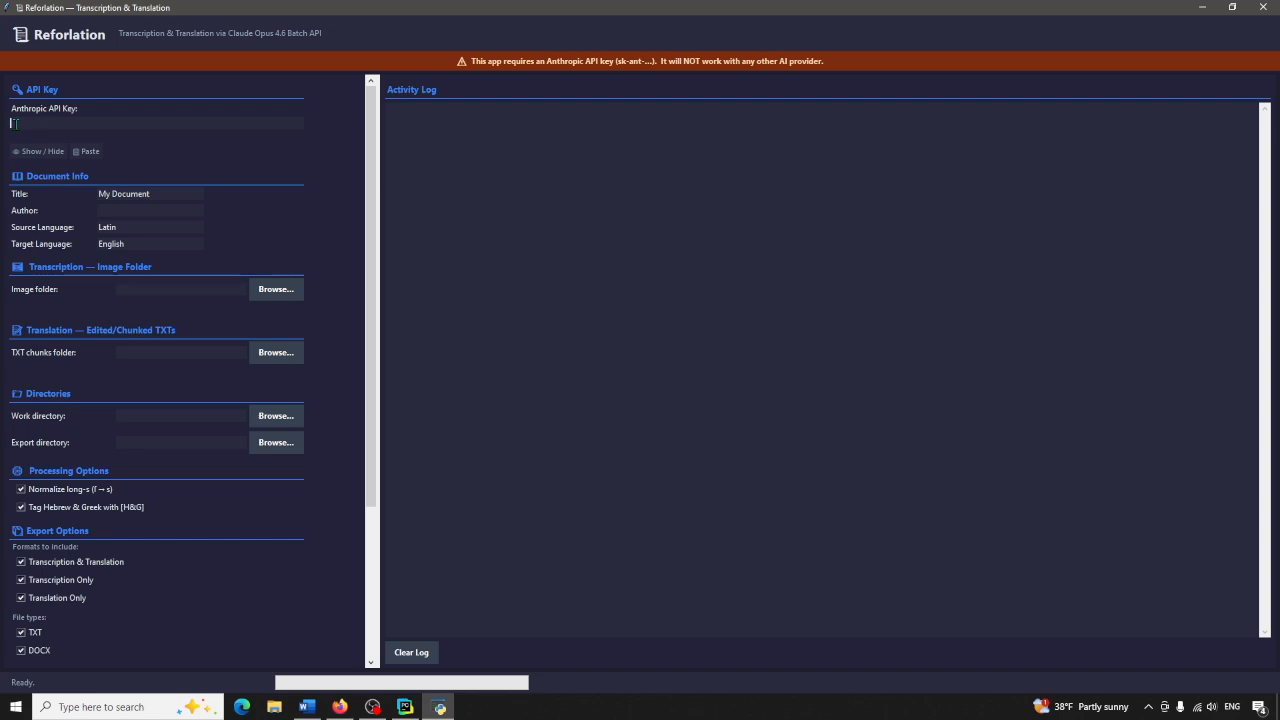
pyautogui.click(84, 152)
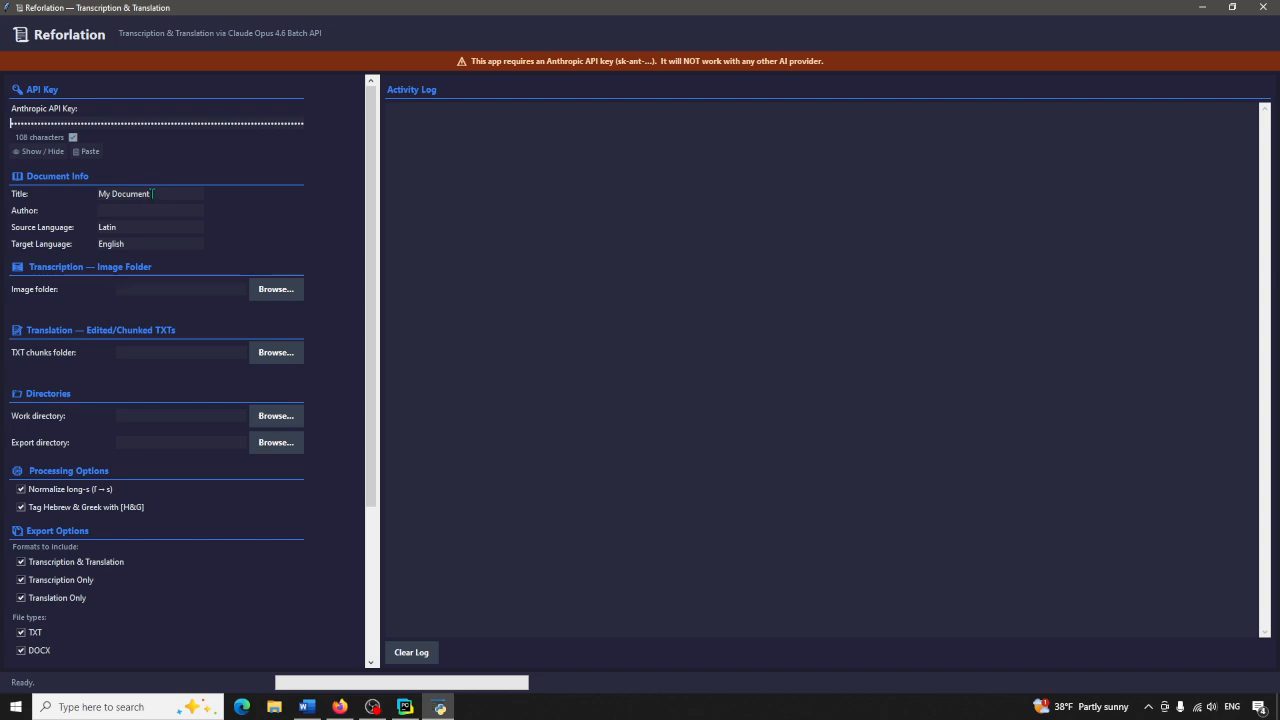
# Set the document title to "Voets Best" and the author to "G. Voetius"
pyautogui.moveTo(152, 193); pyautogui.dragTo(99, 195)
pyautogui.write('Voets Best')
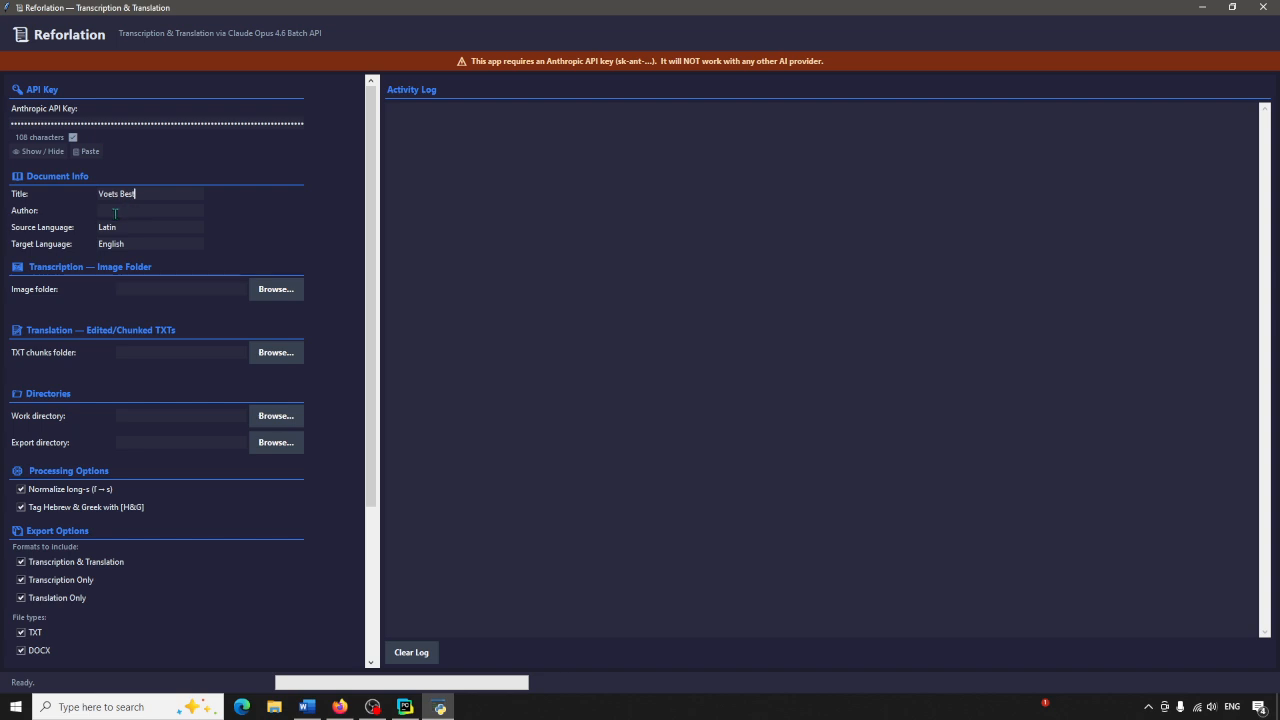
pyautogui.click(109, 212)
pyautogui.write('G. Voetius')
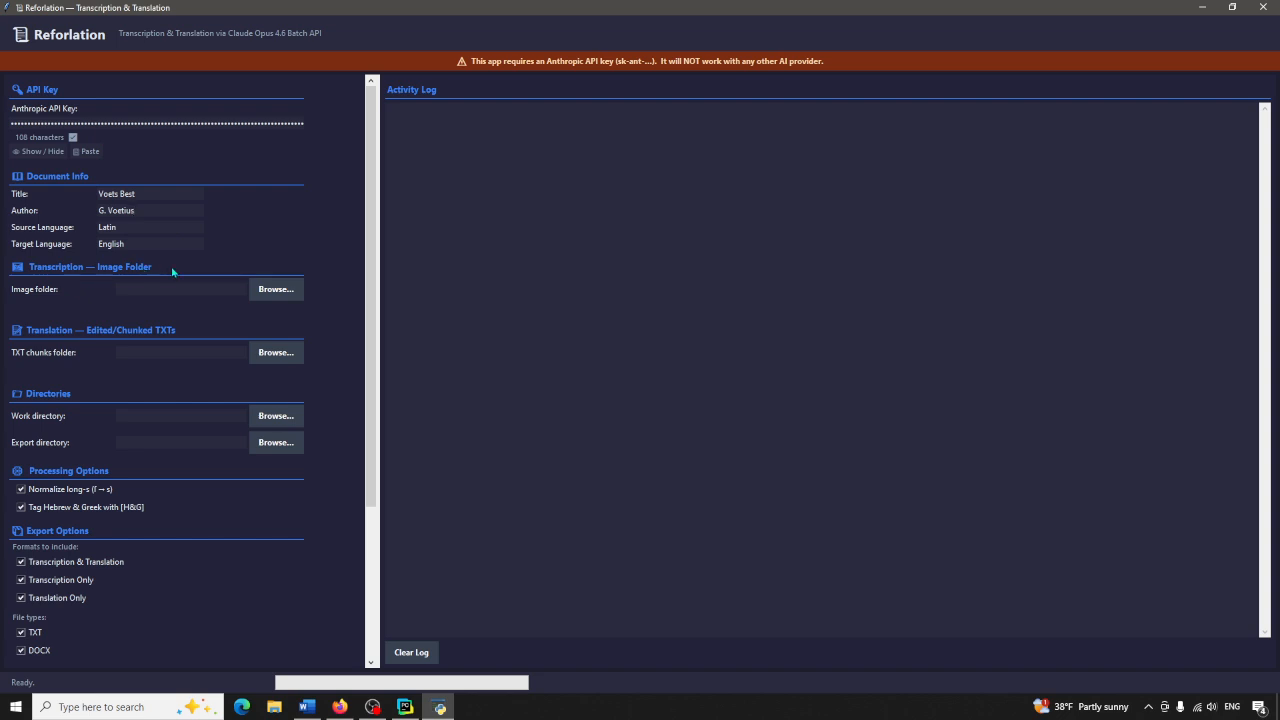
# Set the transcription image folder to the output folder inside Desktop, Ref_Test_Project, Test_Voet
pyautogui.click(270, 293)
pyautogui.click(56, 319)
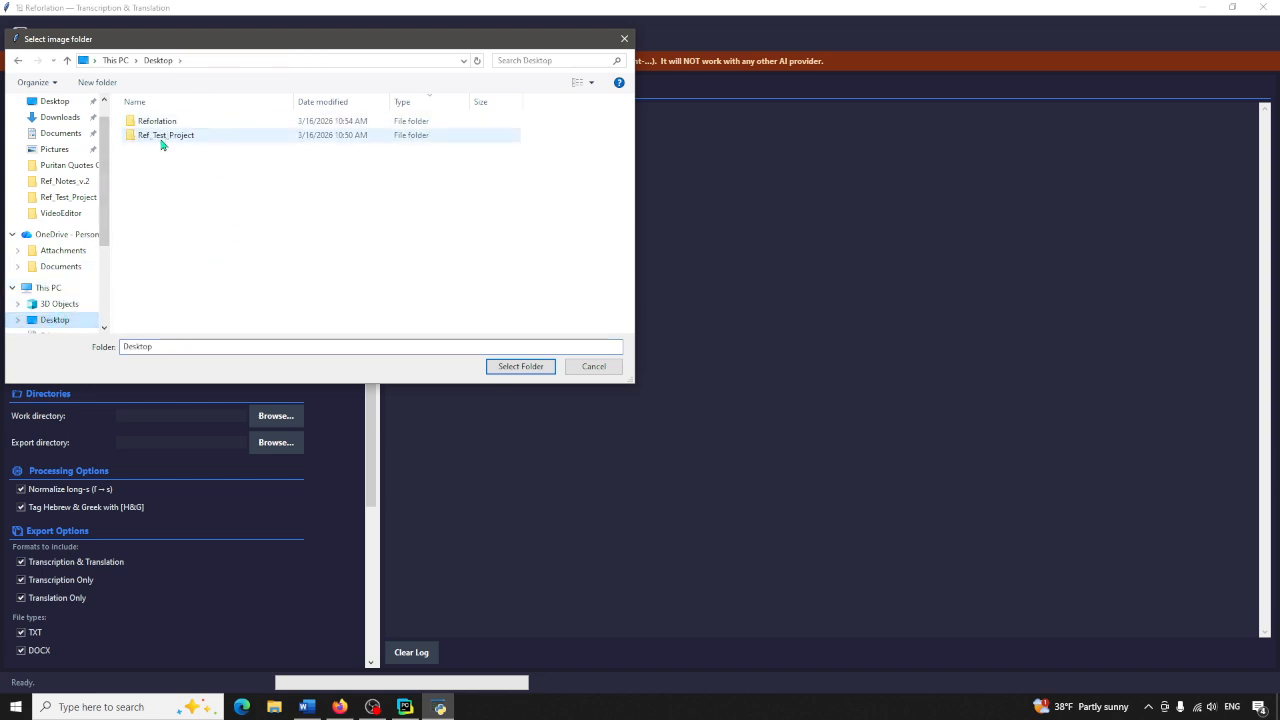
pyautogui.doubleClick(162, 140)
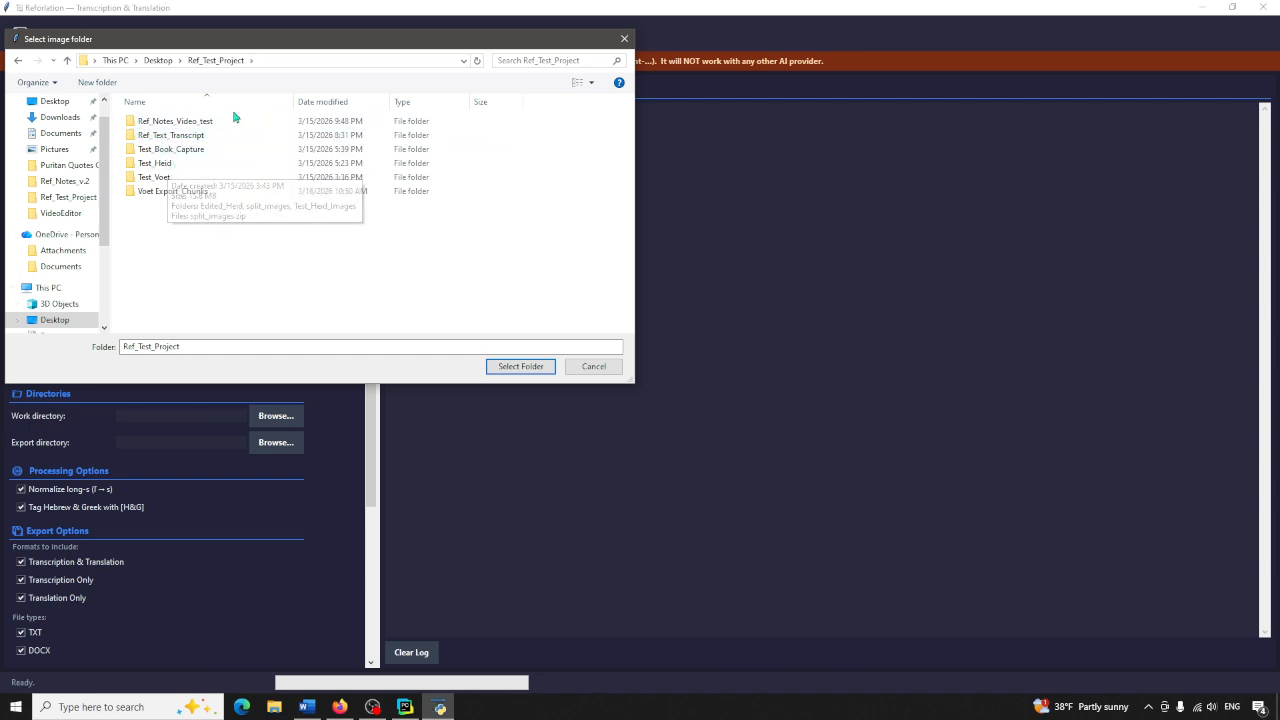
pyautogui.doubleClick(157, 178)
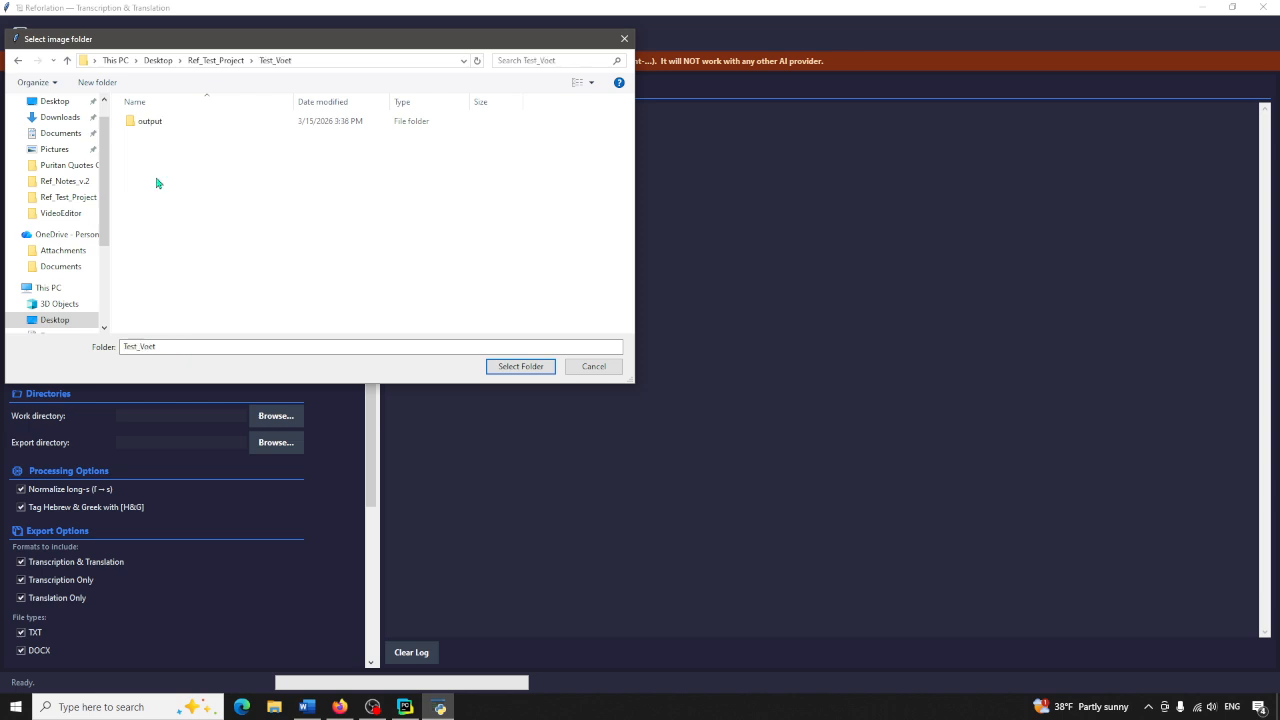
pyautogui.click(148, 122)
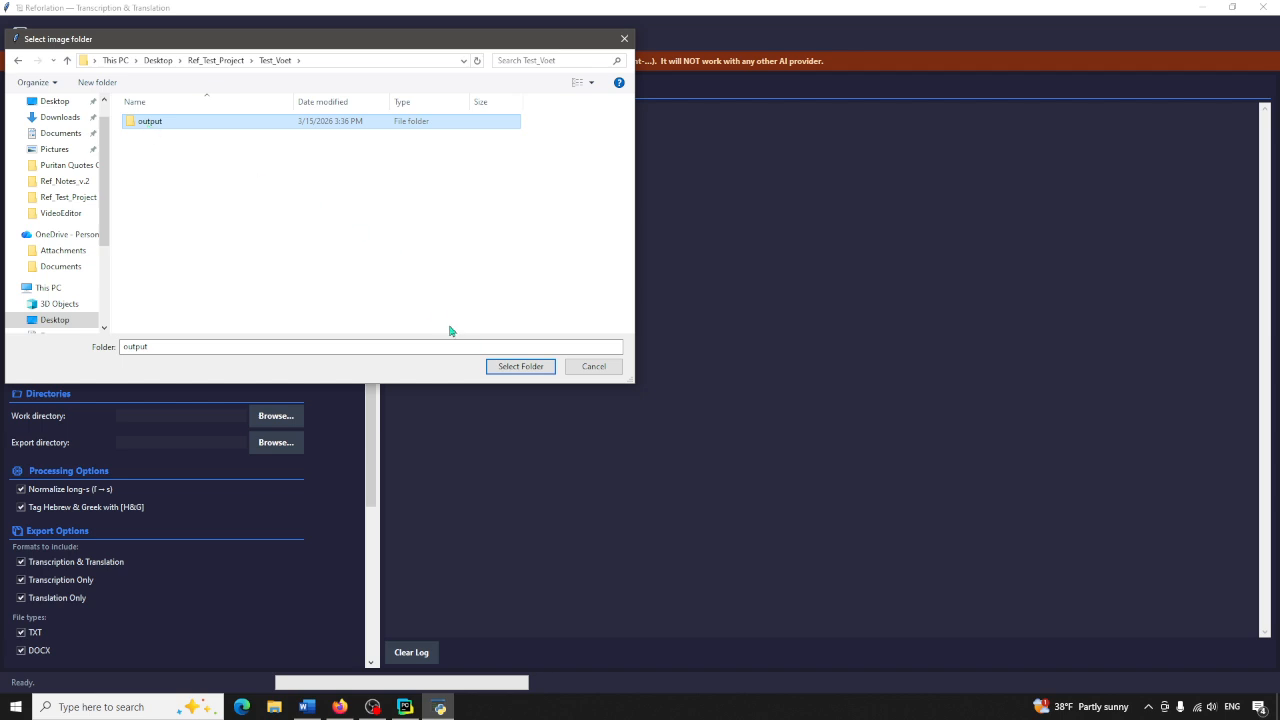
pyautogui.click(512, 368)
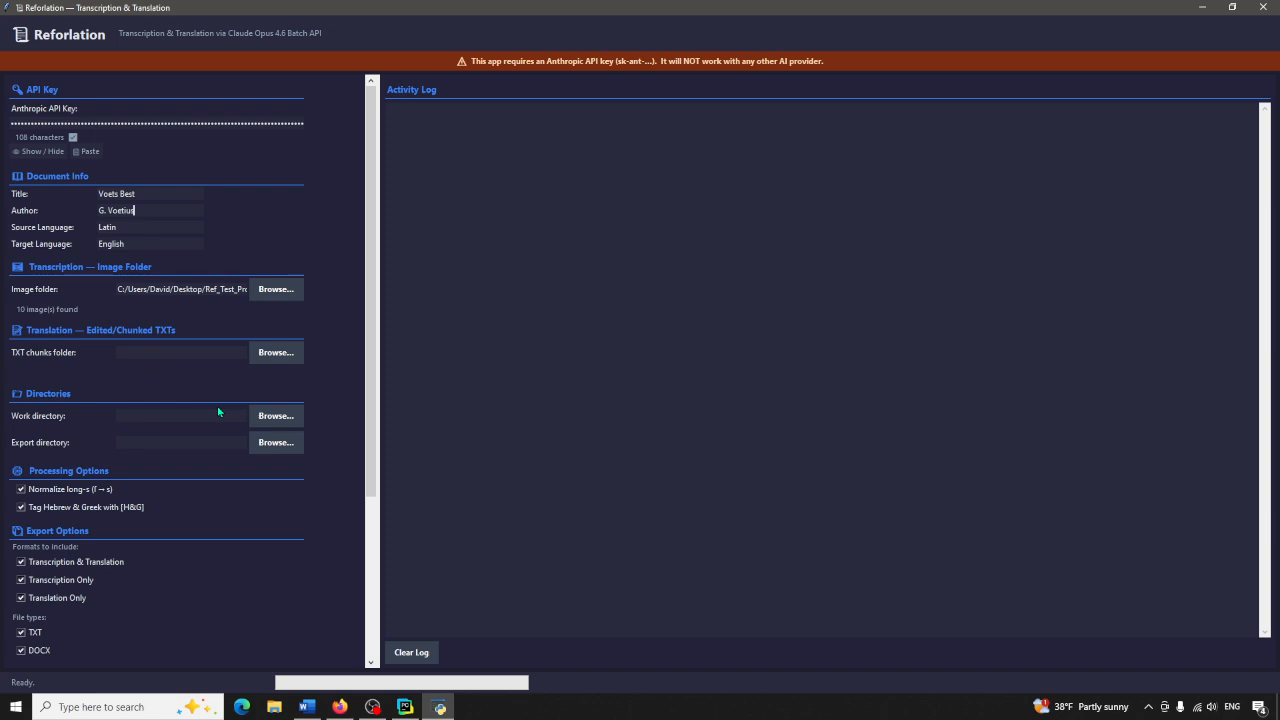
# Create a folder named Translation_WD in Ref_Test_Project and set it as the work directory
pyautogui.click(267, 421)
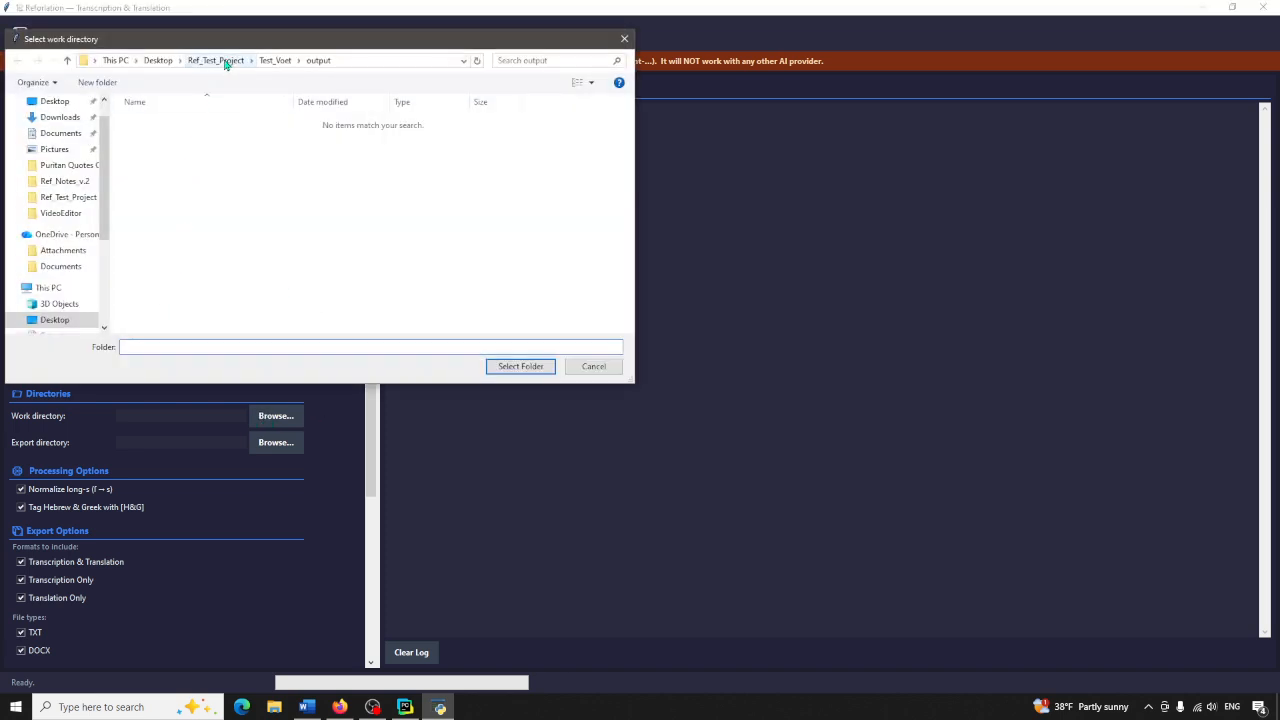
pyautogui.click(226, 62)
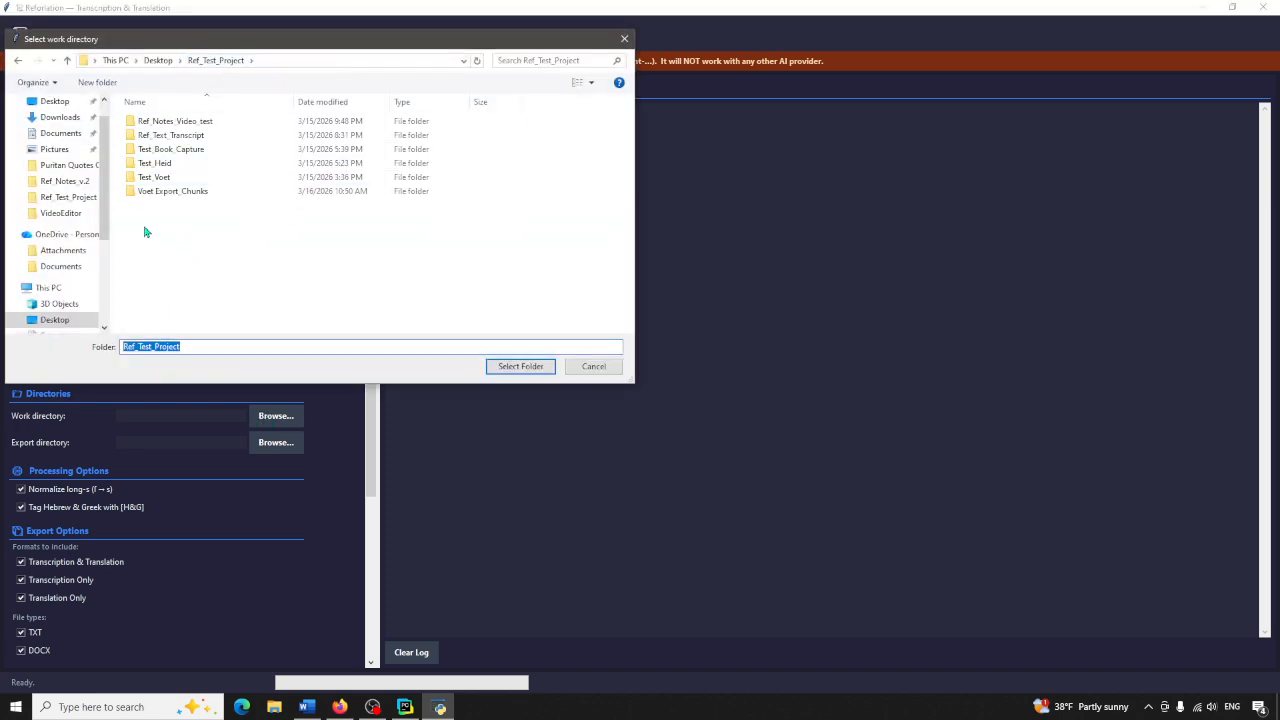
pyautogui.click(105, 88)
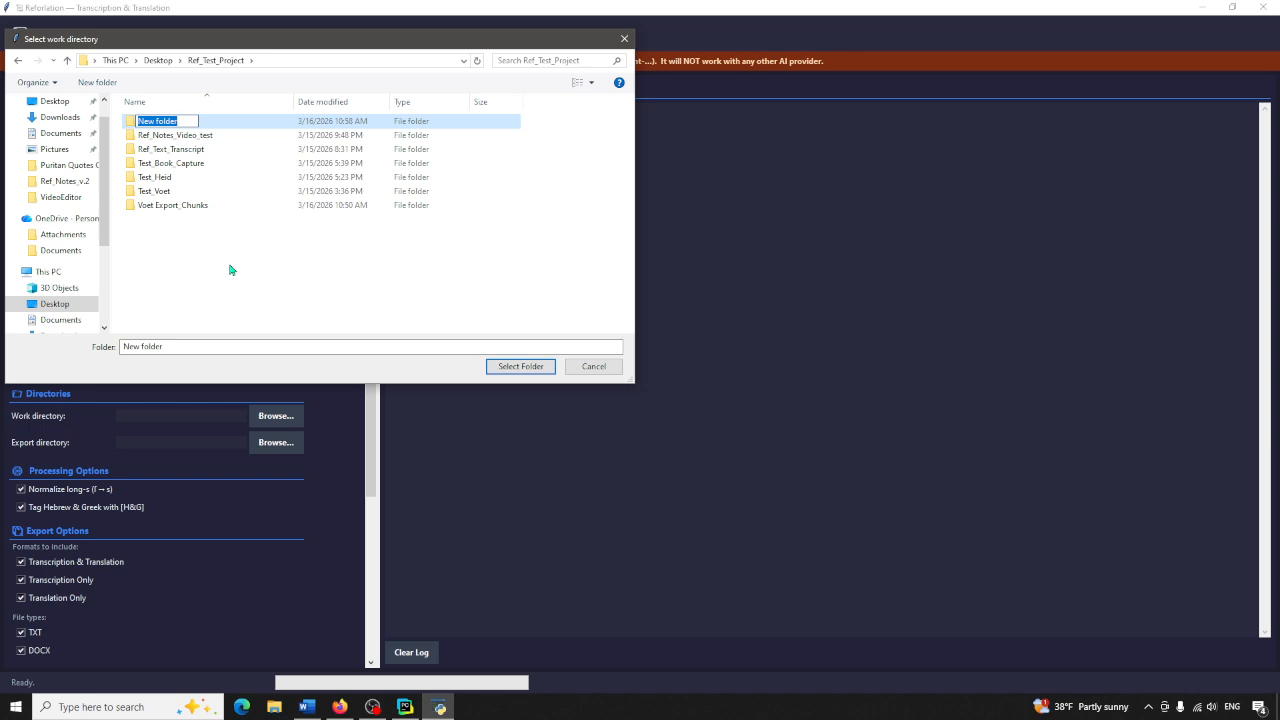
pyautogui.write('Translation_WD')
pyautogui.click(216, 124)
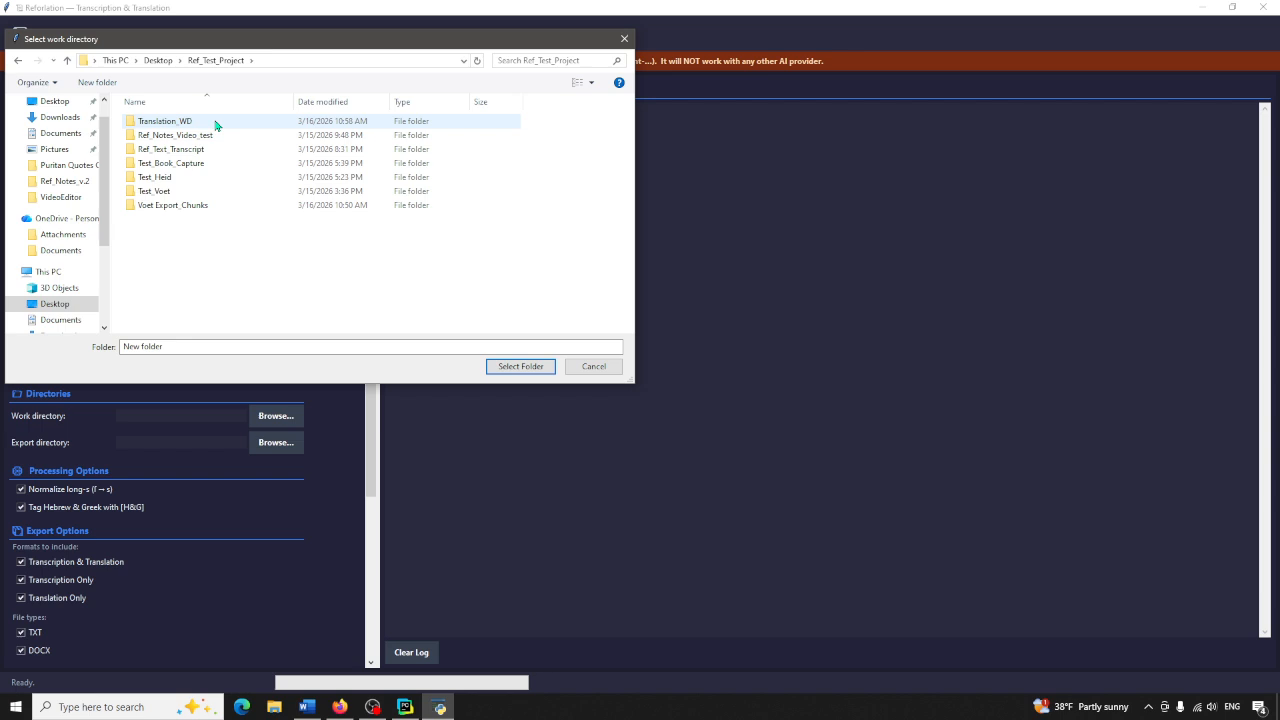
pyautogui.doubleClick(216, 124)
pyautogui.click(510, 364)
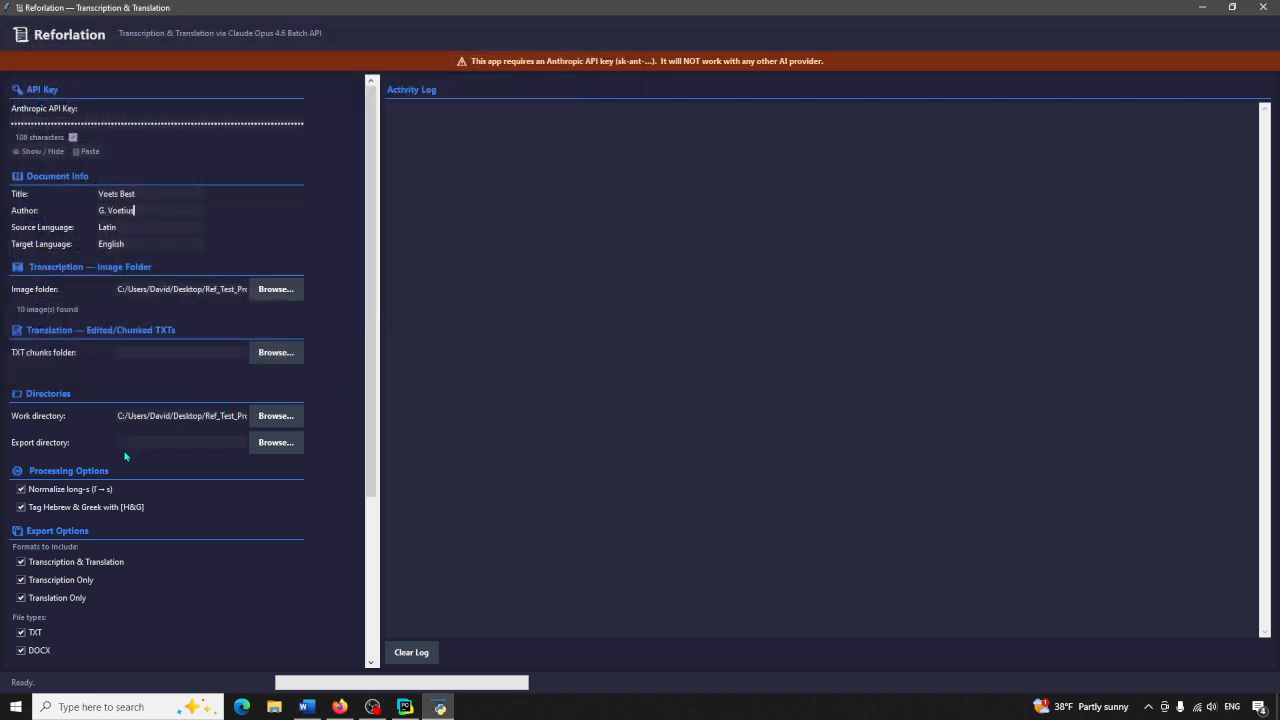
# Open the export directory selection at the Ref_Test_Project folder
pyautogui.click(274, 449)
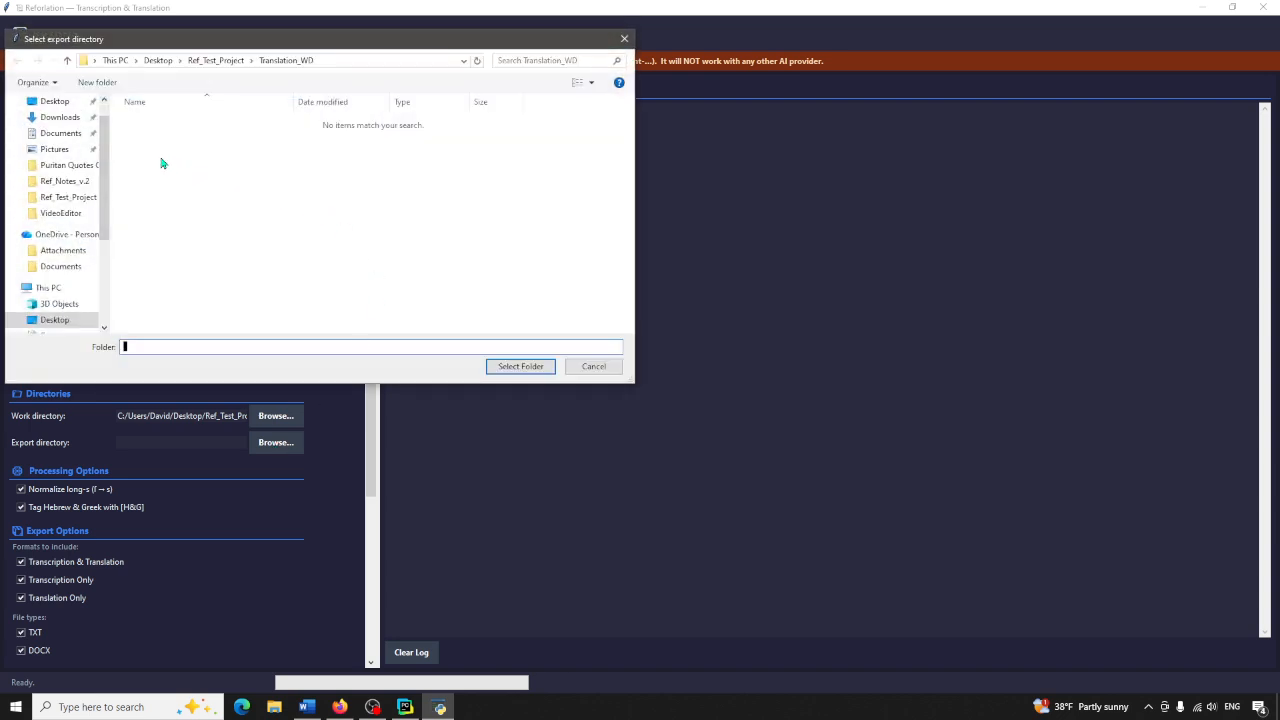
pyautogui.click(215, 60)
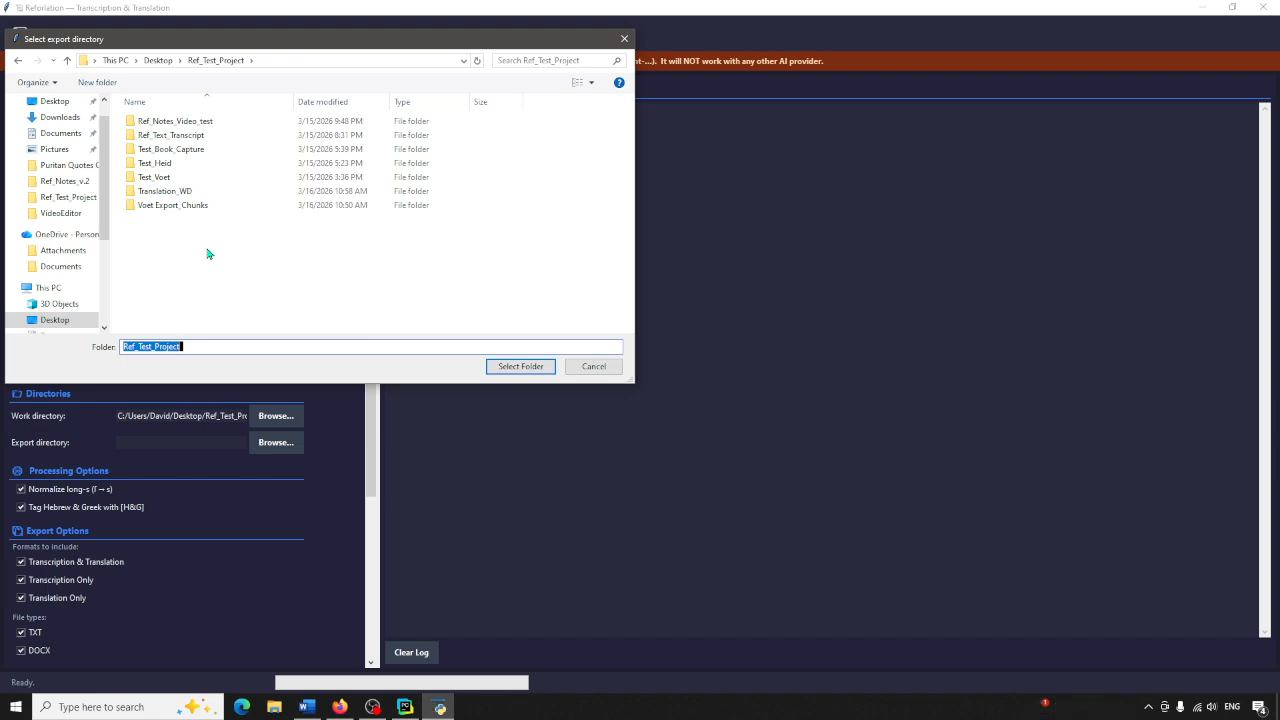
# Try to choose Transcription_Export as the export directory by entering its name, and clear the entered name
pyautogui.write('Tr')
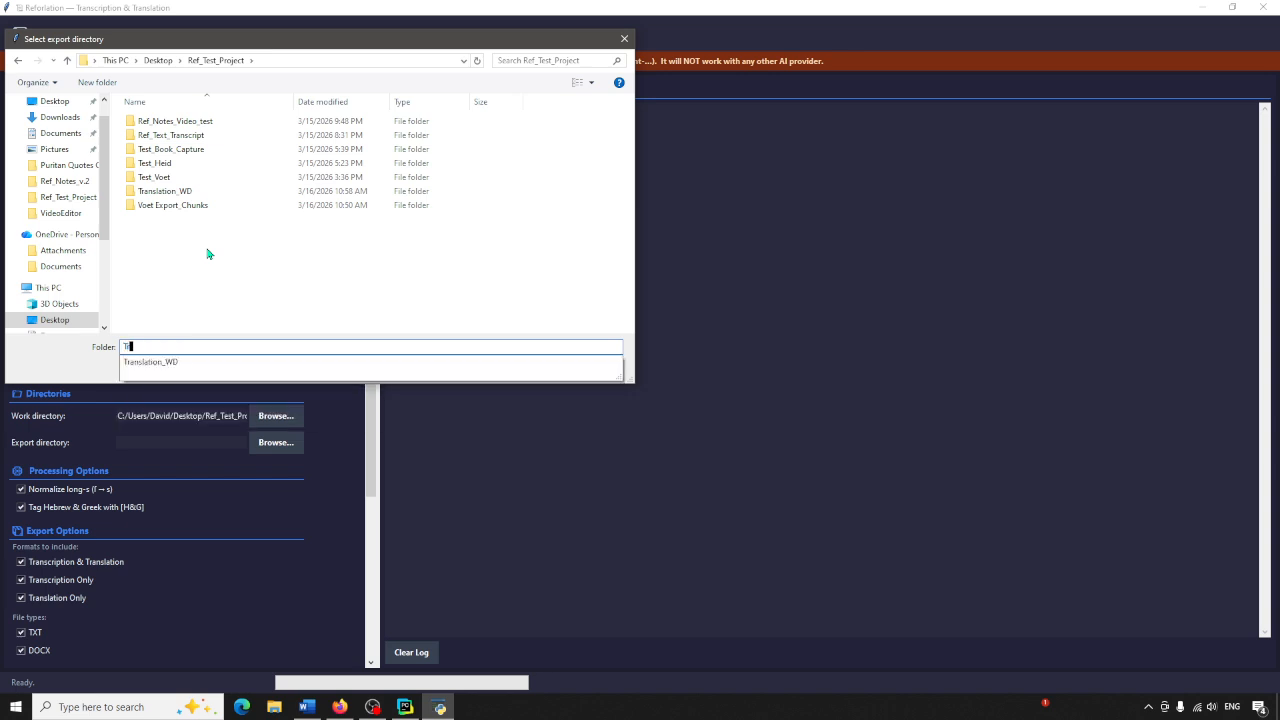
pyautogui.write('anscription')
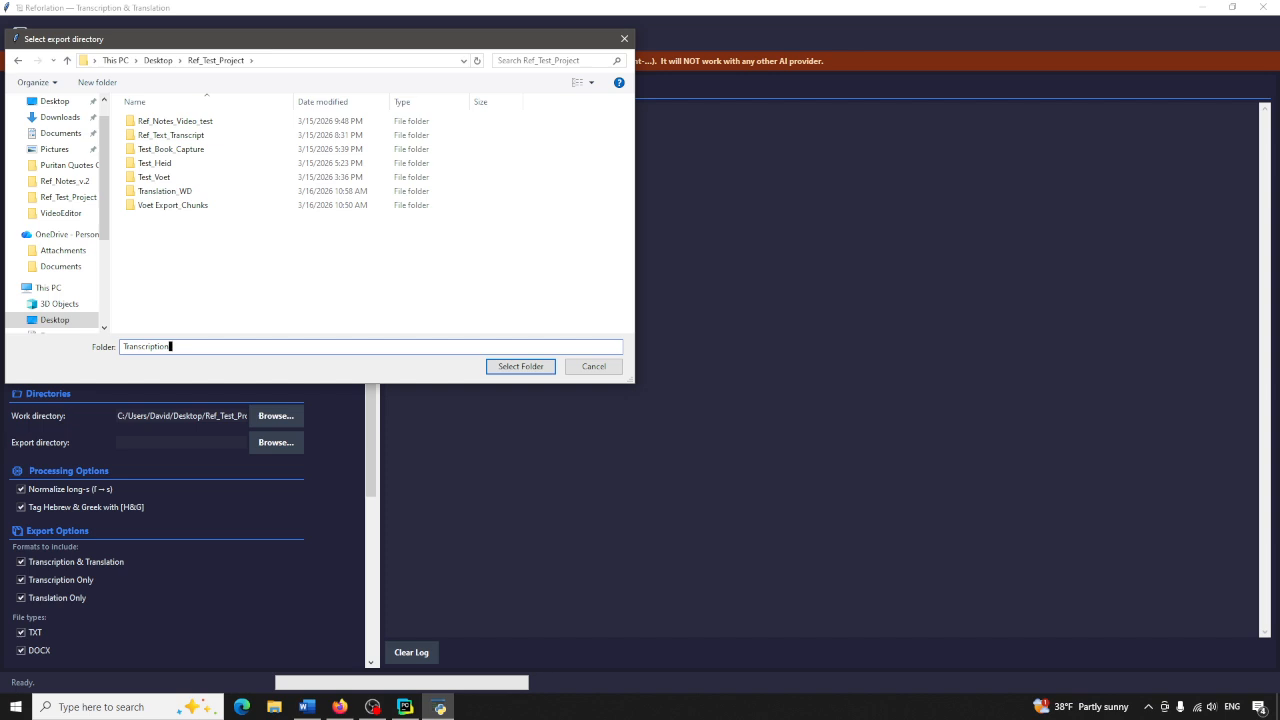
pyautogui.write('_Export')
pyautogui.click(512, 367)
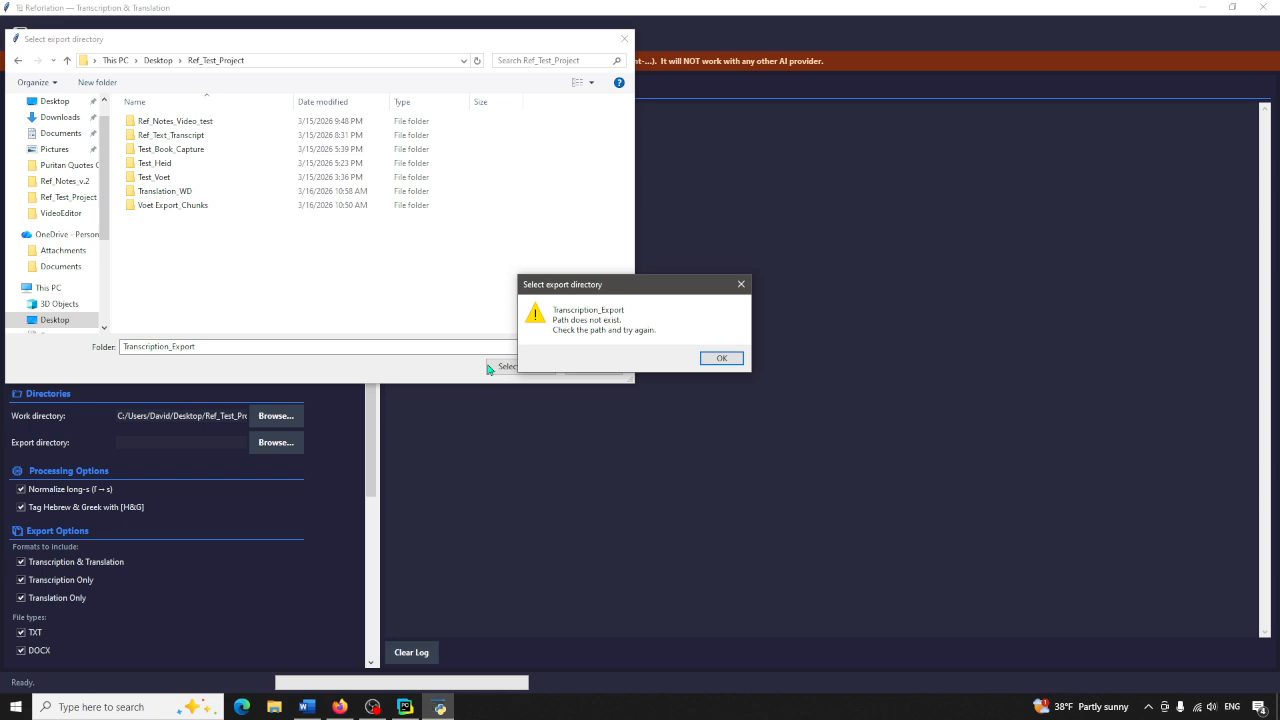
pyautogui.click(716, 360)
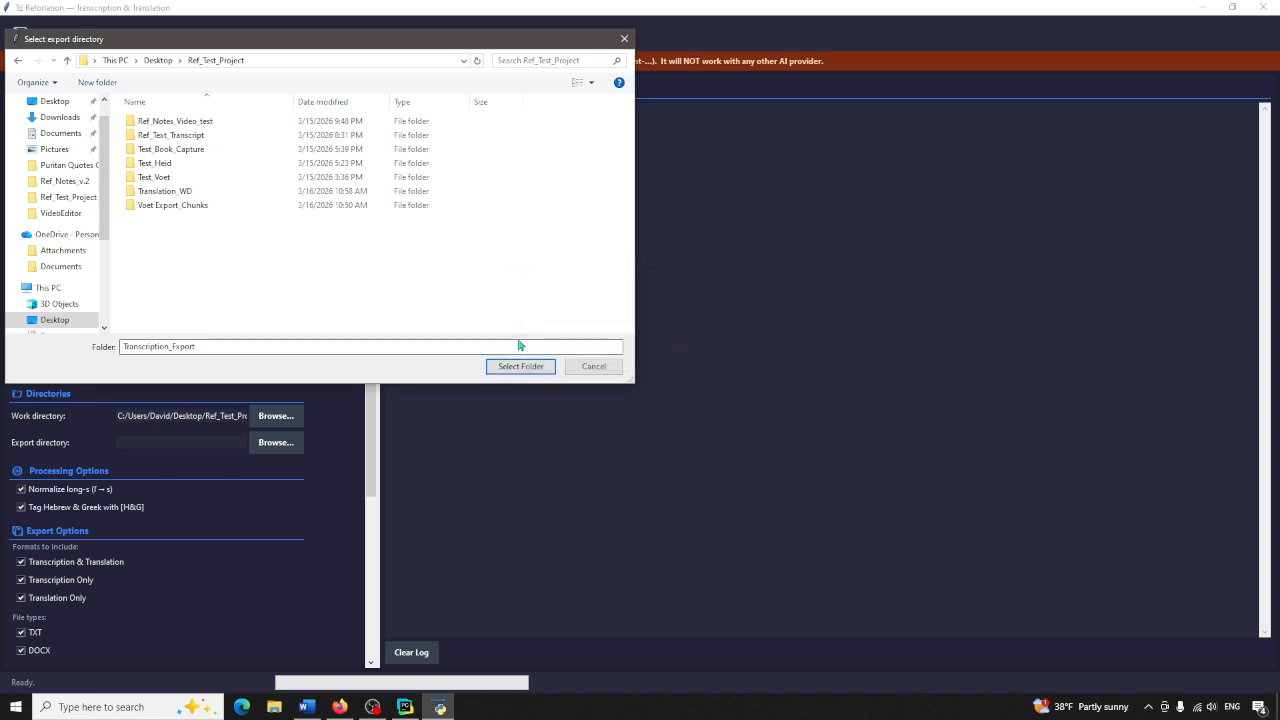
pyautogui.doubleClick(206, 346)
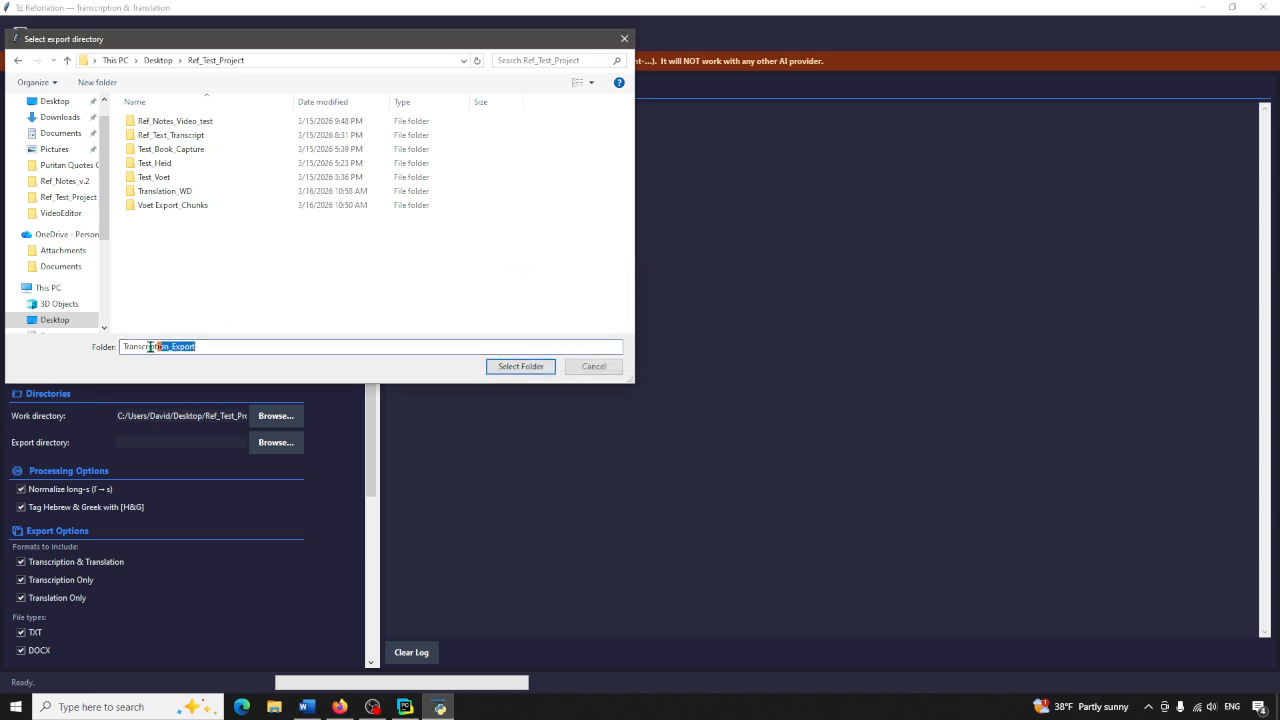
pyautogui.press('BackSpace')
# Create a folder named "Transcription Export" in Ref_Test_Project and set it as the export directory
pyautogui.click(105, 83)
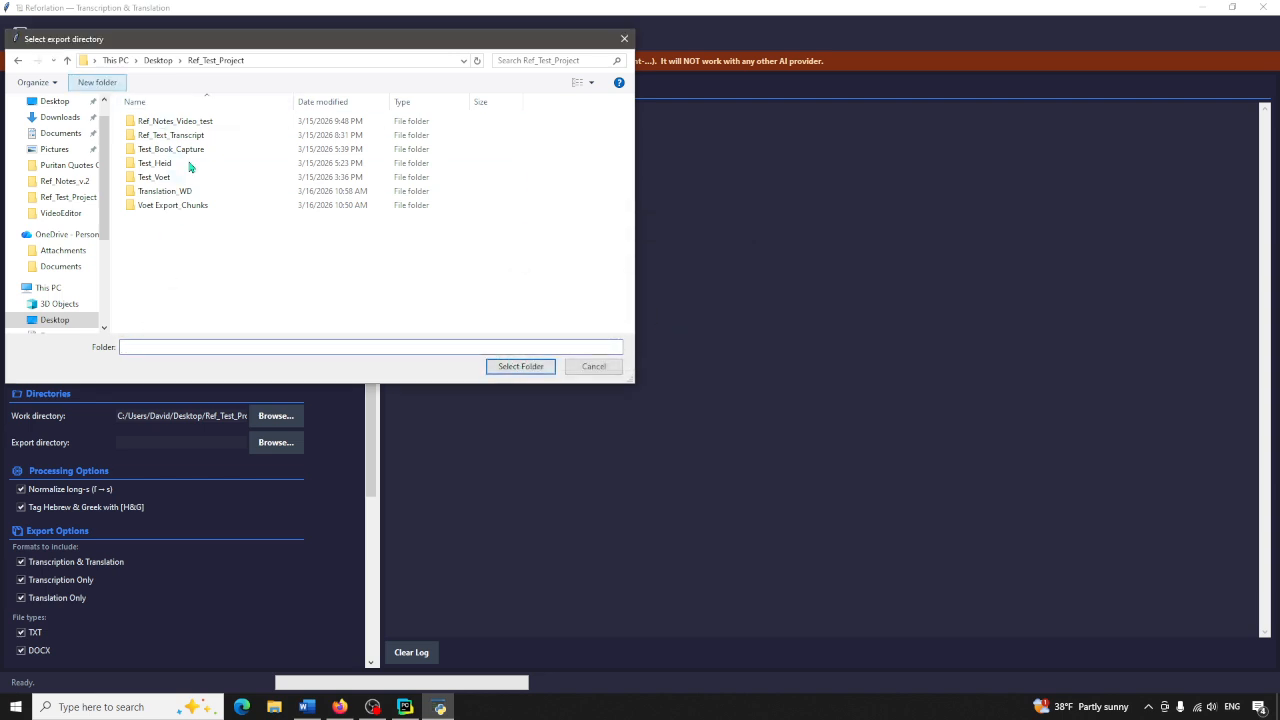
pyautogui.write('Transcrit')
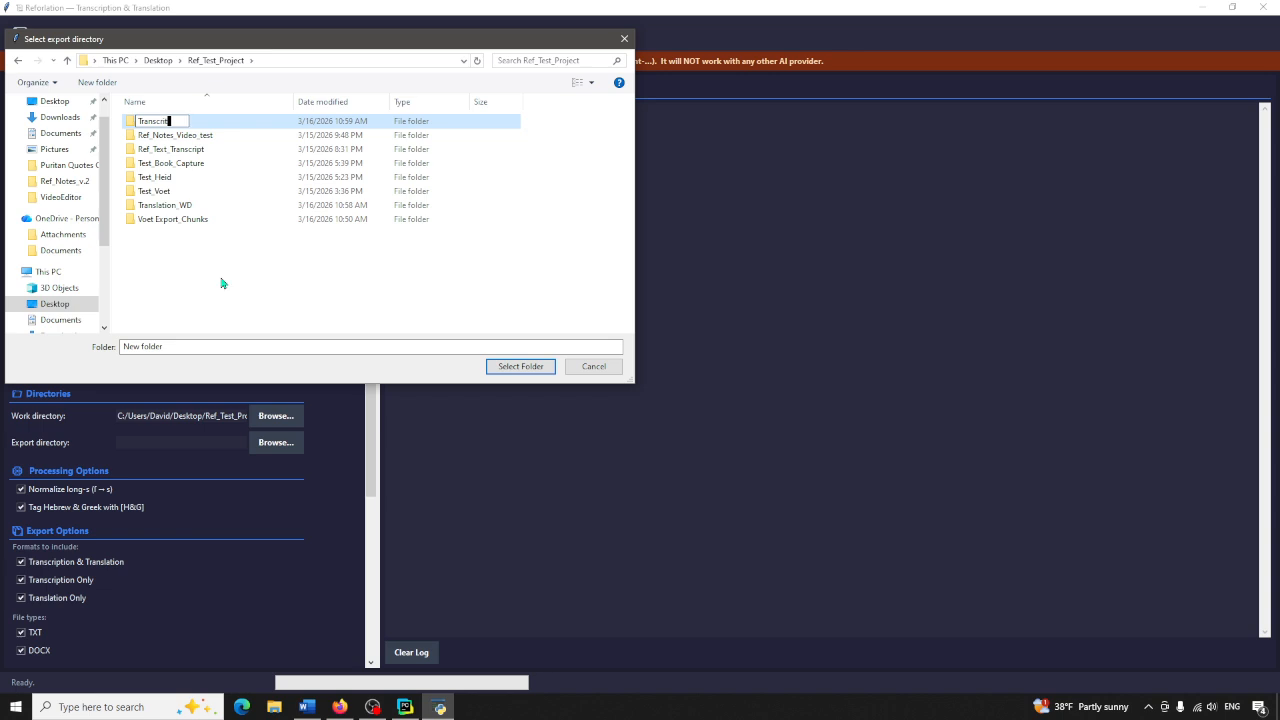
pyautogui.press('BackSpace')
pyautogui.write('ption Export')
pyautogui.press('Return')
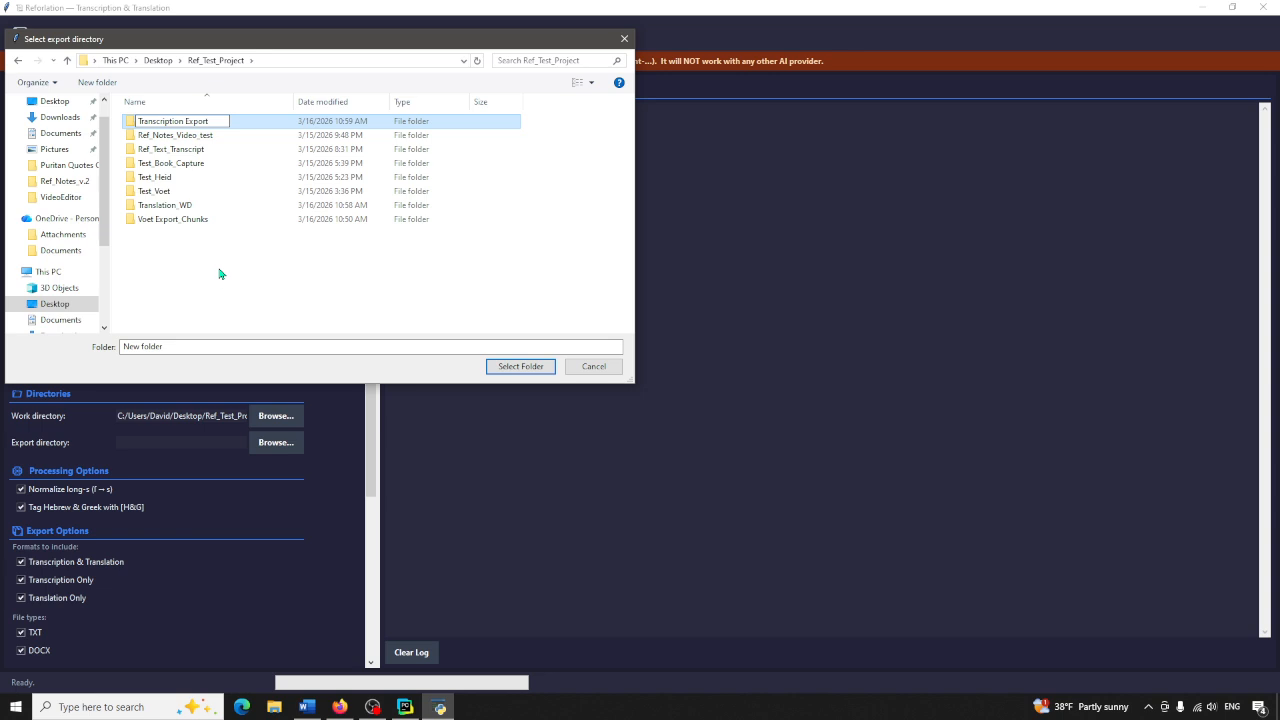
pyautogui.click(184, 123)
pyautogui.doubleClick(184, 123)
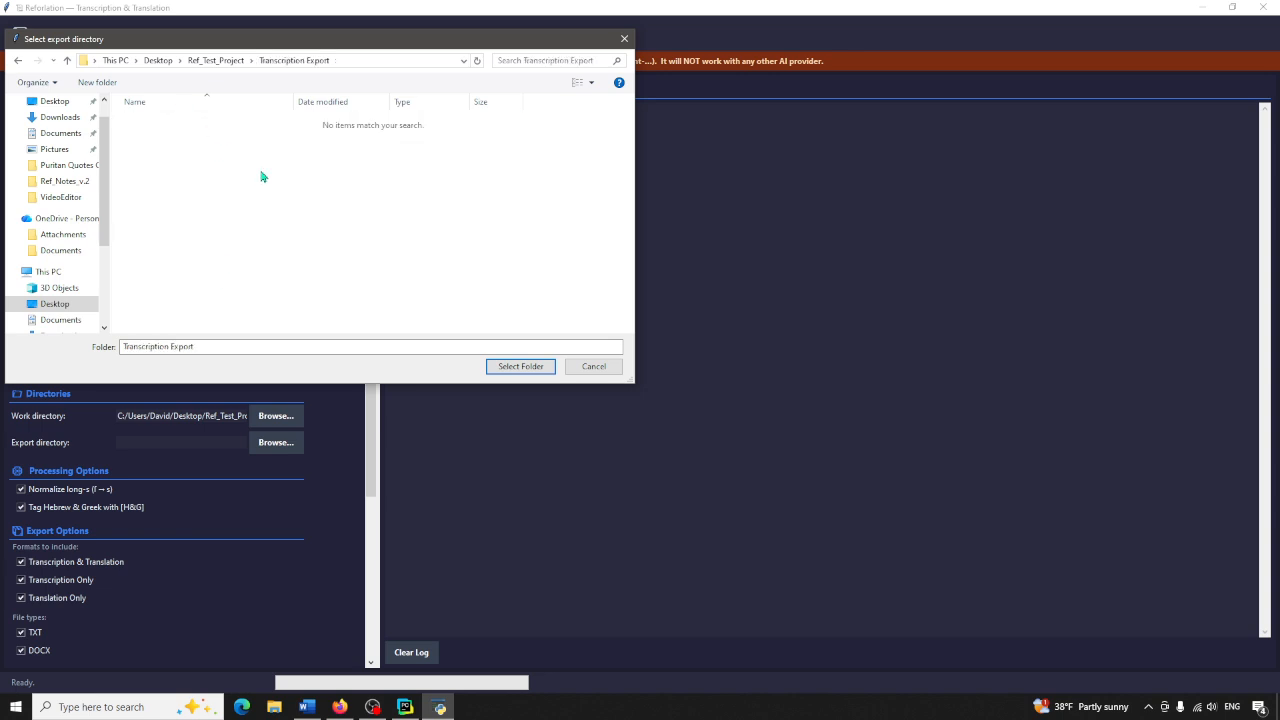
pyautogui.click(520, 366)
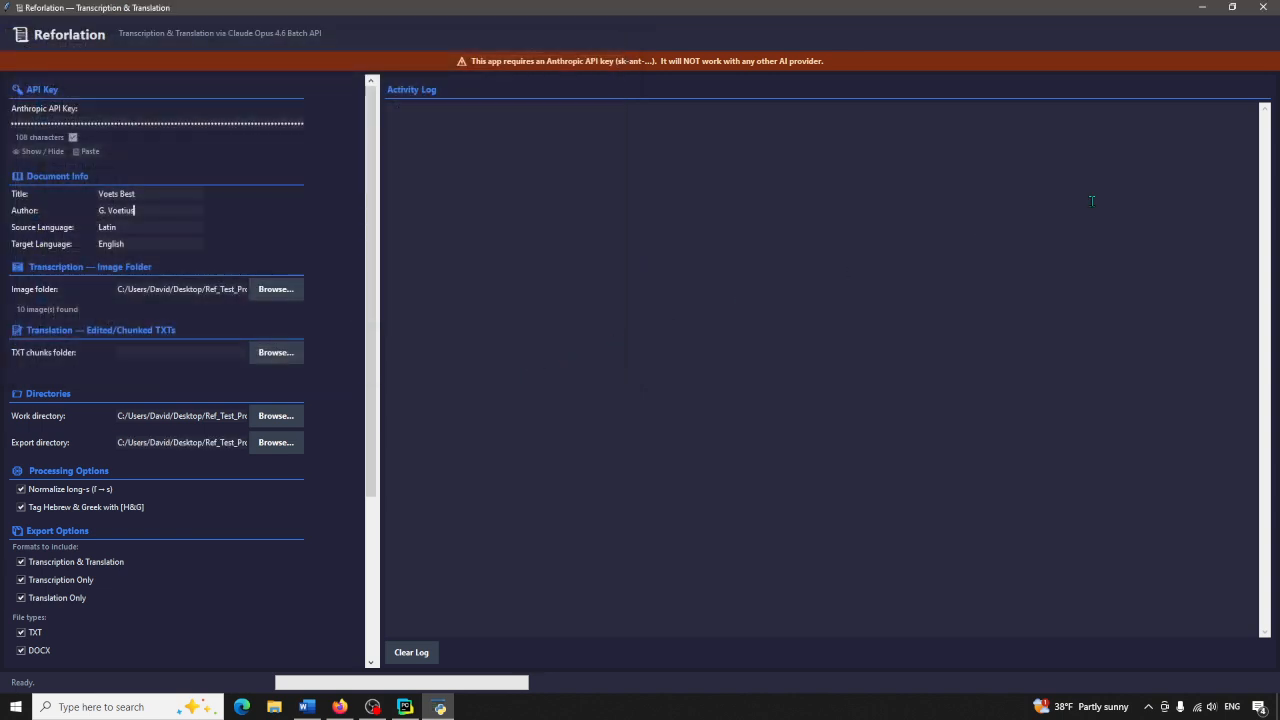
# Minimize Reforlation and rename the Translation_WD folder in the desktop's Ref_Test_Project folder to Transcription_WD
pyautogui.click(1201, 7)
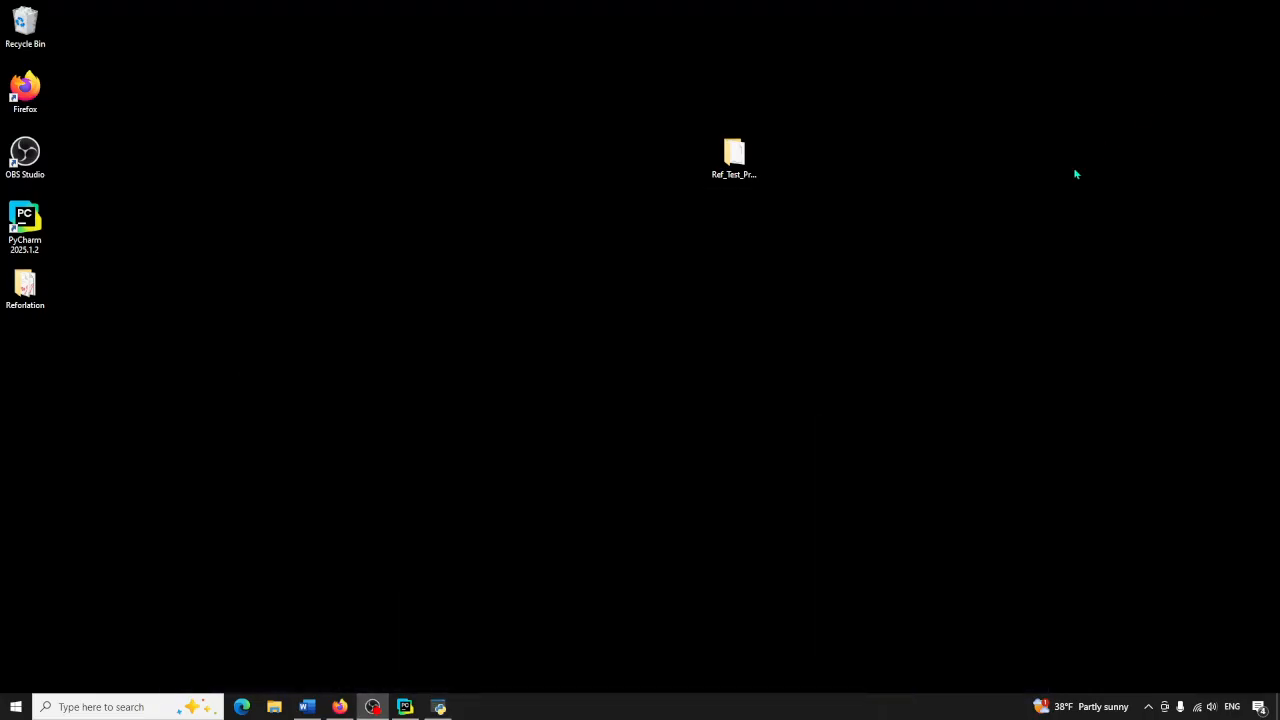
pyautogui.doubleClick(722, 152)
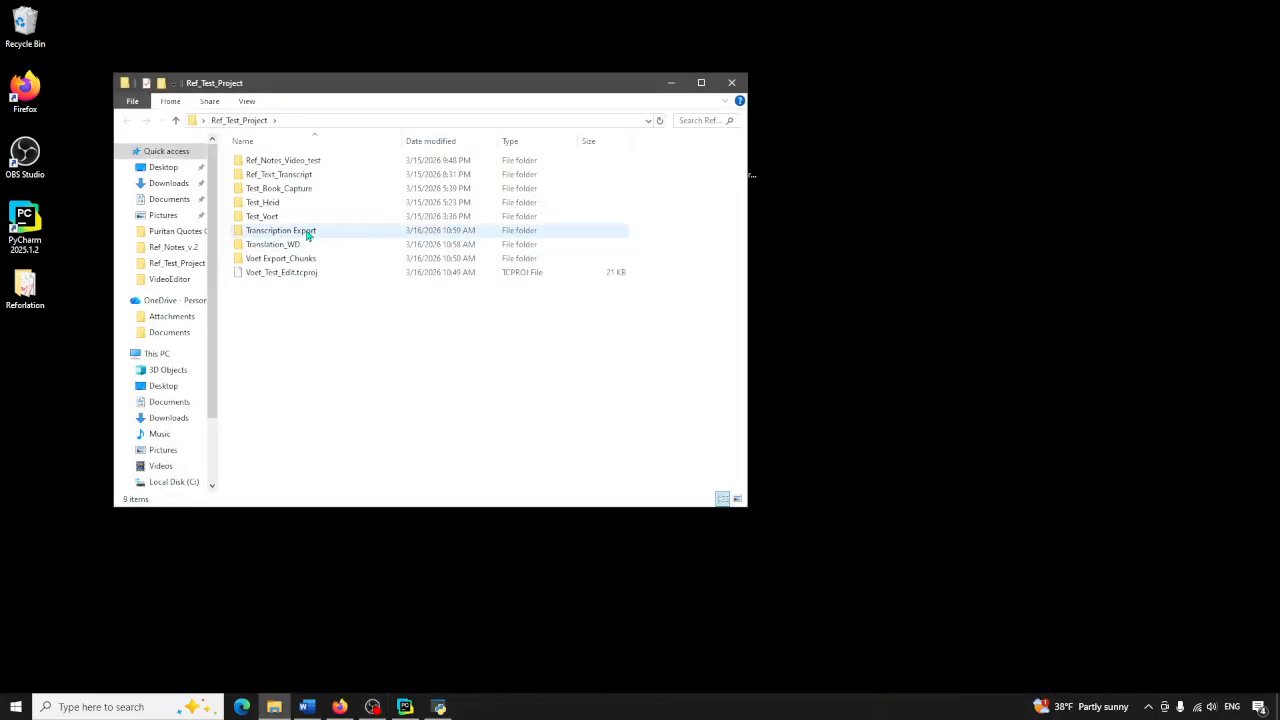
pyautogui.click(276, 248)
pyautogui.rightClick(276, 248)
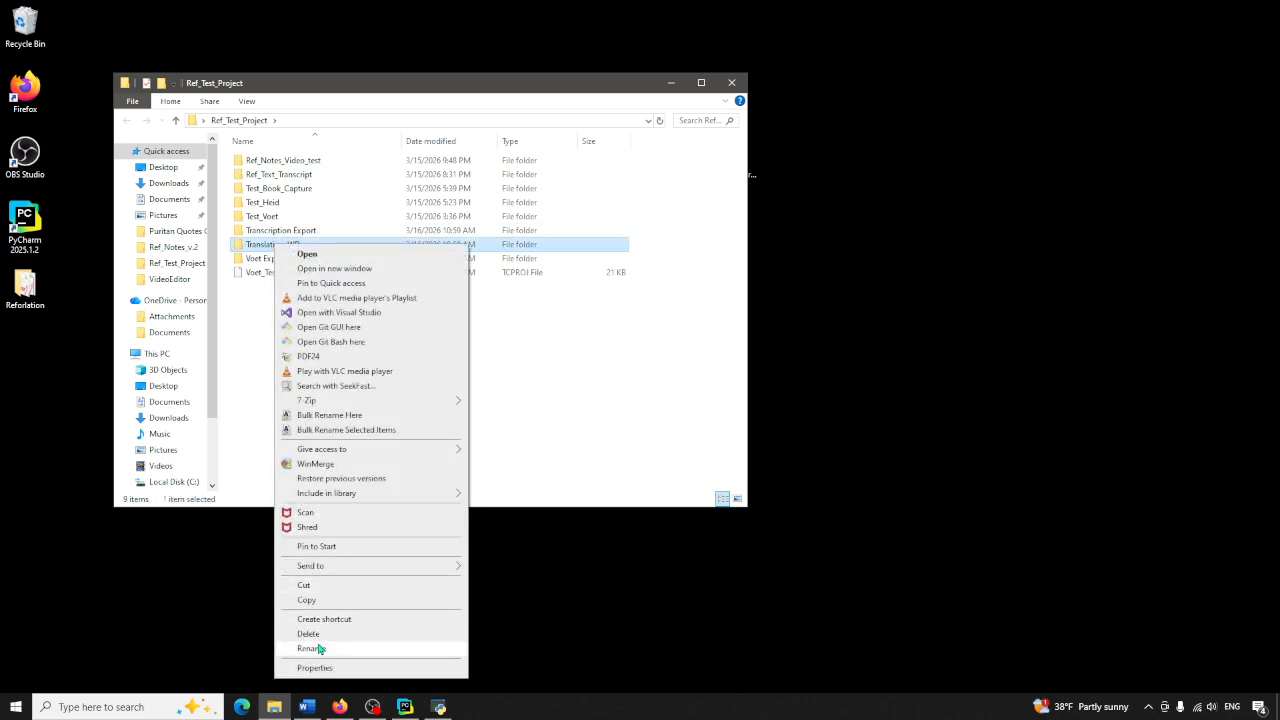
pyautogui.click(321, 650)
pyautogui.click(285, 244)
pyautogui.moveTo(285, 244); pyautogui.dragTo(262, 244)
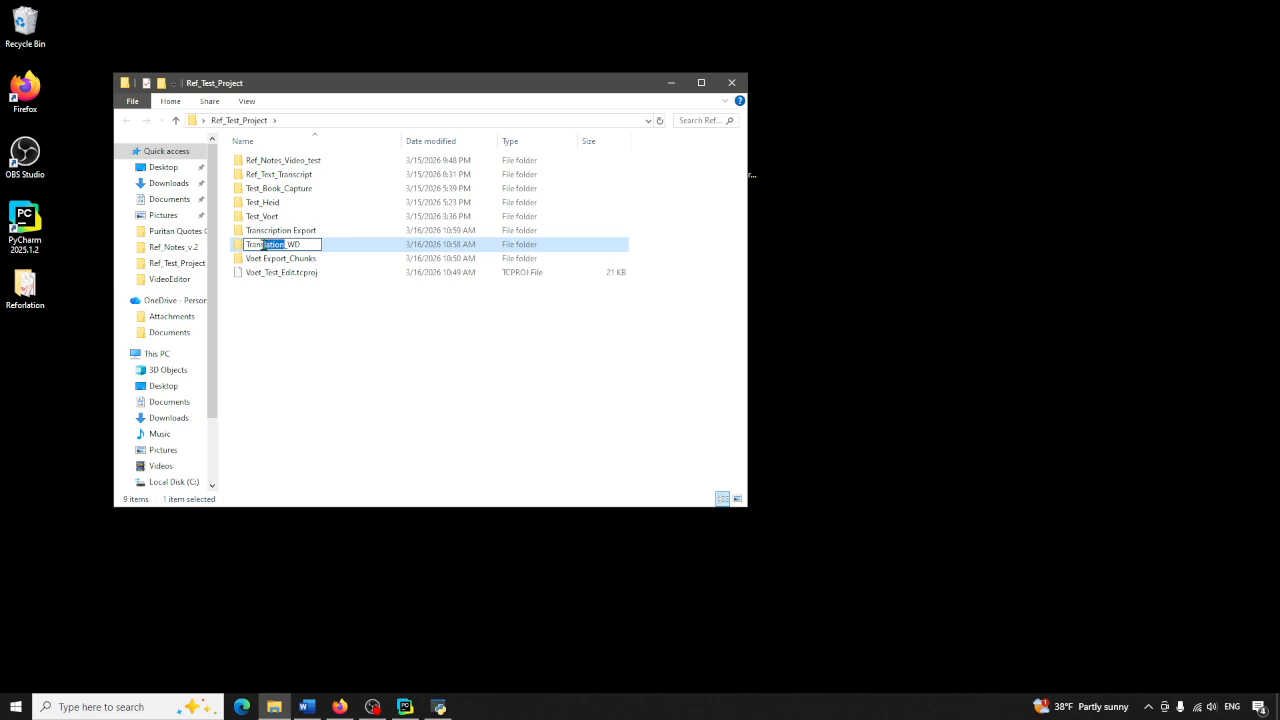
pyautogui.write('cription')
pyautogui.click(693, 101)
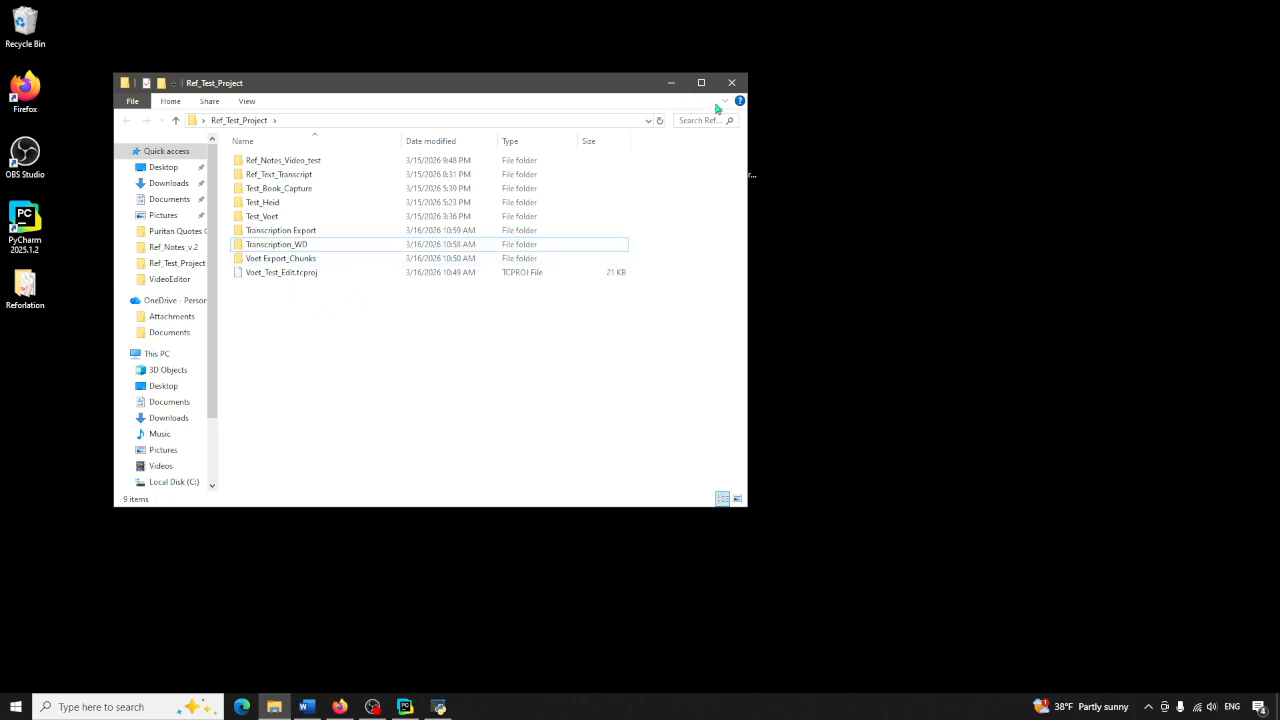
# Close the project folder window, return to Reforlation and set the work directory to Transcription_WD in Ref_Test_Project
pyautogui.click(731, 82)
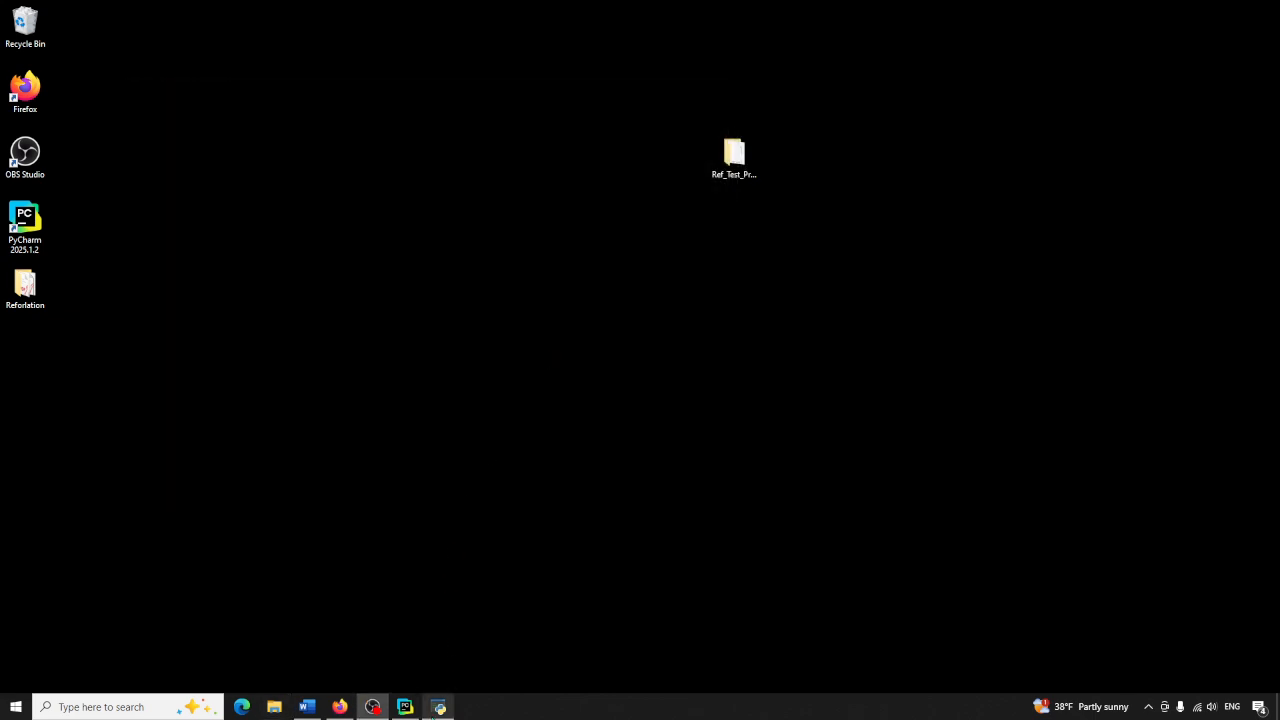
pyautogui.click(438, 707)
pyautogui.click(278, 416)
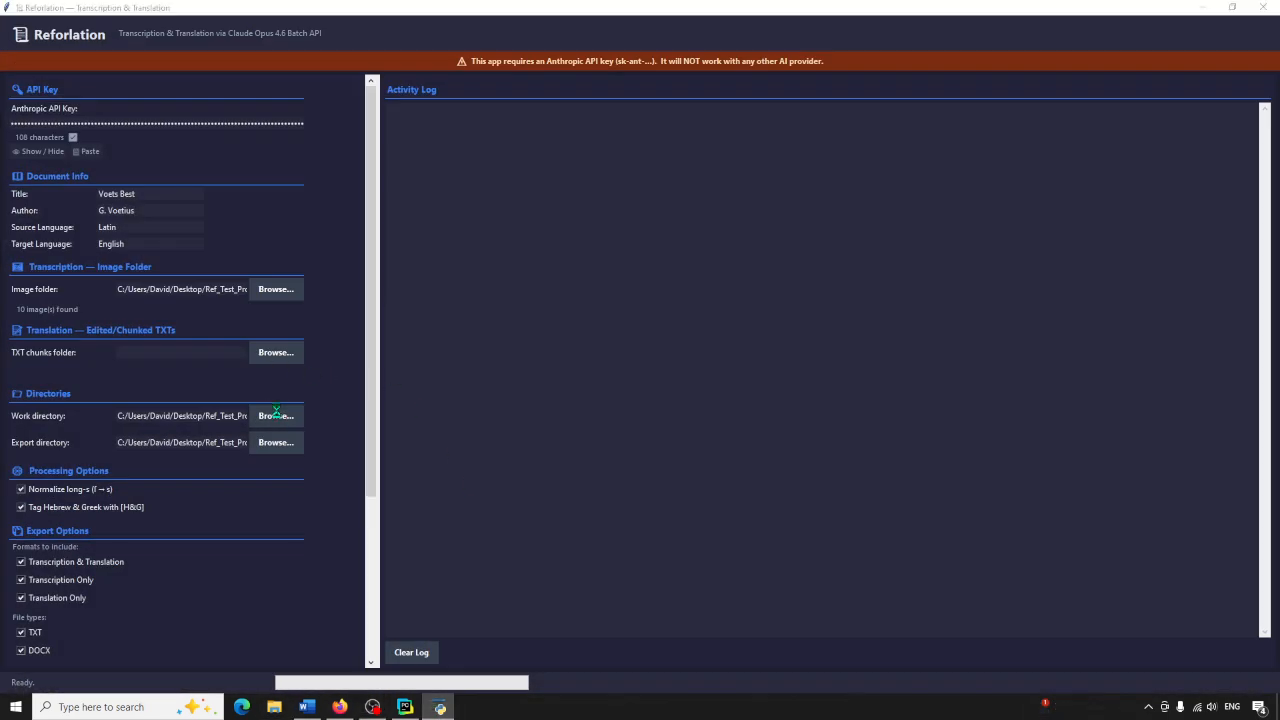
pyautogui.click(215, 62)
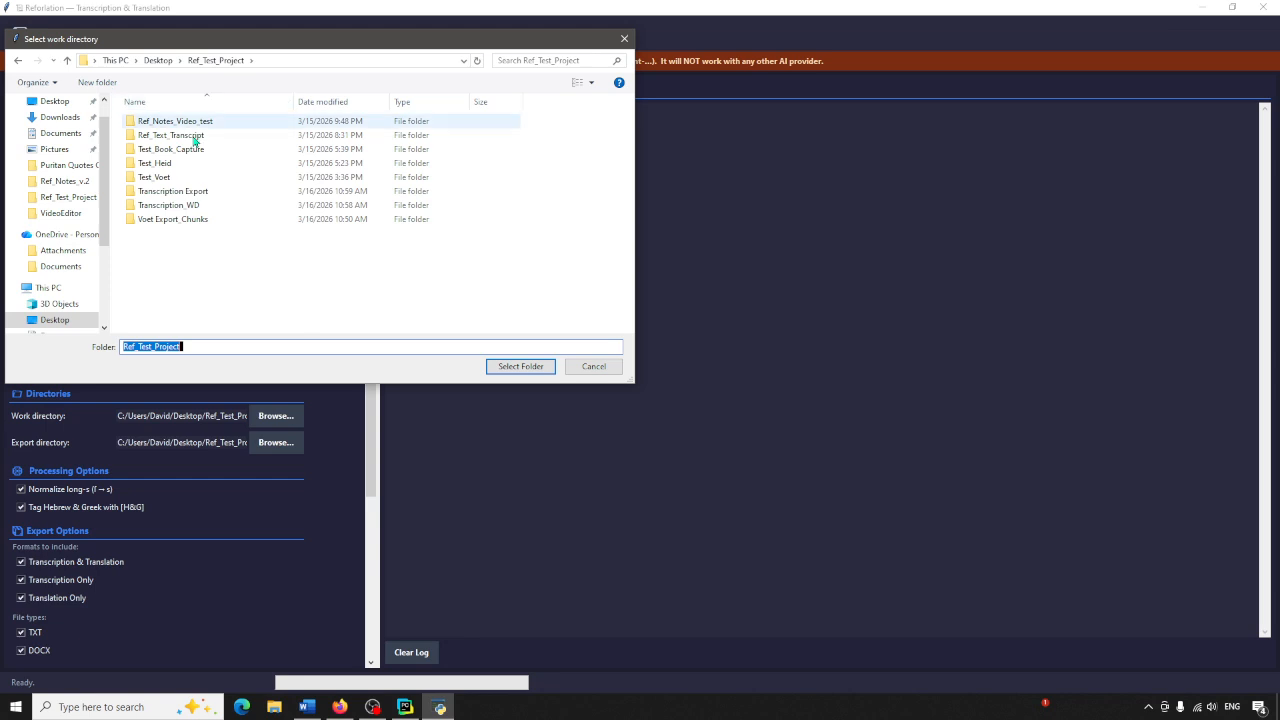
pyautogui.doubleClick(172, 206)
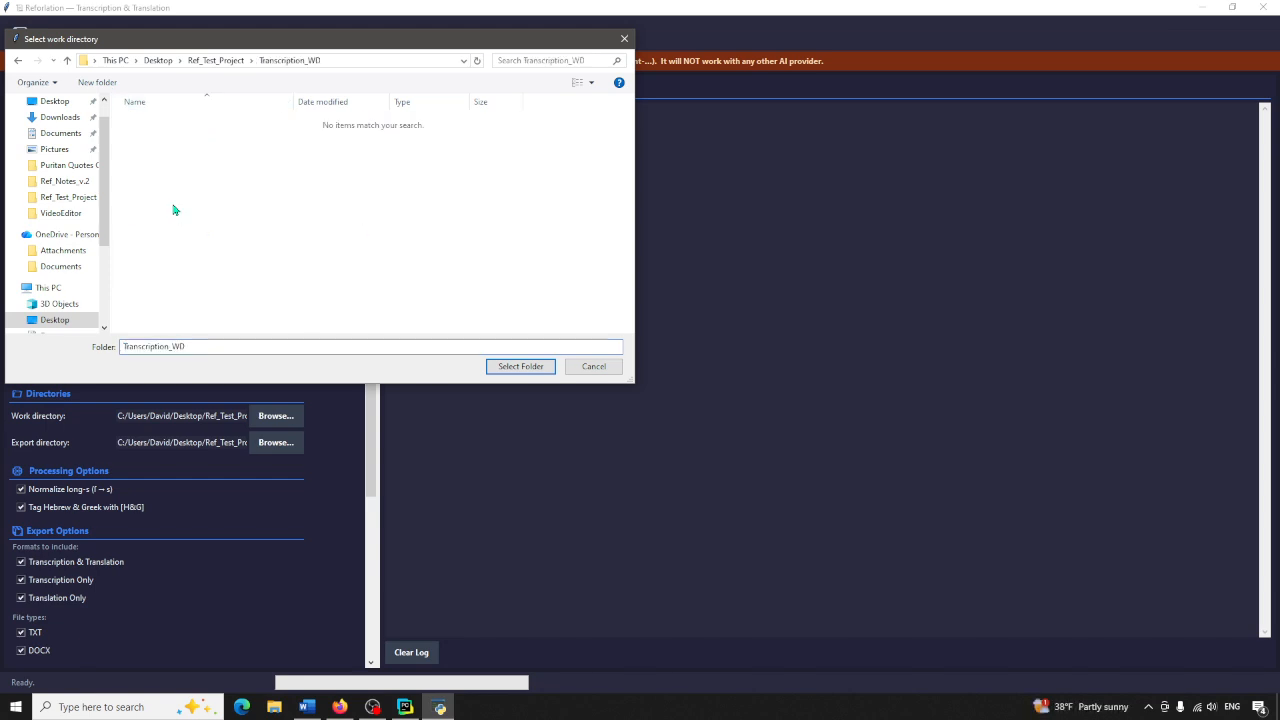
pyautogui.click(503, 366)
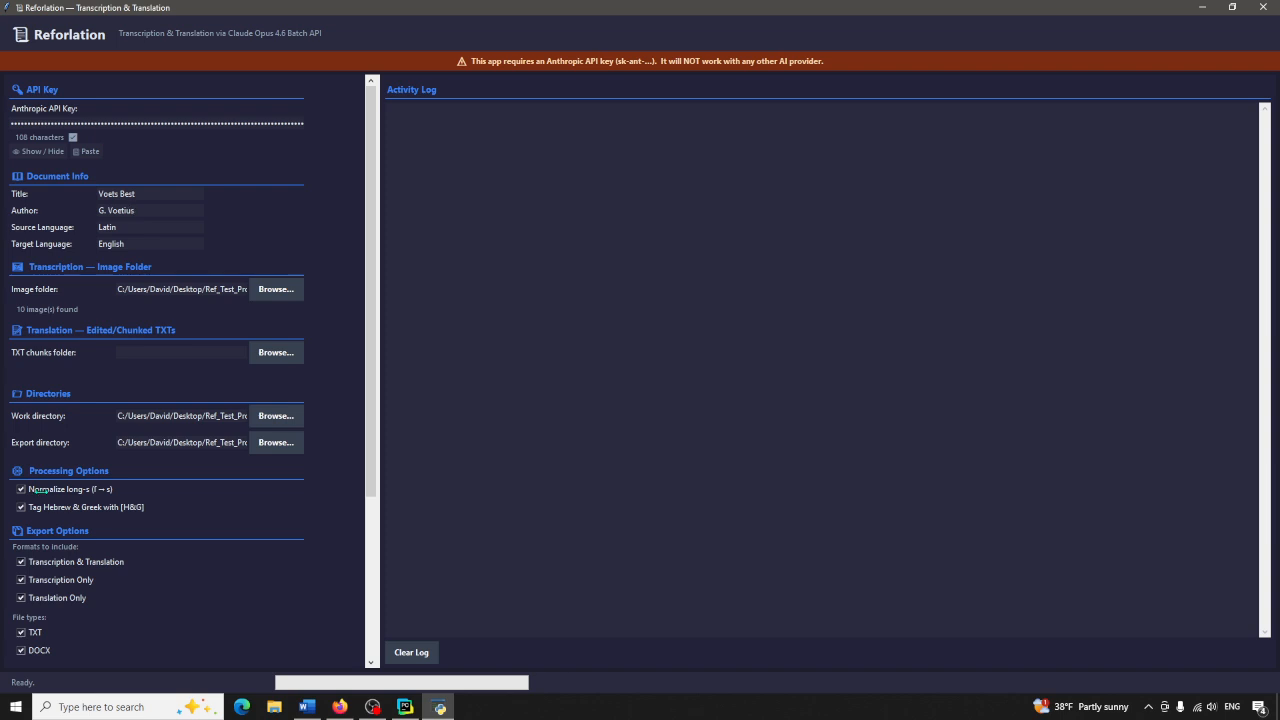
# Switch the Hebrew & Greek tagging option off and back on
pyautogui.scroll(-2, 106, 491)
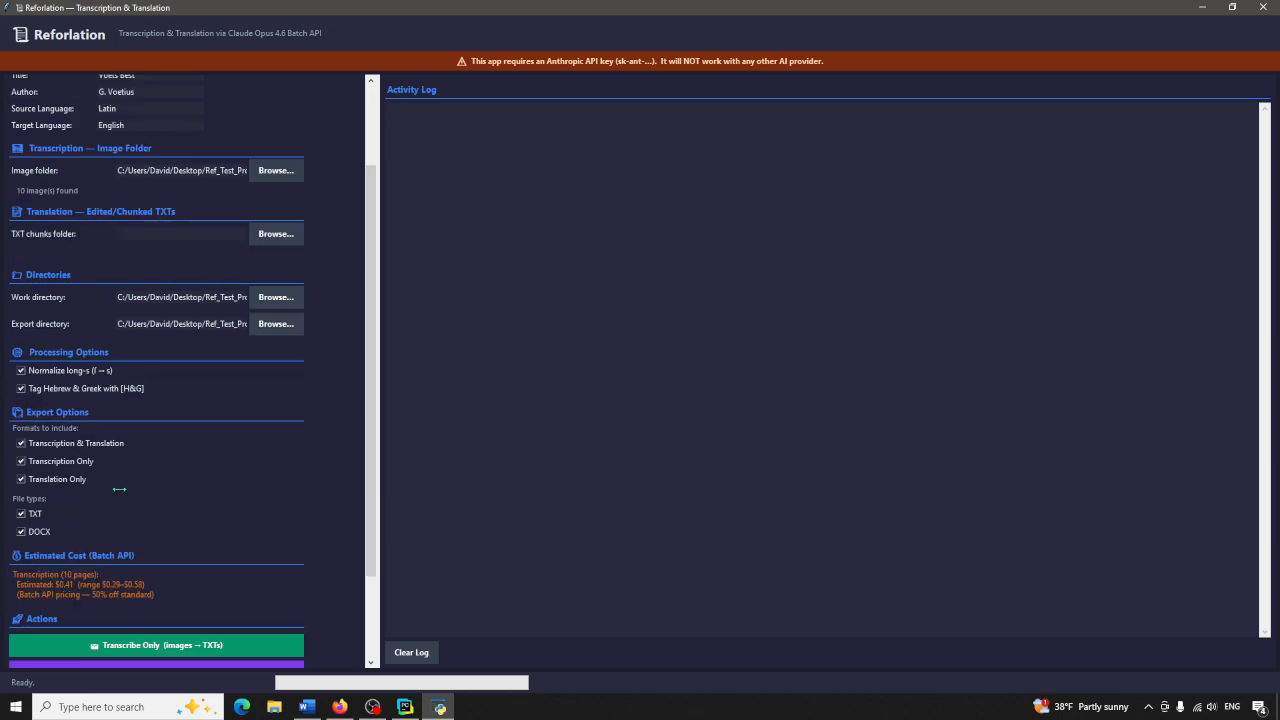
pyautogui.scroll(2, 156, 344)
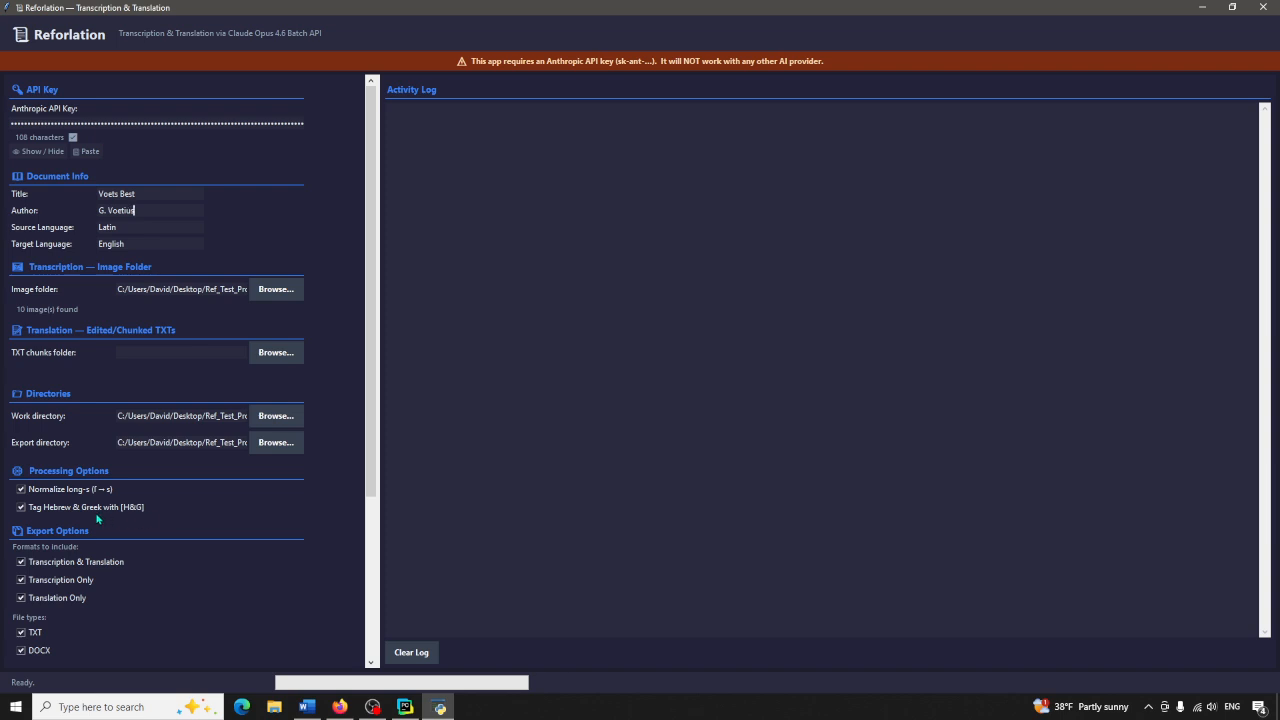
pyautogui.click(21, 508)
pyautogui.click(21, 508)
pyautogui.scroll(-3, 130, 420)
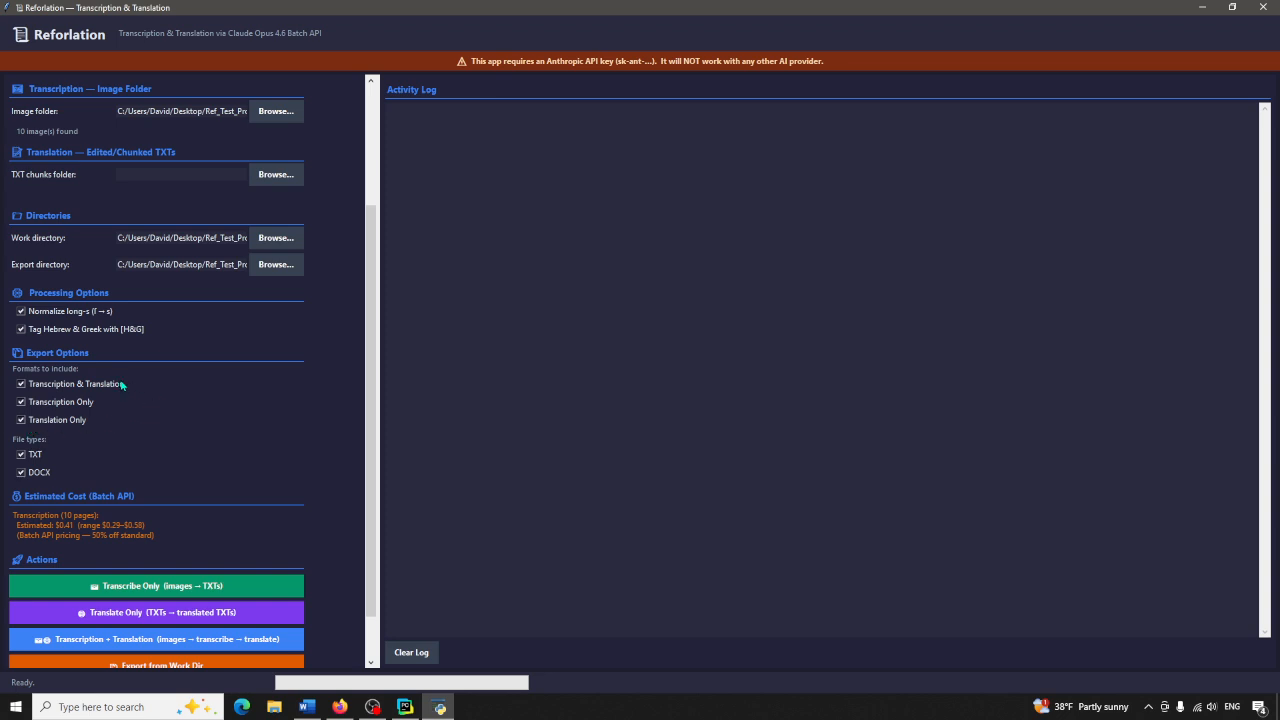
pyautogui.scroll(3, 122, 385)
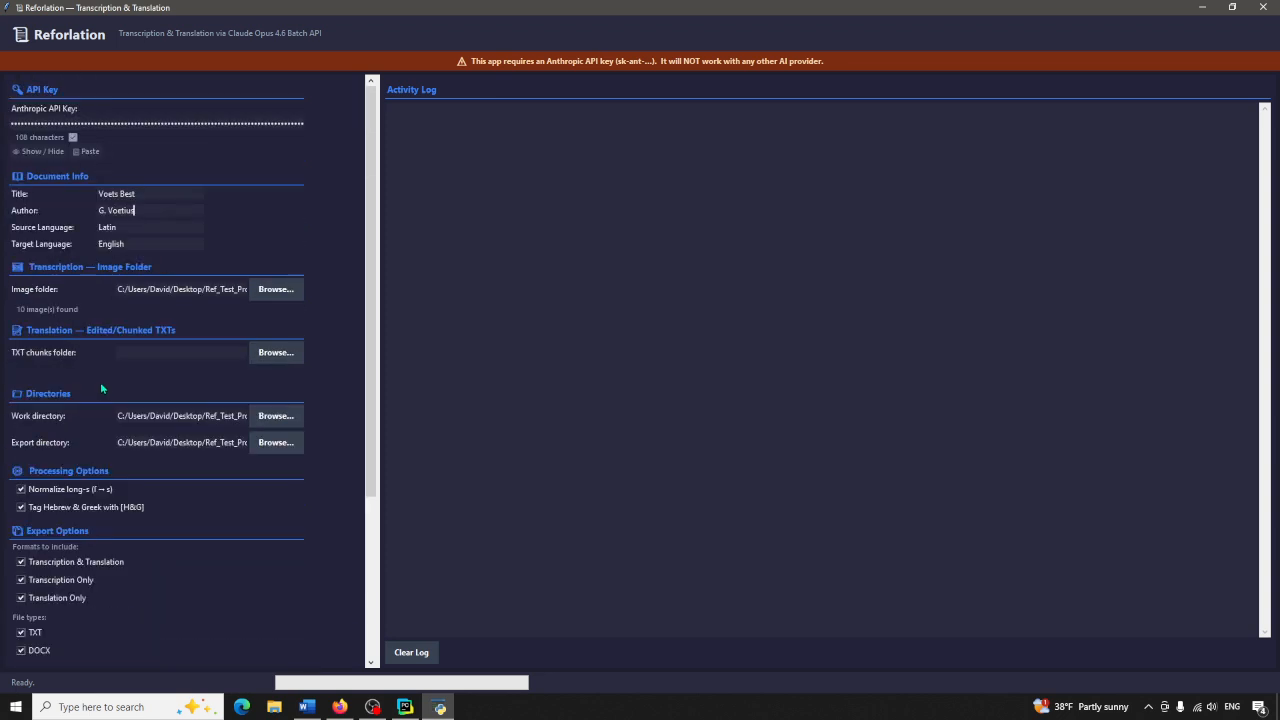
# Exclude the Transcription & Translation and Translation Only formats from the export, keeping Transcription Only
pyautogui.scroll(-3, 103, 385)
pyautogui.scroll(1, 98, 388)
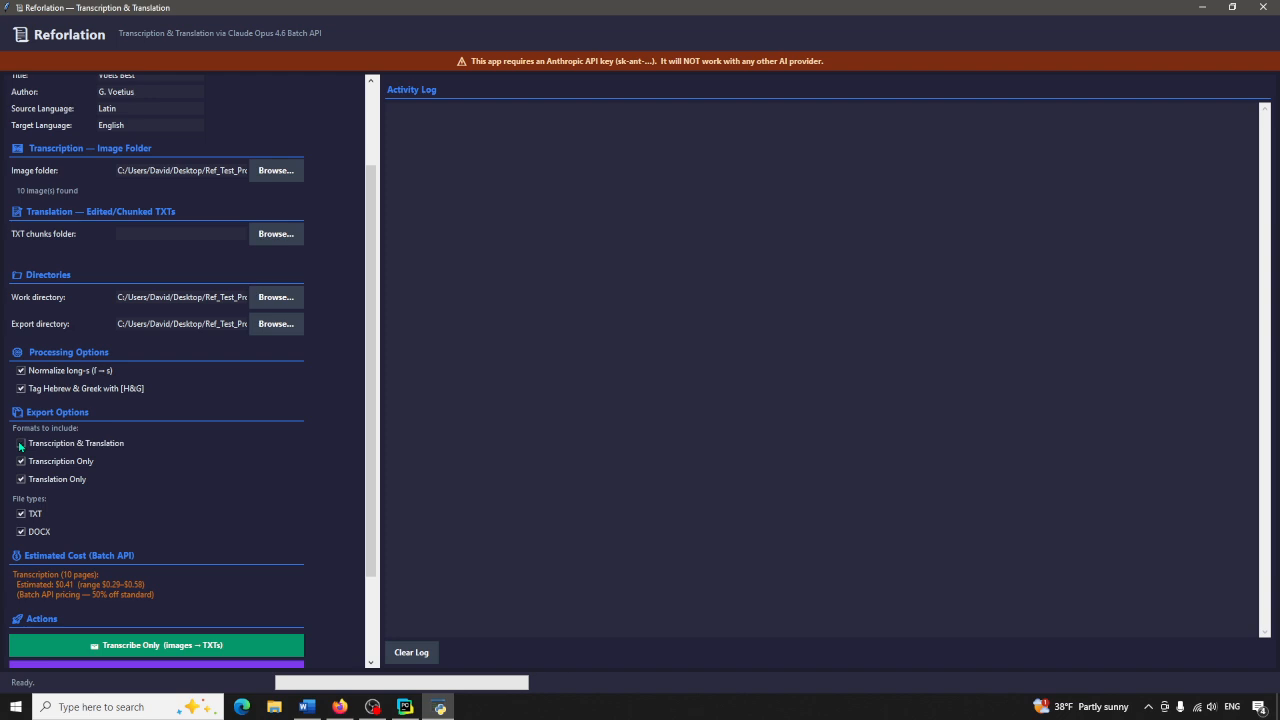
pyautogui.click(21, 479)
# Run Transcribe Only on the page images and dismiss the completion message
pyautogui.scroll(-1, 75, 404)
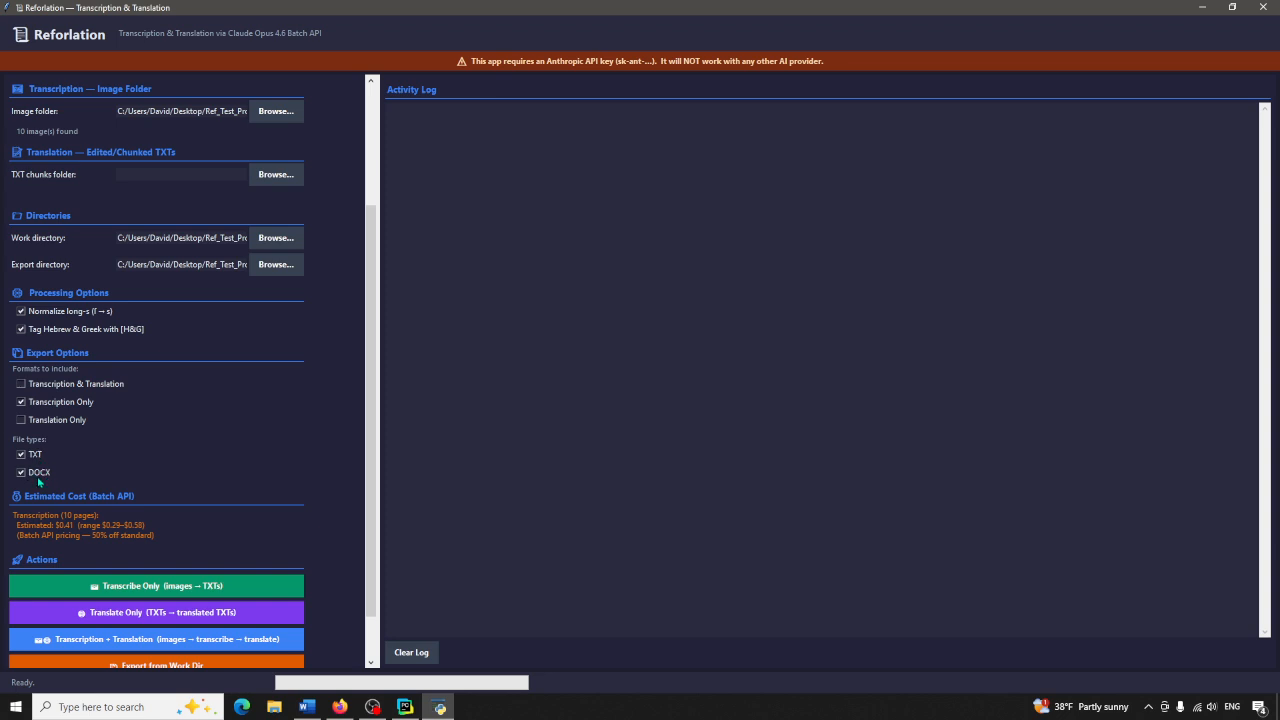
pyautogui.scroll(-1, 124, 440)
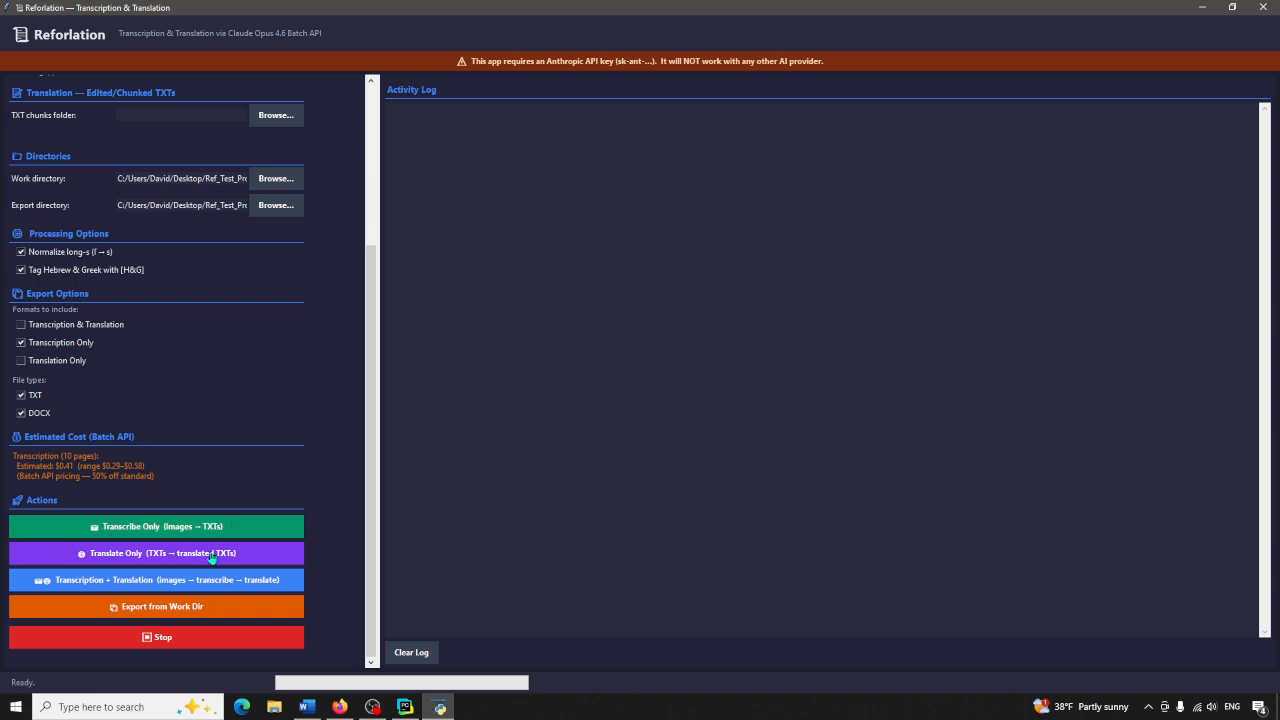
pyautogui.scroll(3, 174, 405)
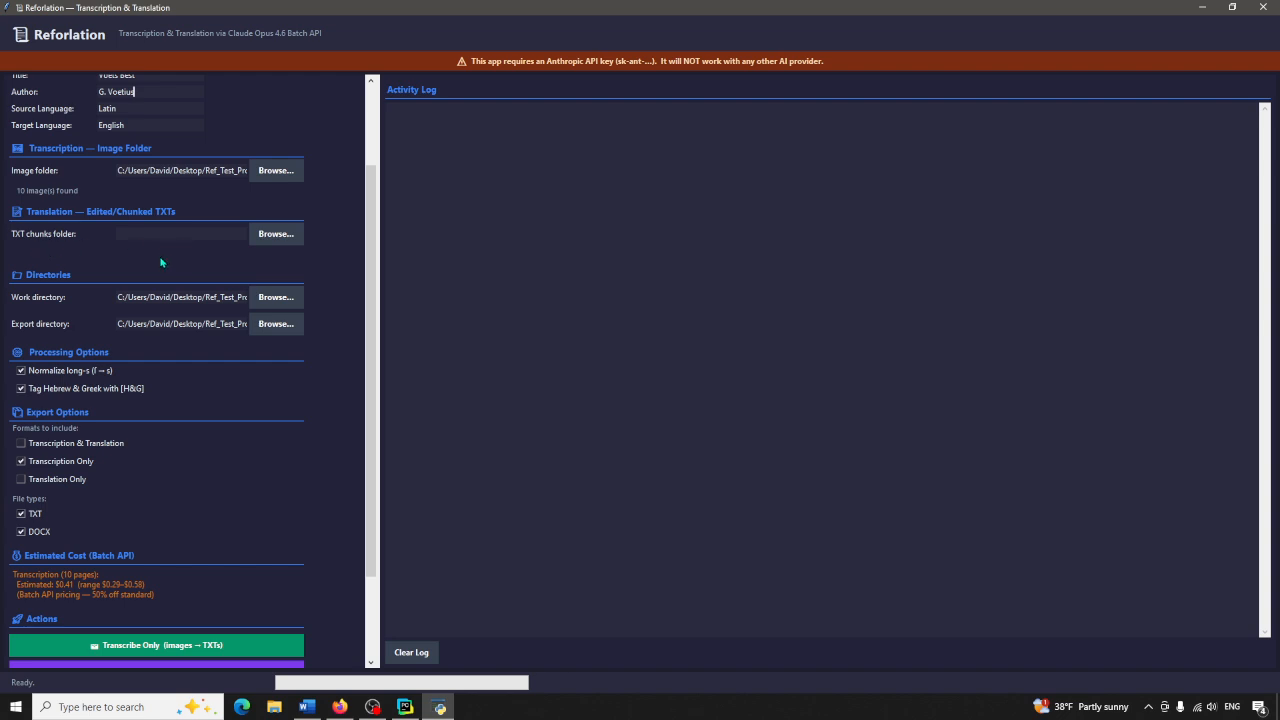
pyautogui.scroll(-3, 160, 262)
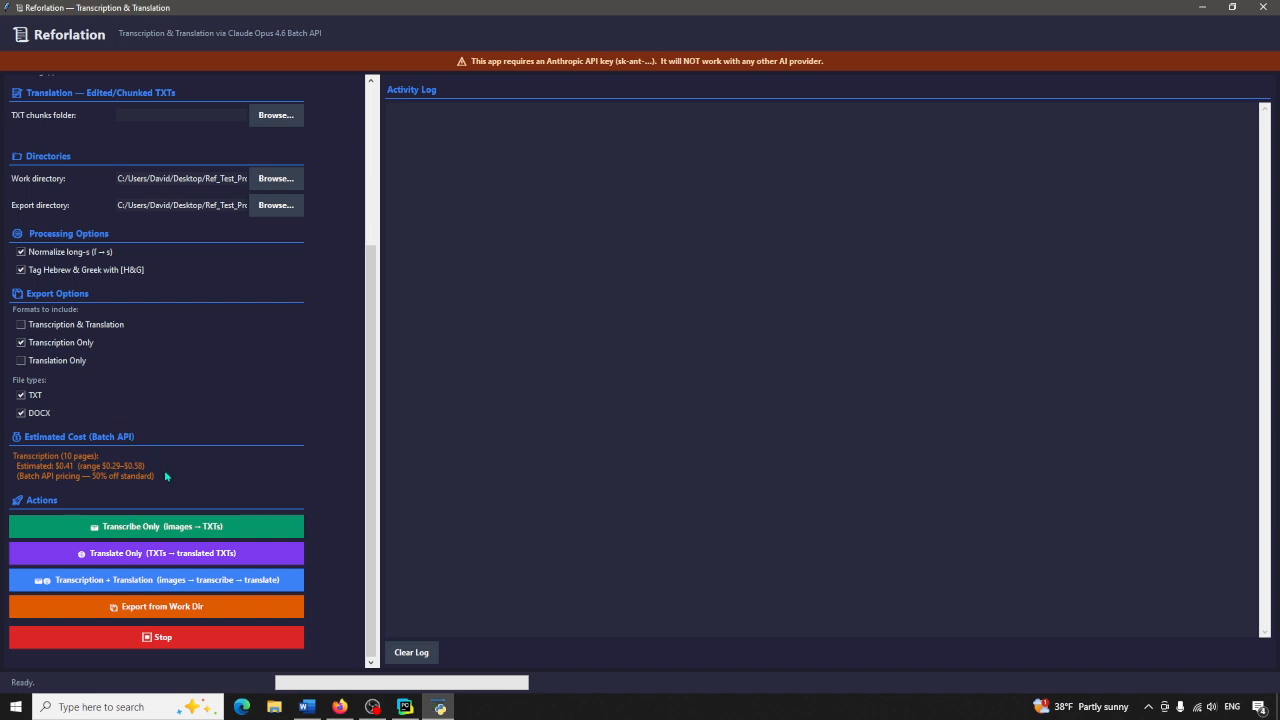
pyautogui.click(147, 530)
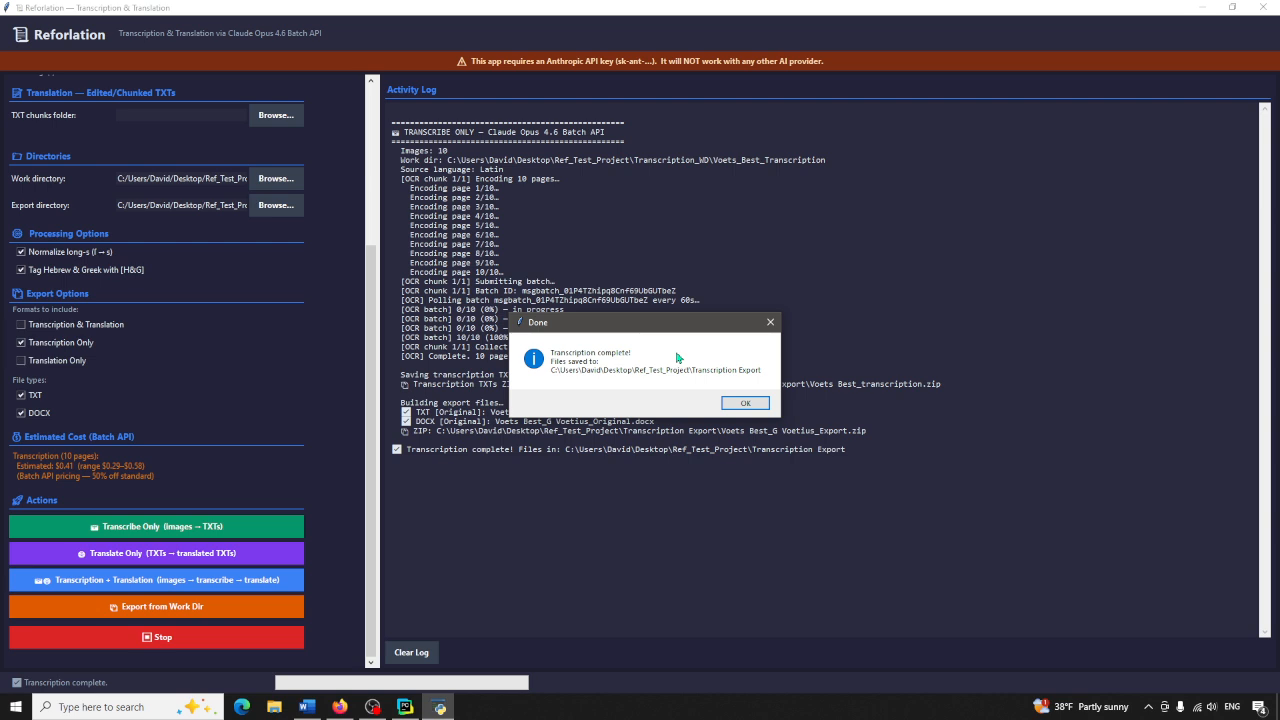
pyautogui.click(743, 406)
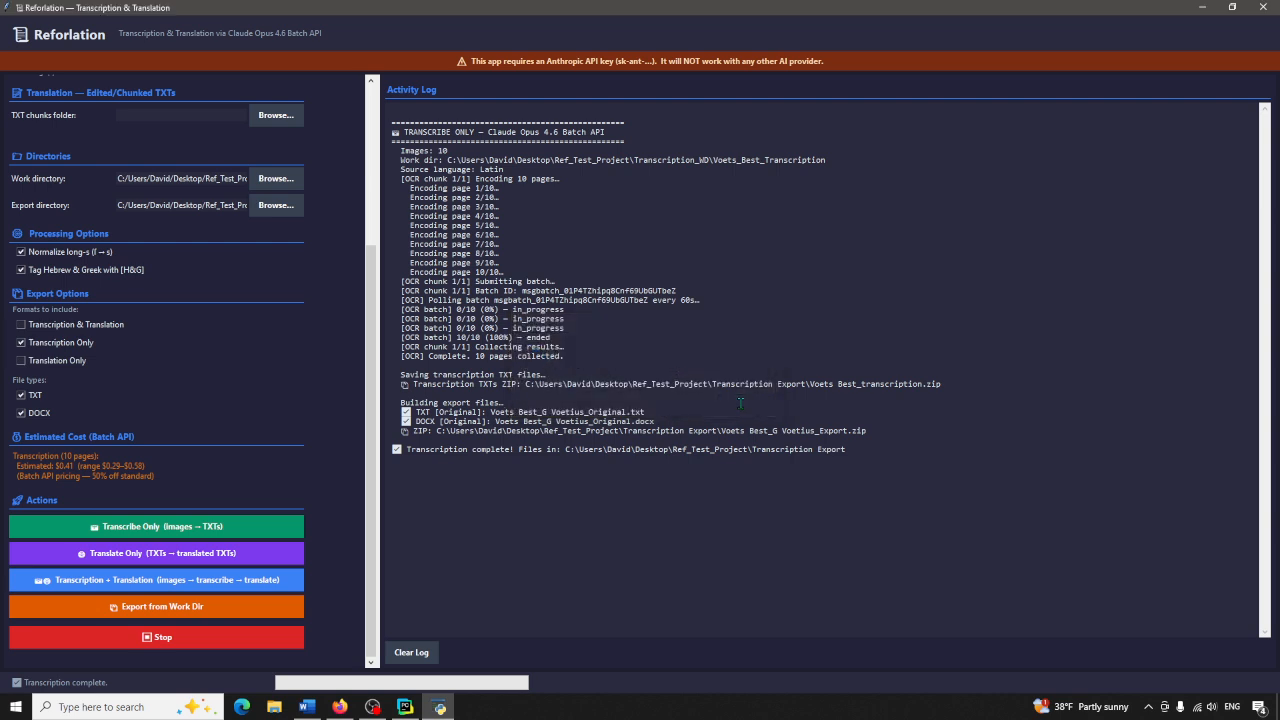
# Minimize Reforlation and examine 00009.txt in the transcription_txts folder of Transcription Export, then close the file and folder
pyautogui.click(1203, 9)
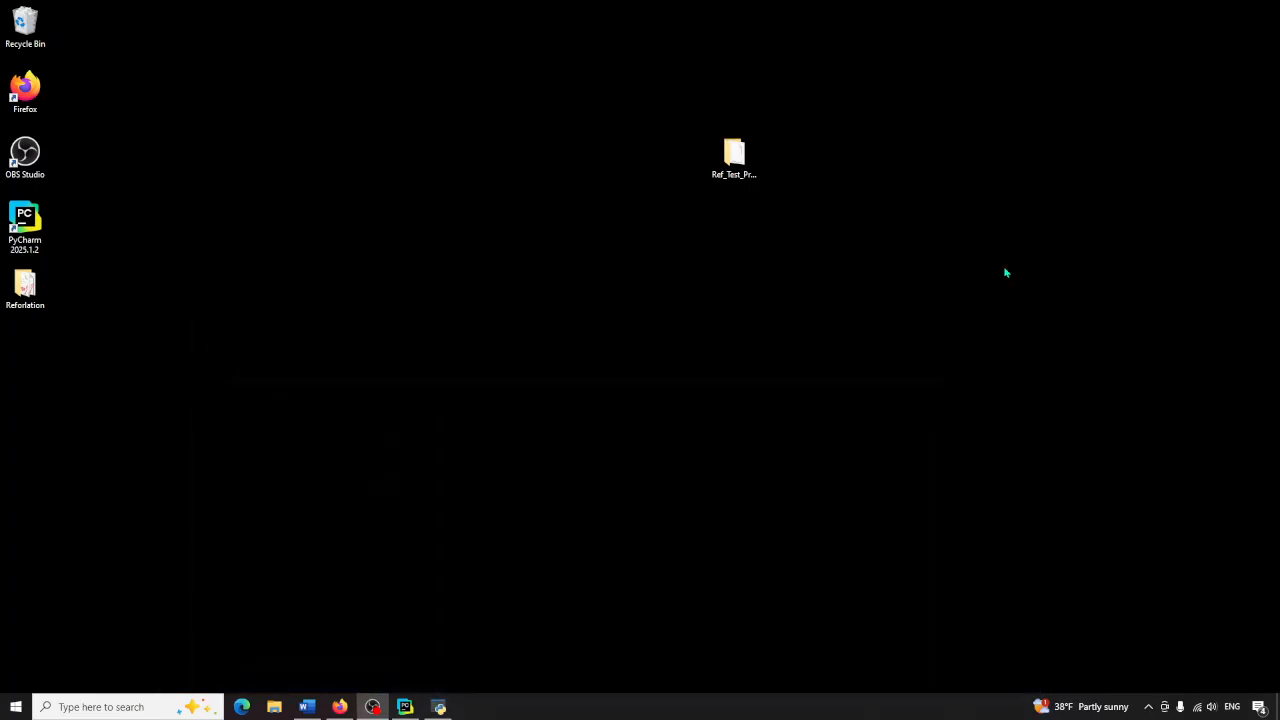
pyautogui.doubleClick(745, 170)
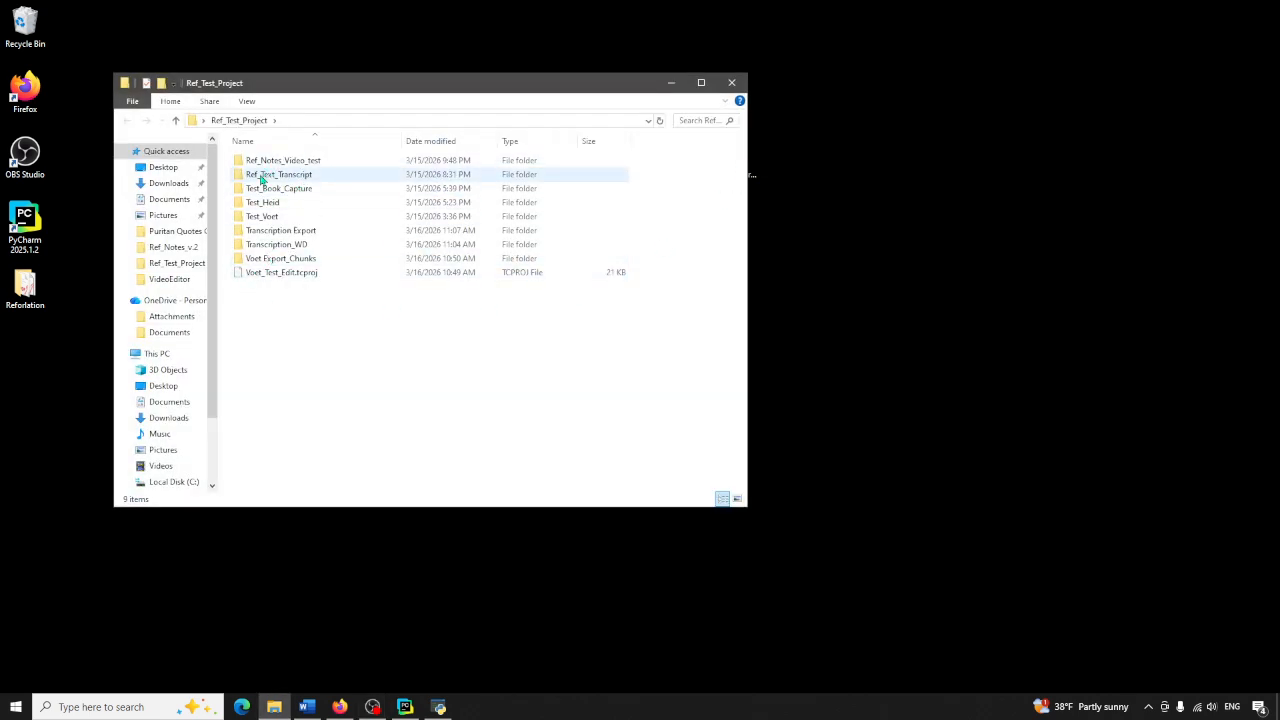
pyautogui.doubleClick(278, 233)
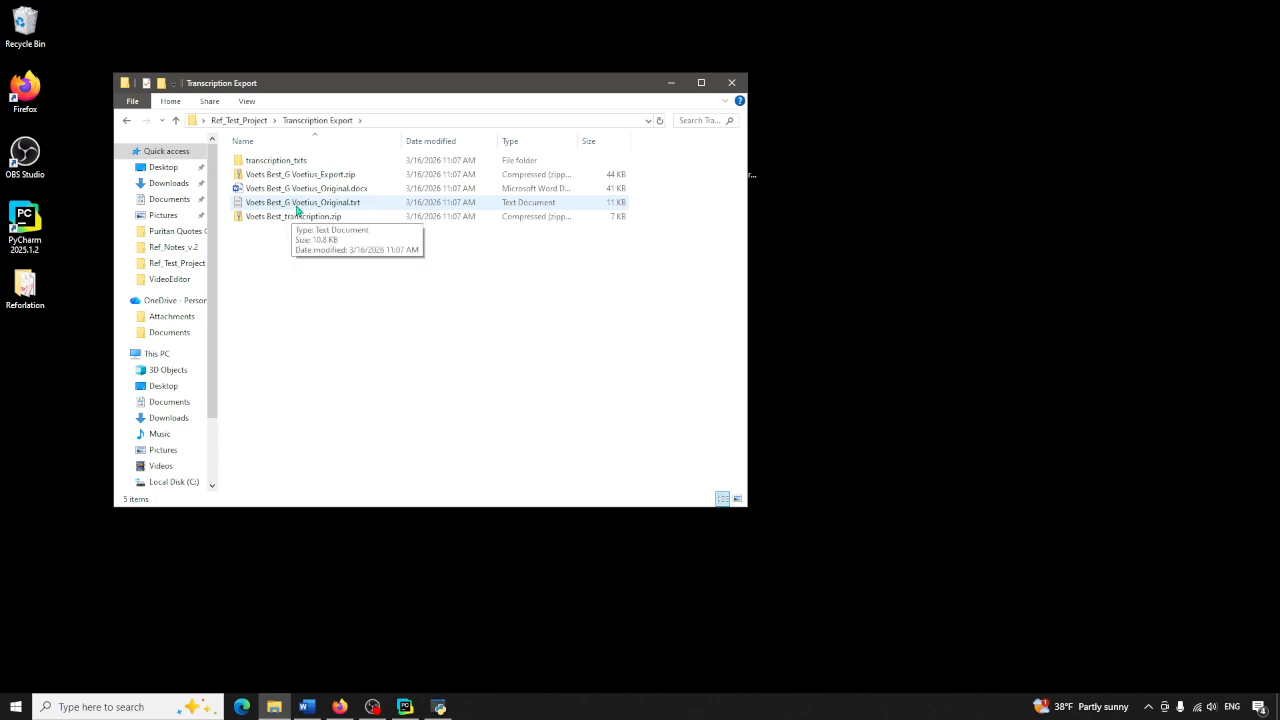
pyautogui.doubleClick(277, 162)
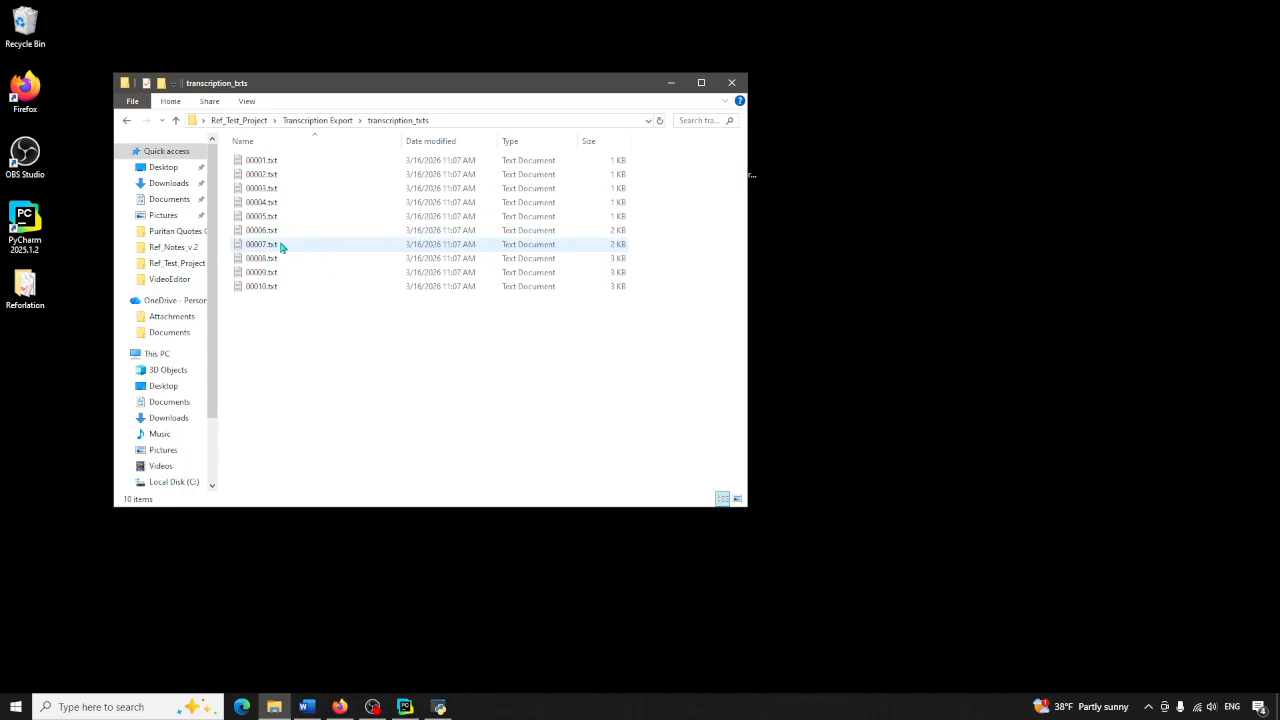
pyautogui.doubleClick(262, 273)
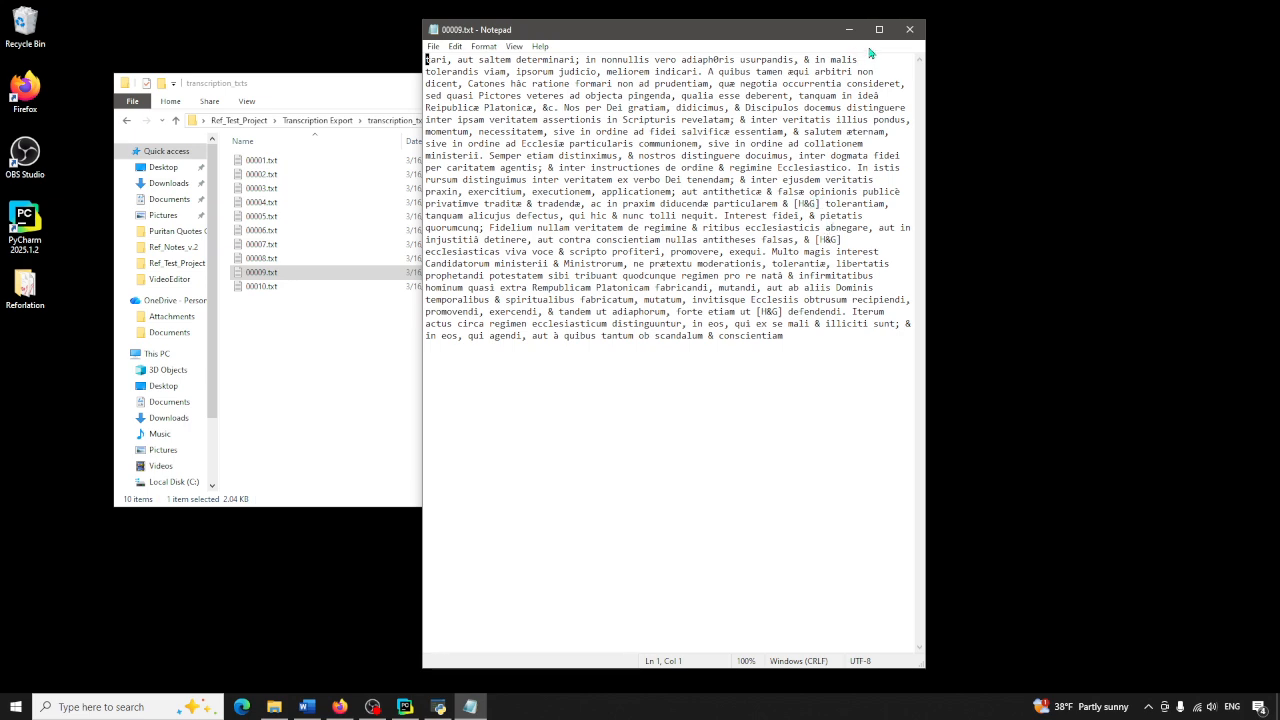
pyautogui.click(909, 29)
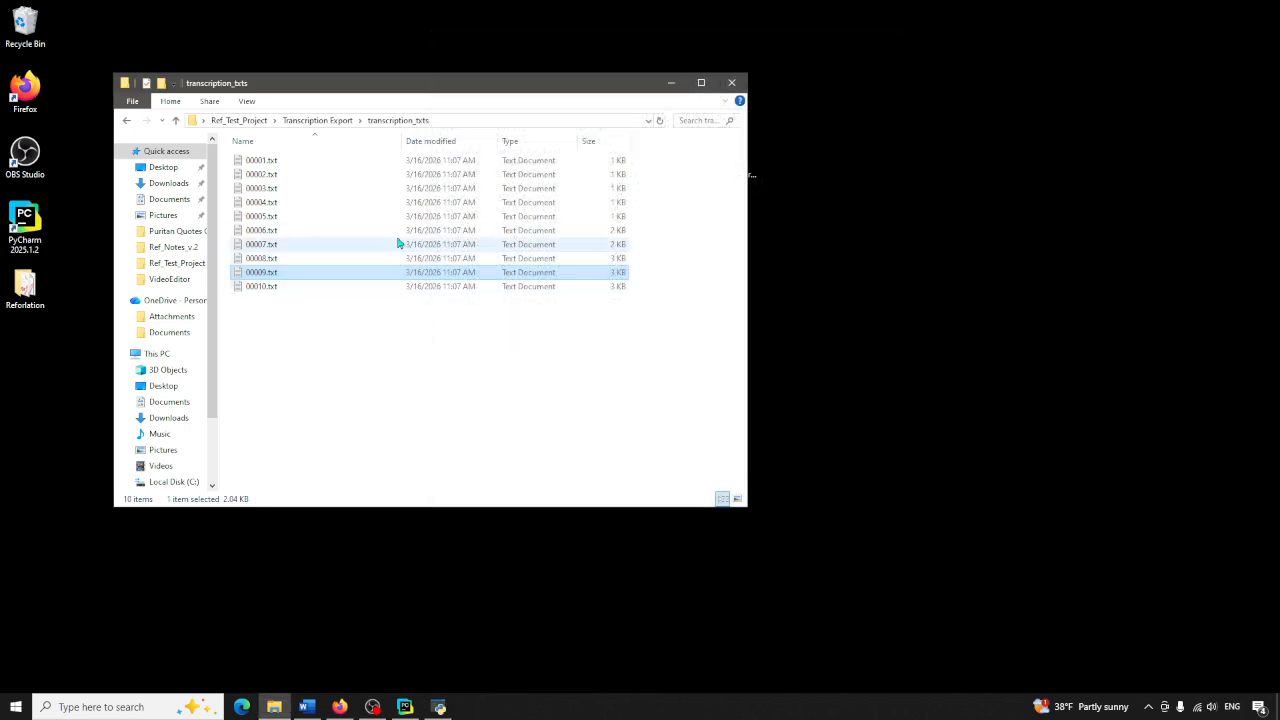
pyautogui.click(731, 84)
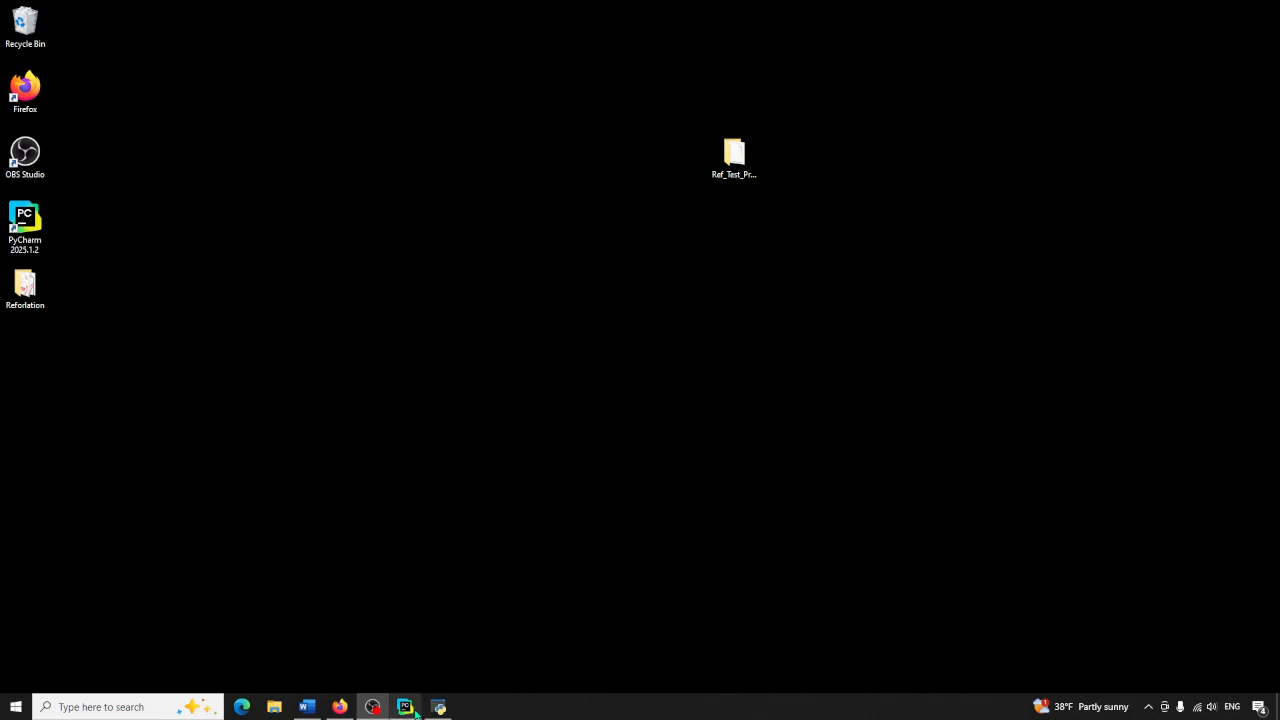
# Return to Reforlation and set the TXT chunks folder to transcription_txts inside Transcription Export
pyautogui.moveTo(320, 711)
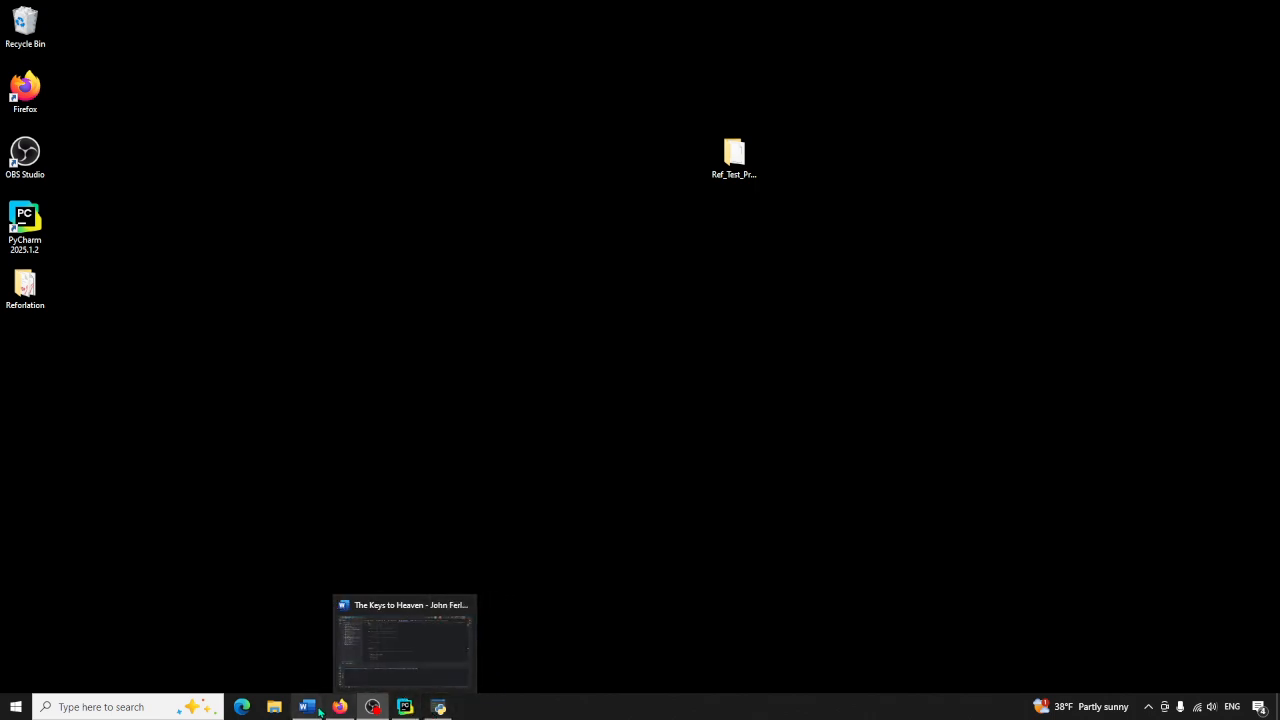
pyautogui.click(438, 707)
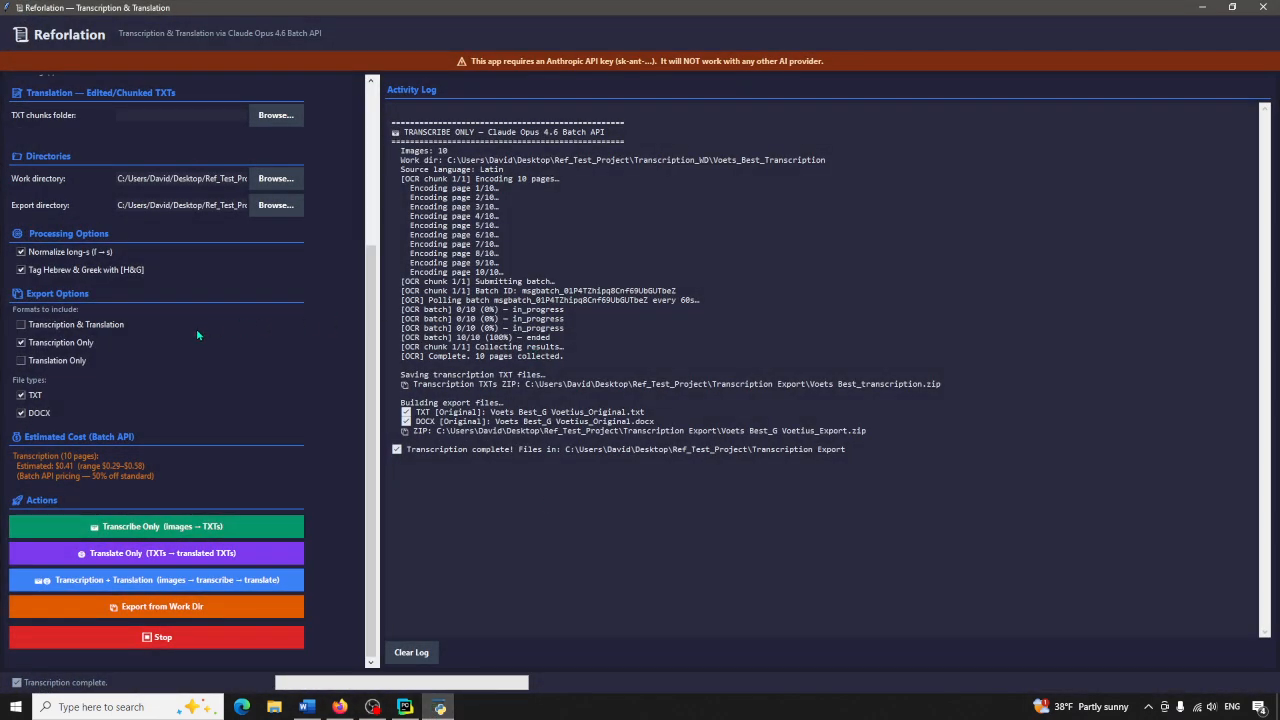
pyautogui.scroll(3, 197, 336)
pyautogui.scroll(3, 199, 327)
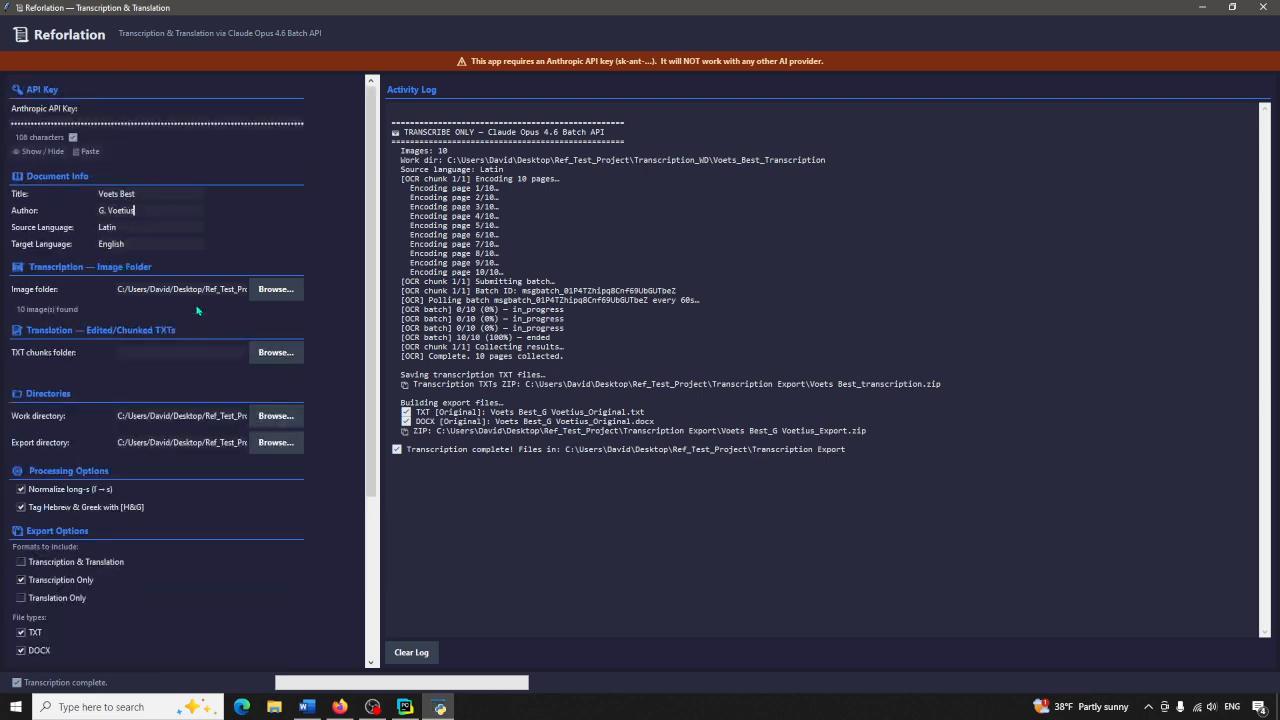
pyautogui.scroll(-2, 187, 295)
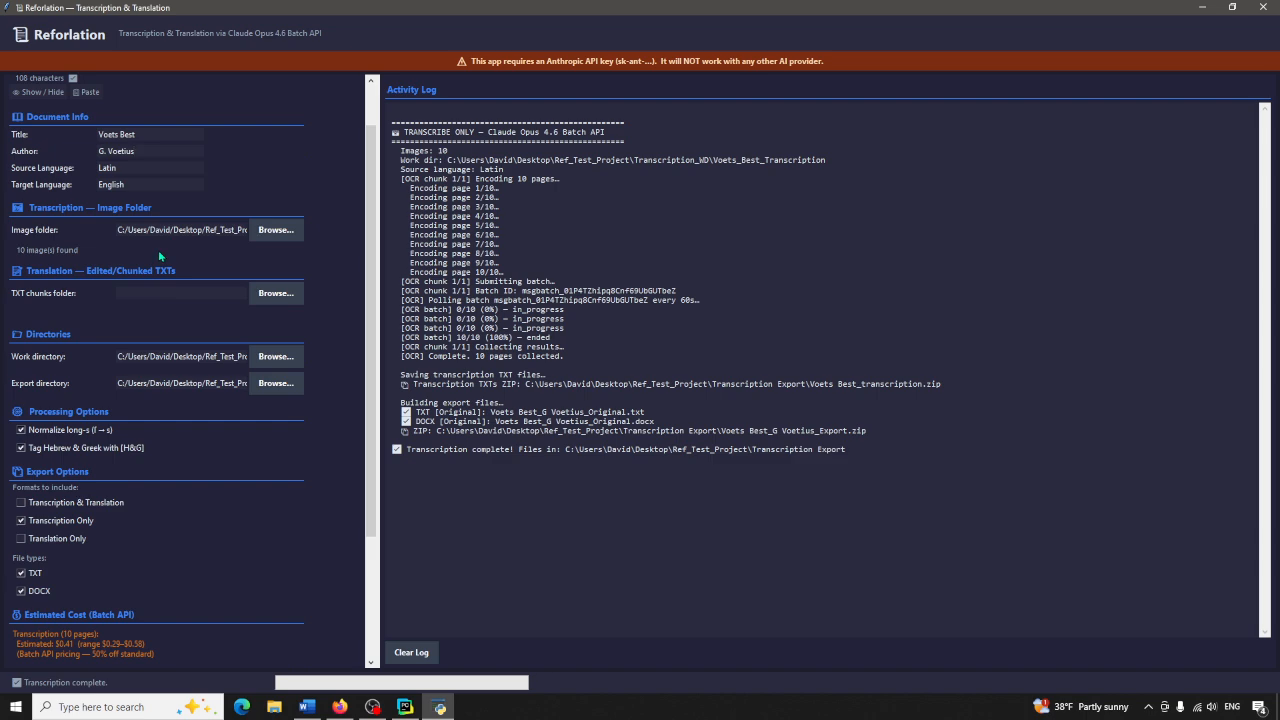
pyautogui.scroll(-2, 158, 250)
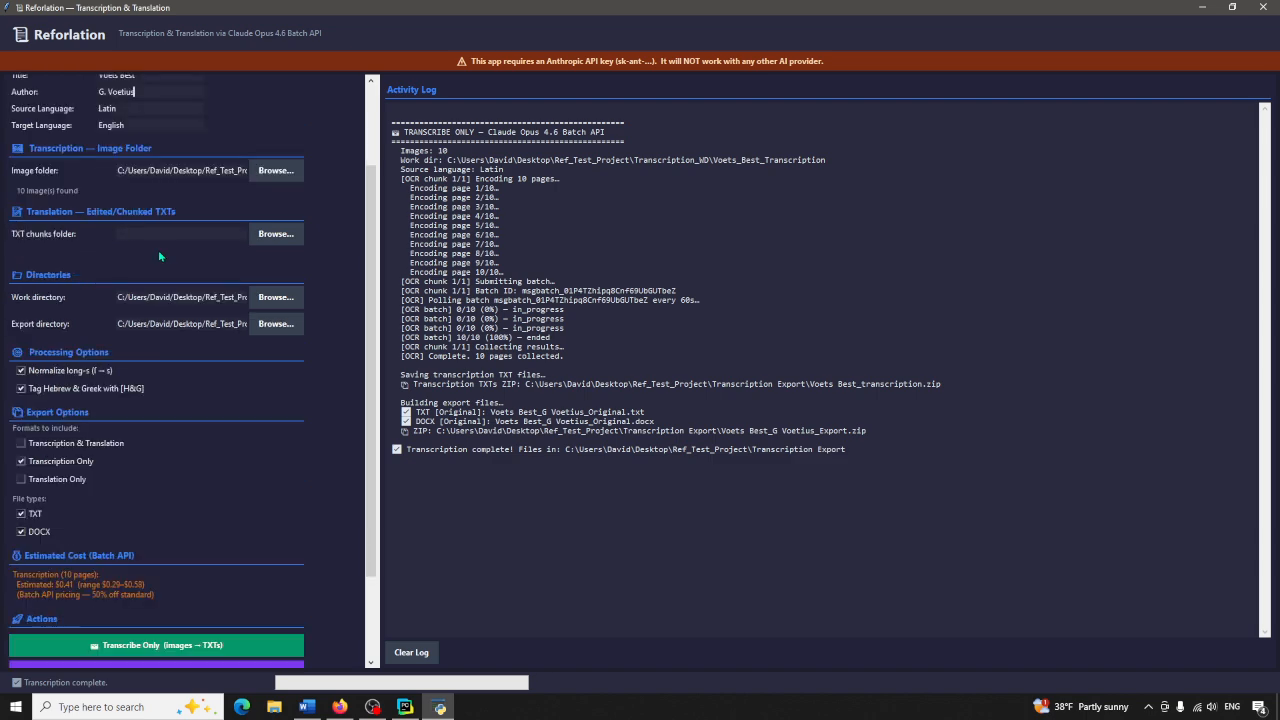
pyautogui.click(272, 236)
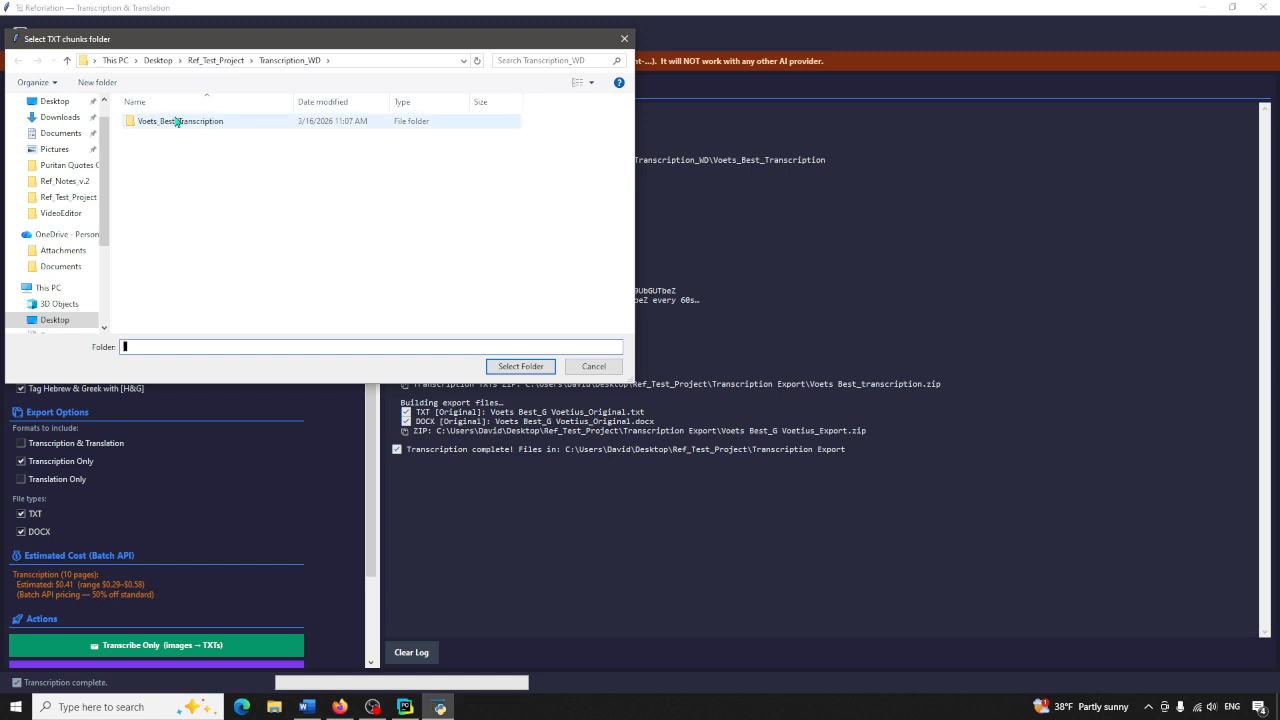
pyautogui.click(215, 61)
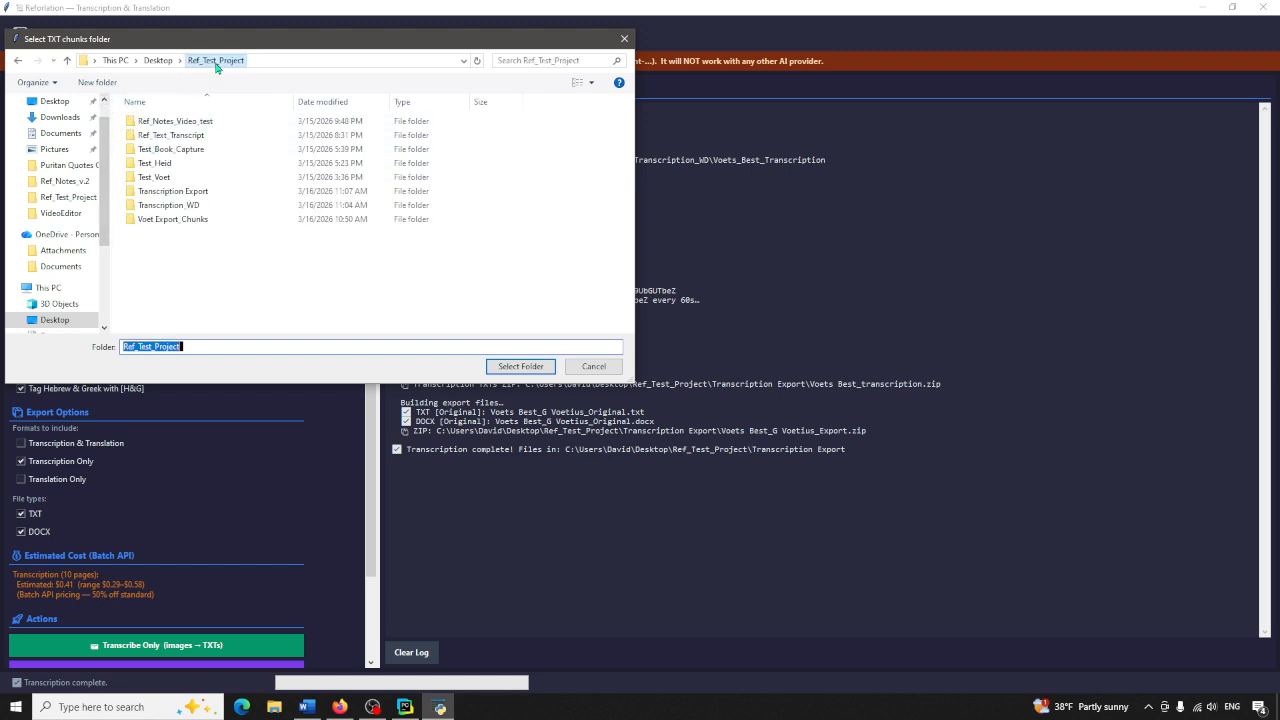
pyautogui.doubleClick(166, 197)
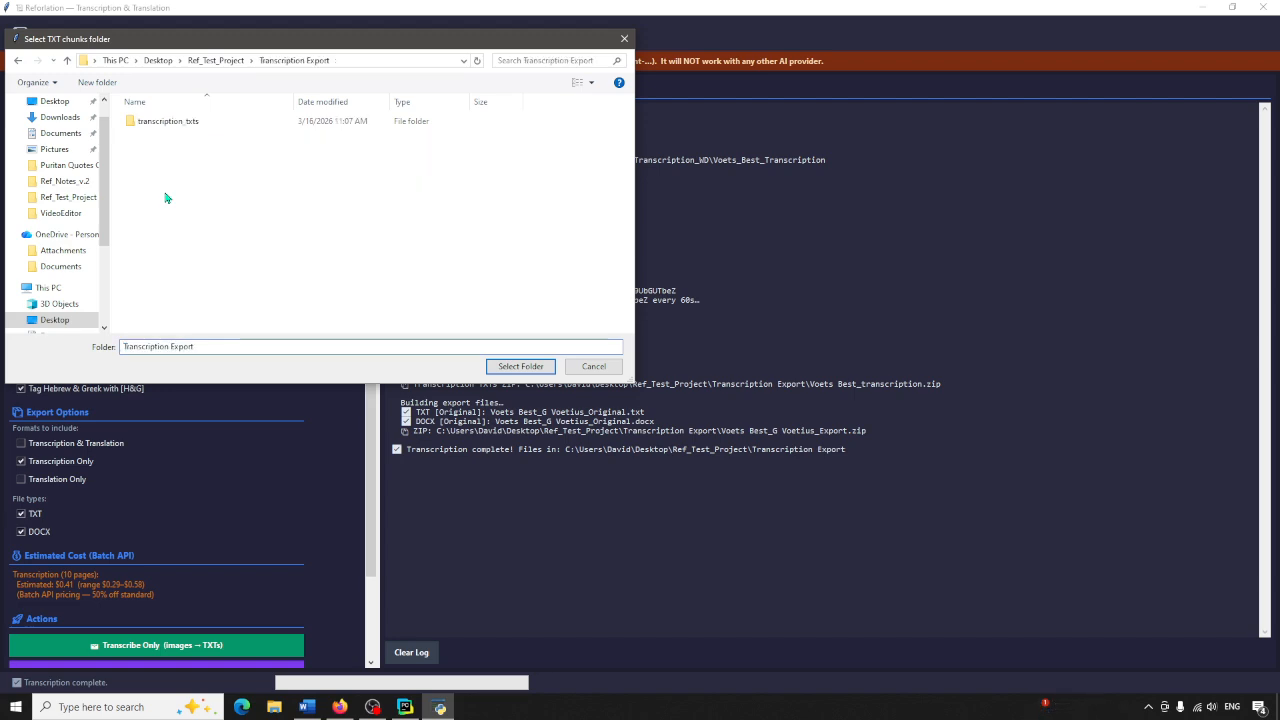
pyautogui.click(163, 123)
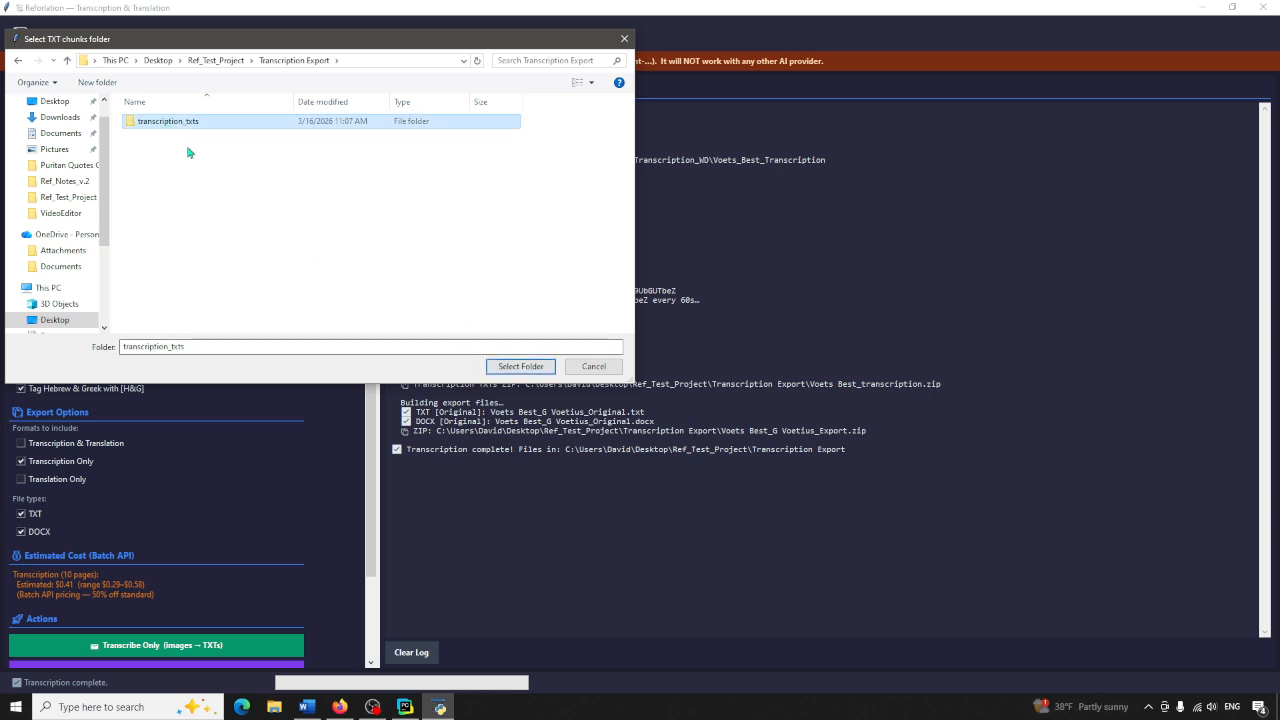
pyautogui.click(520, 366)
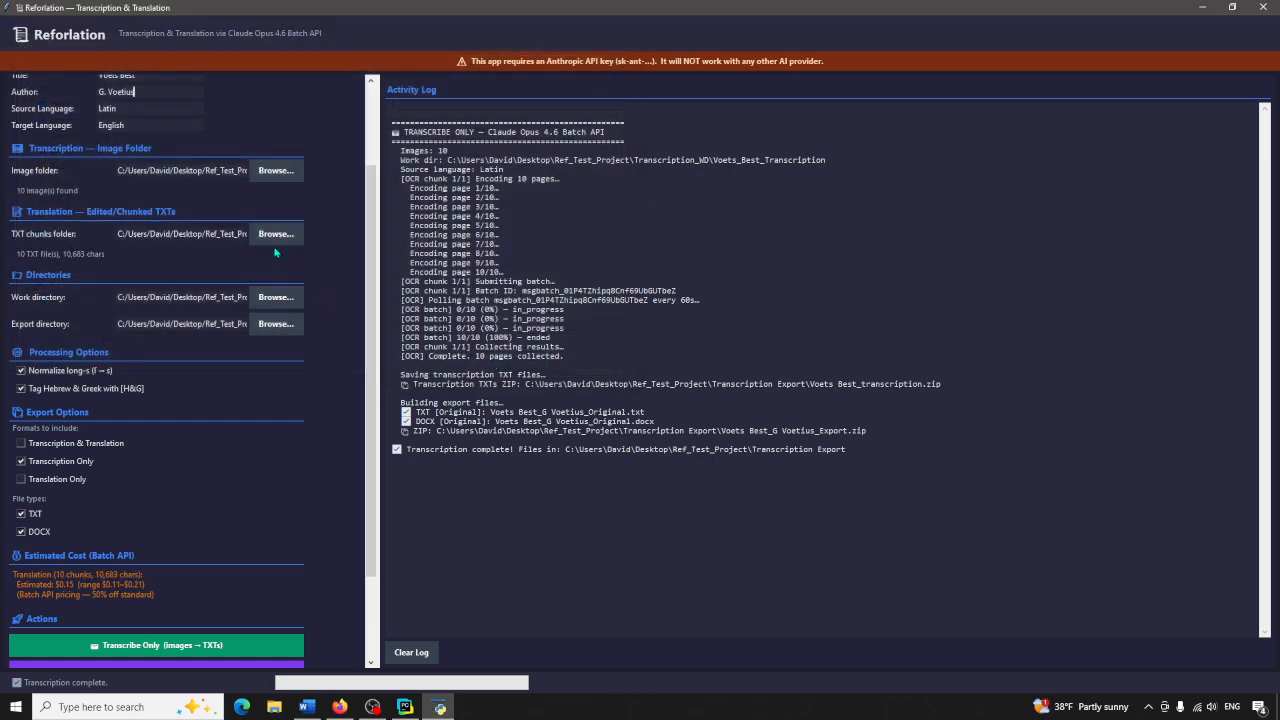
pyautogui.click(266, 300)
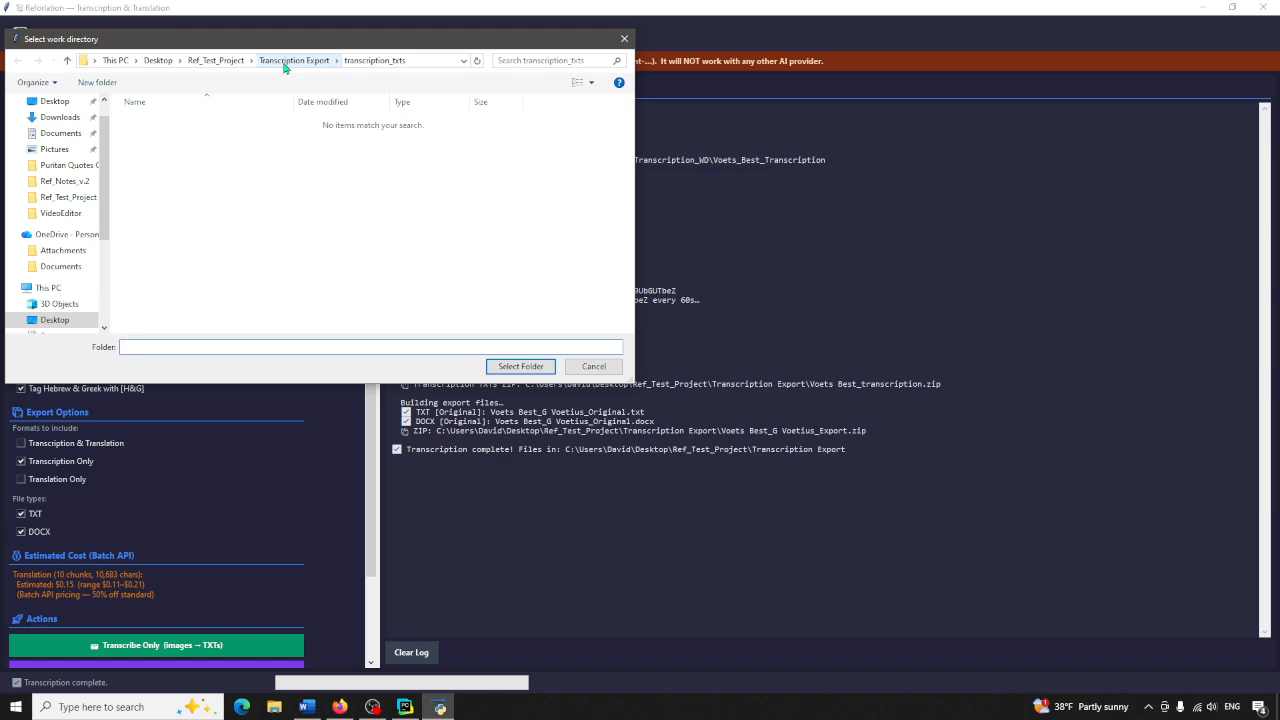
pyautogui.click(285, 64)
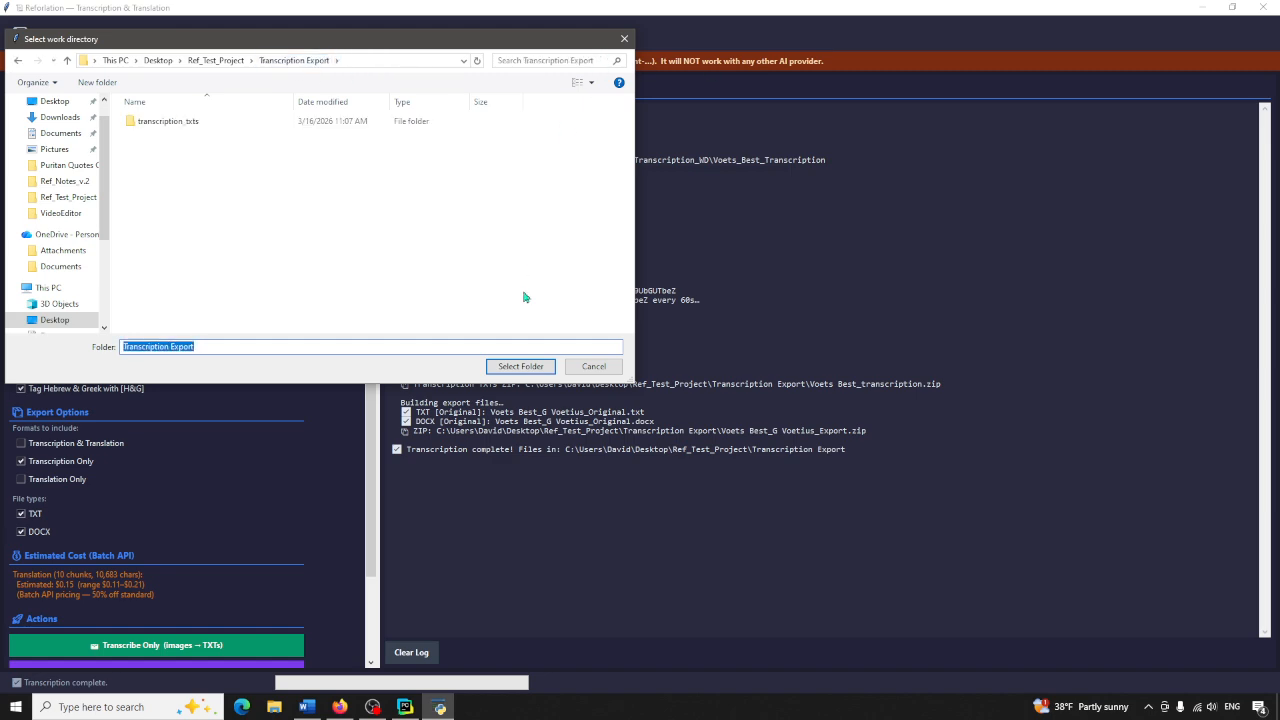
pyautogui.click(592, 366)
# Minimize Reforlation and check the contents of the Transcription_WD folder inside Ref_Test_Project, then close the folder
pyautogui.click(1203, 8)
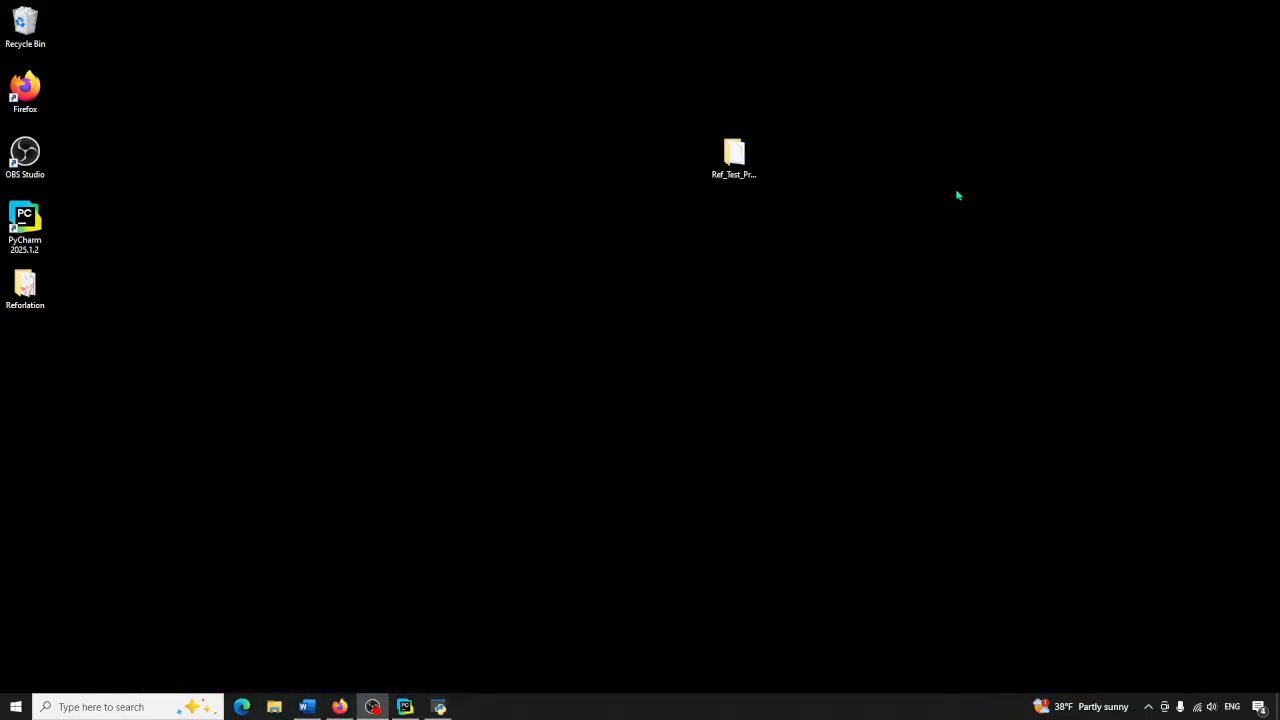
pyautogui.doubleClick(734, 157)
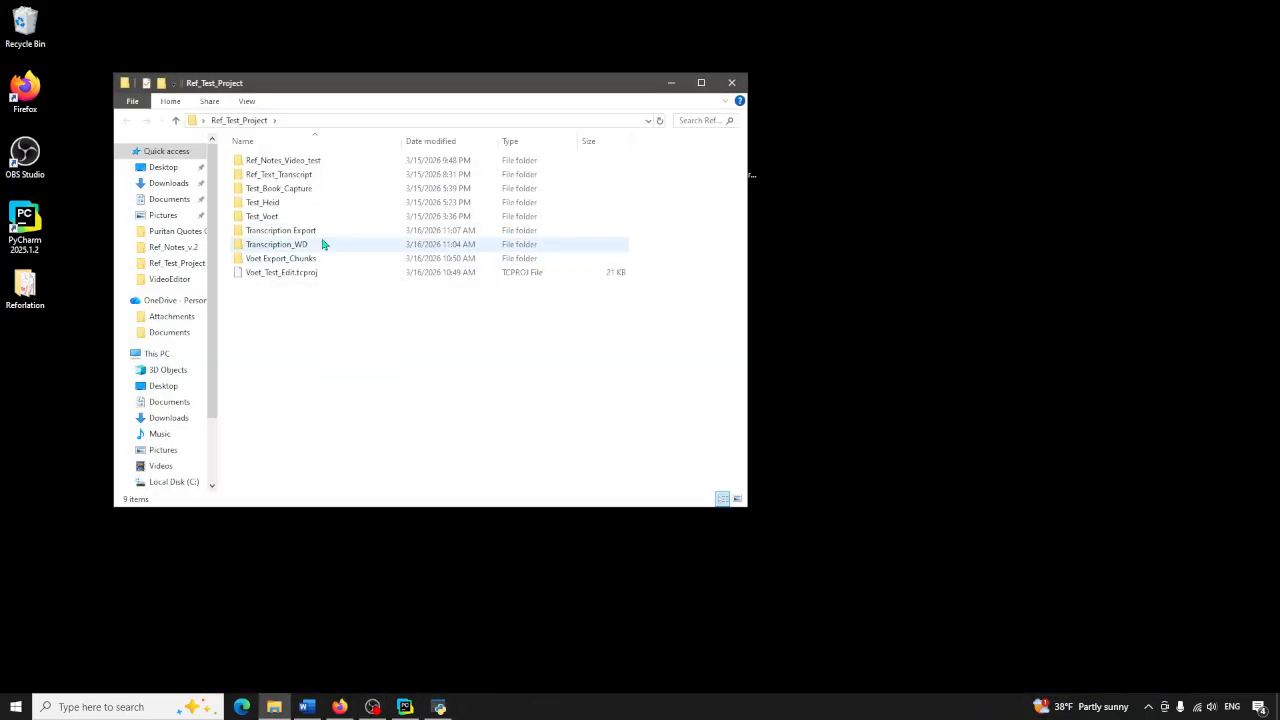
pyautogui.doubleClick(286, 250)
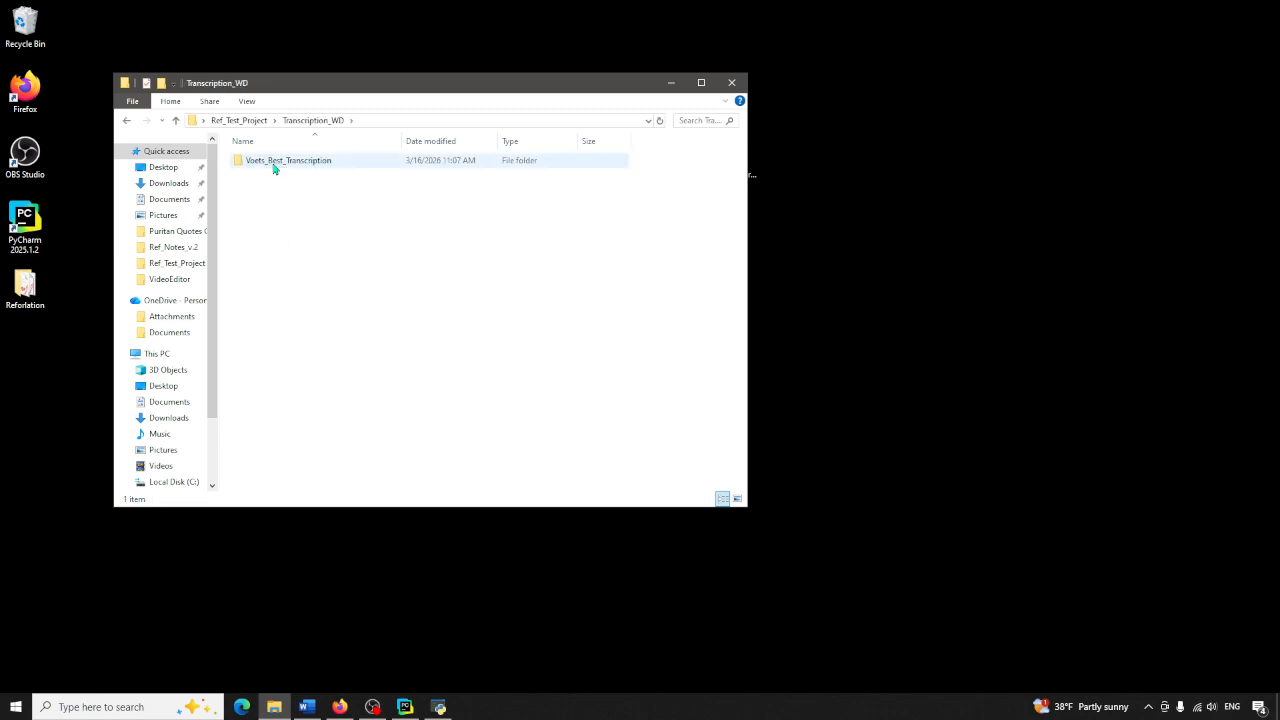
pyautogui.click(731, 86)
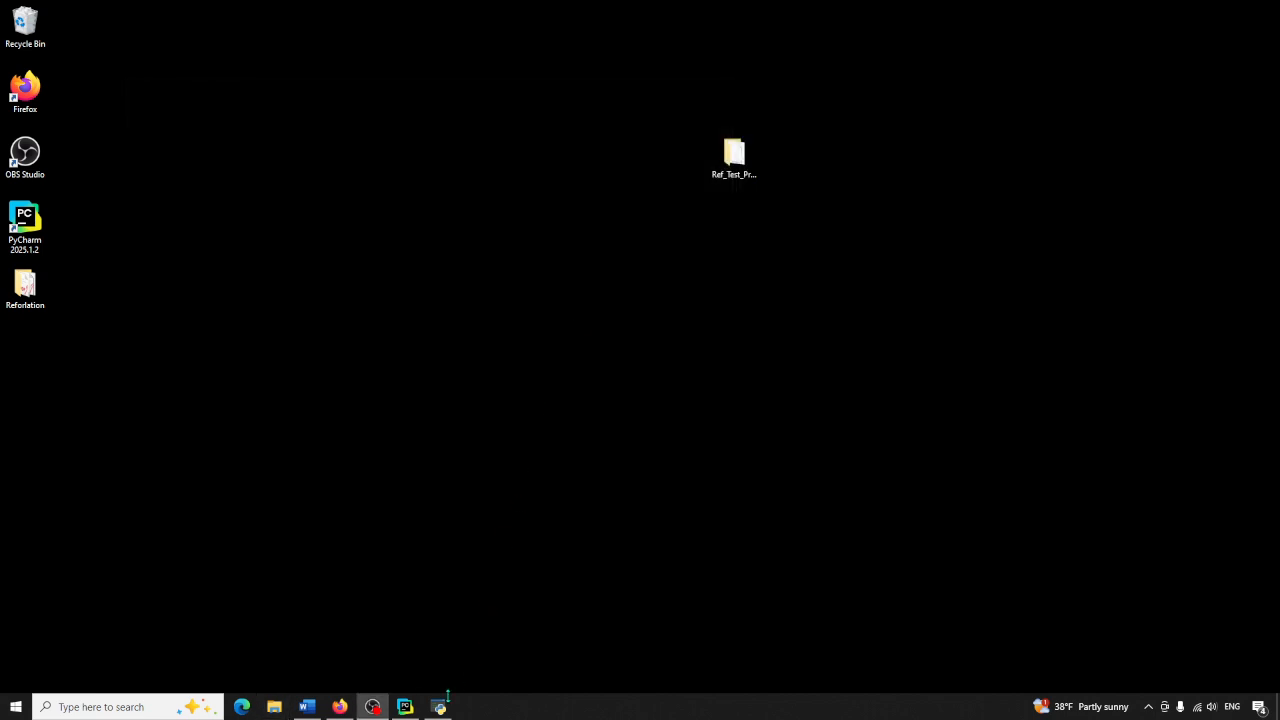
# Return to Reforlation and set the export directory to a new folder named Translation Export inside Ref_Test_Project
pyautogui.click(438, 707)
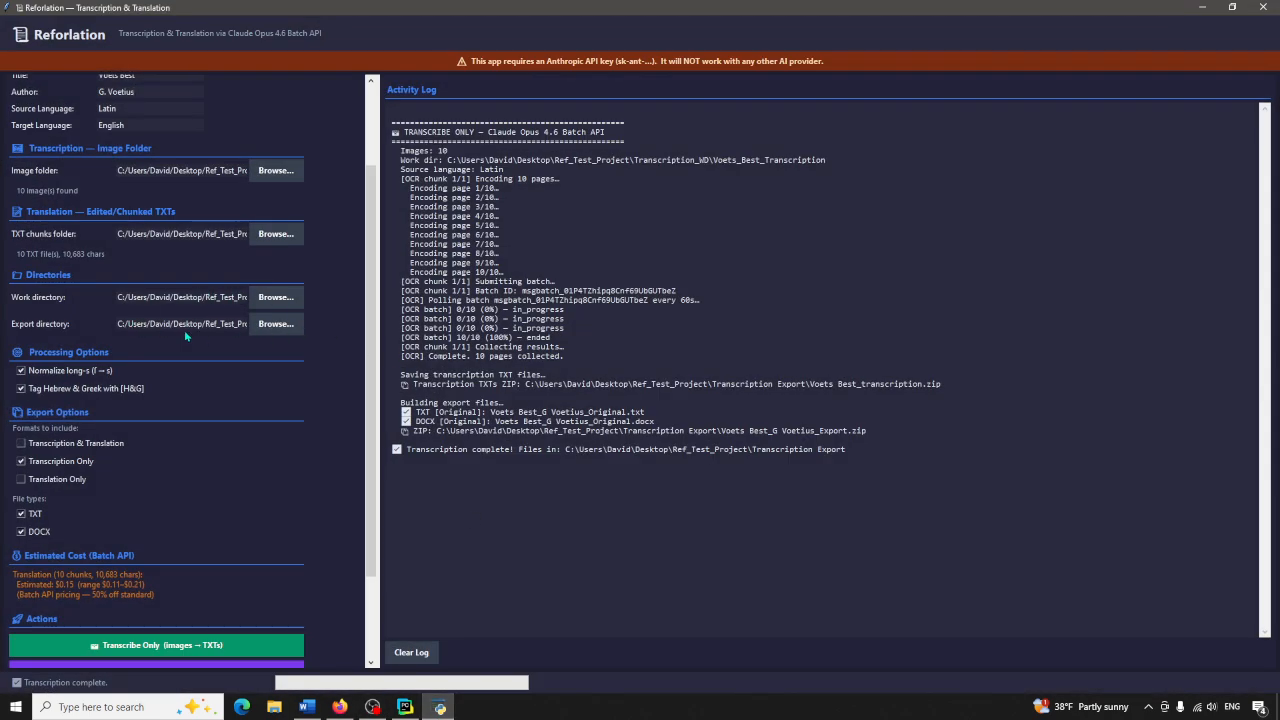
pyautogui.click(270, 334)
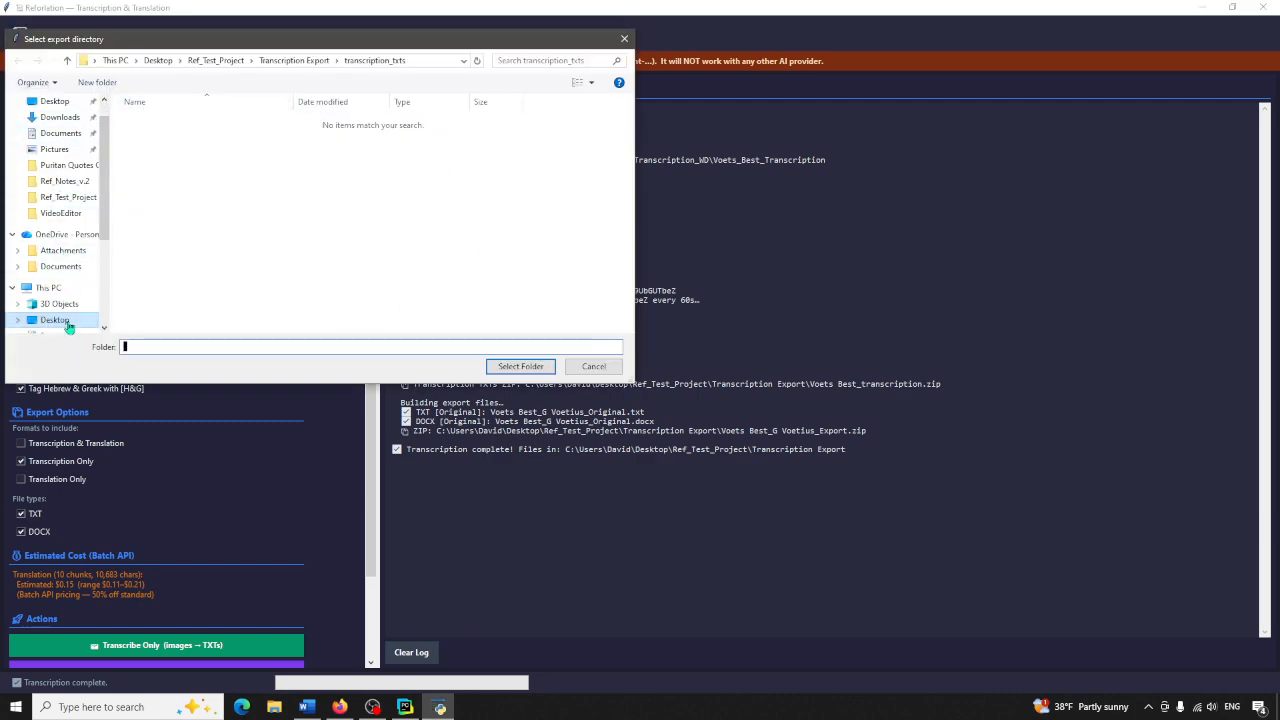
pyautogui.click(294, 61)
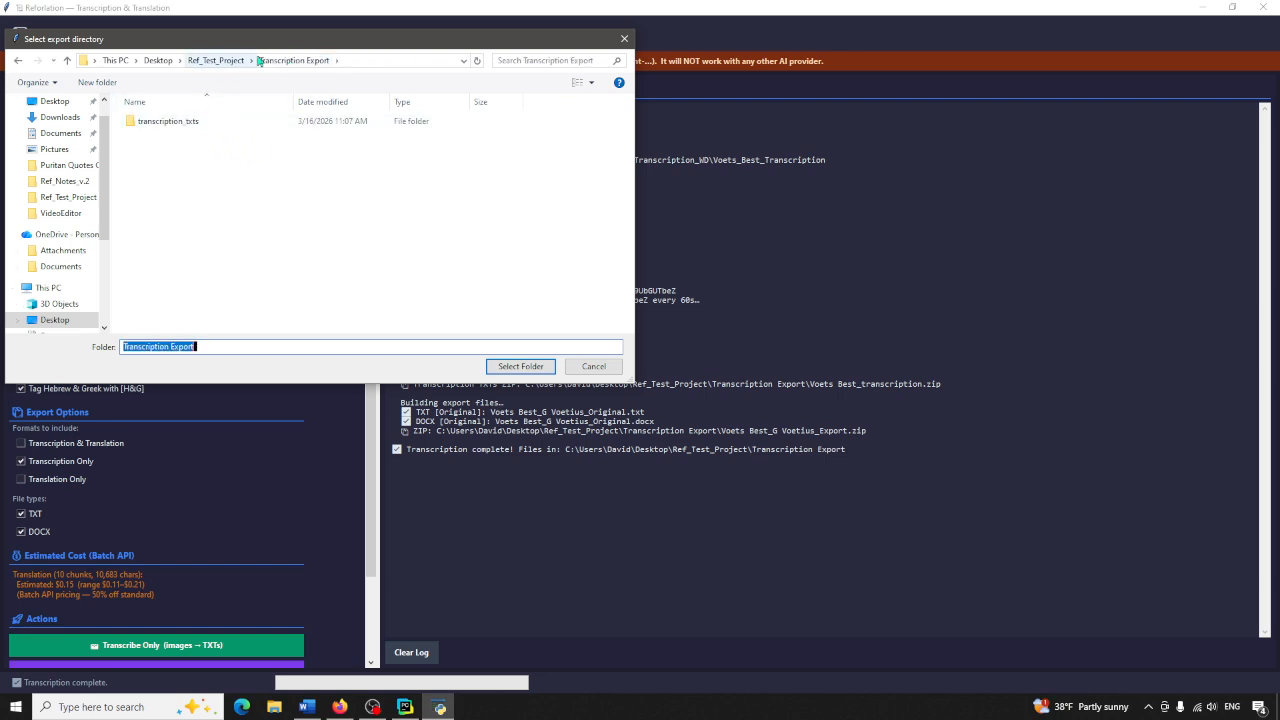
pyautogui.click(221, 63)
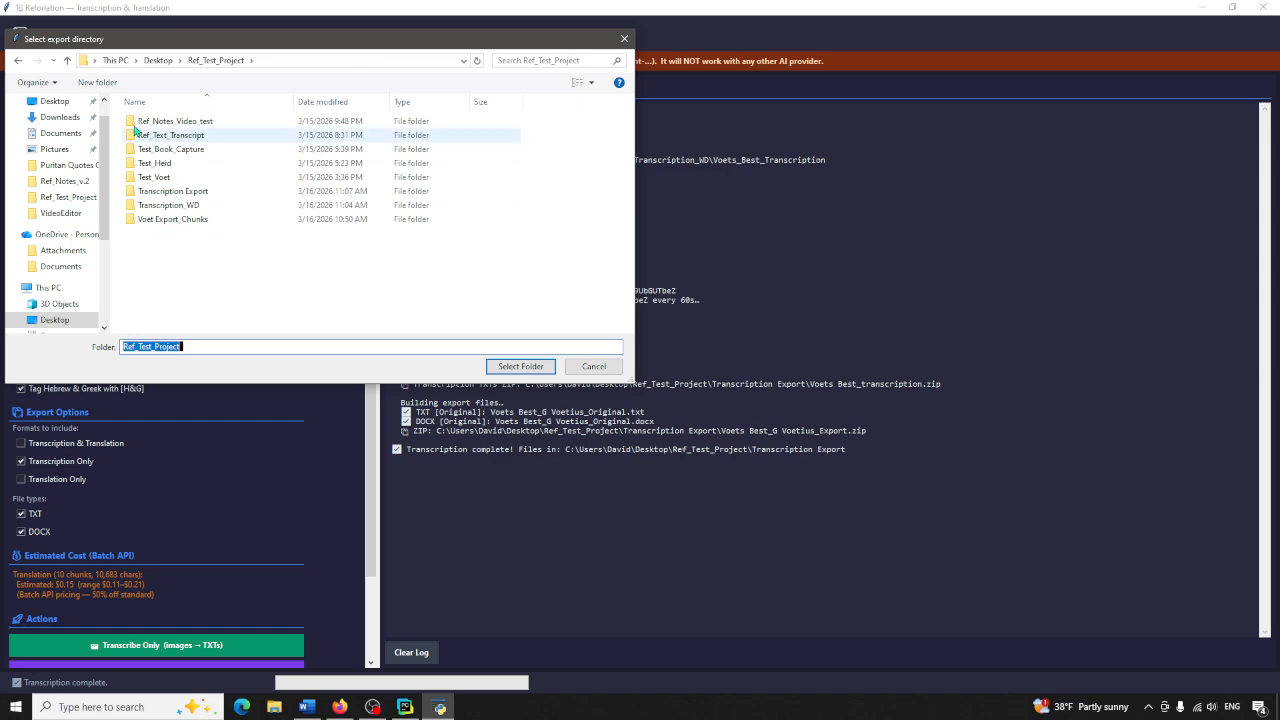
pyautogui.click(98, 83)
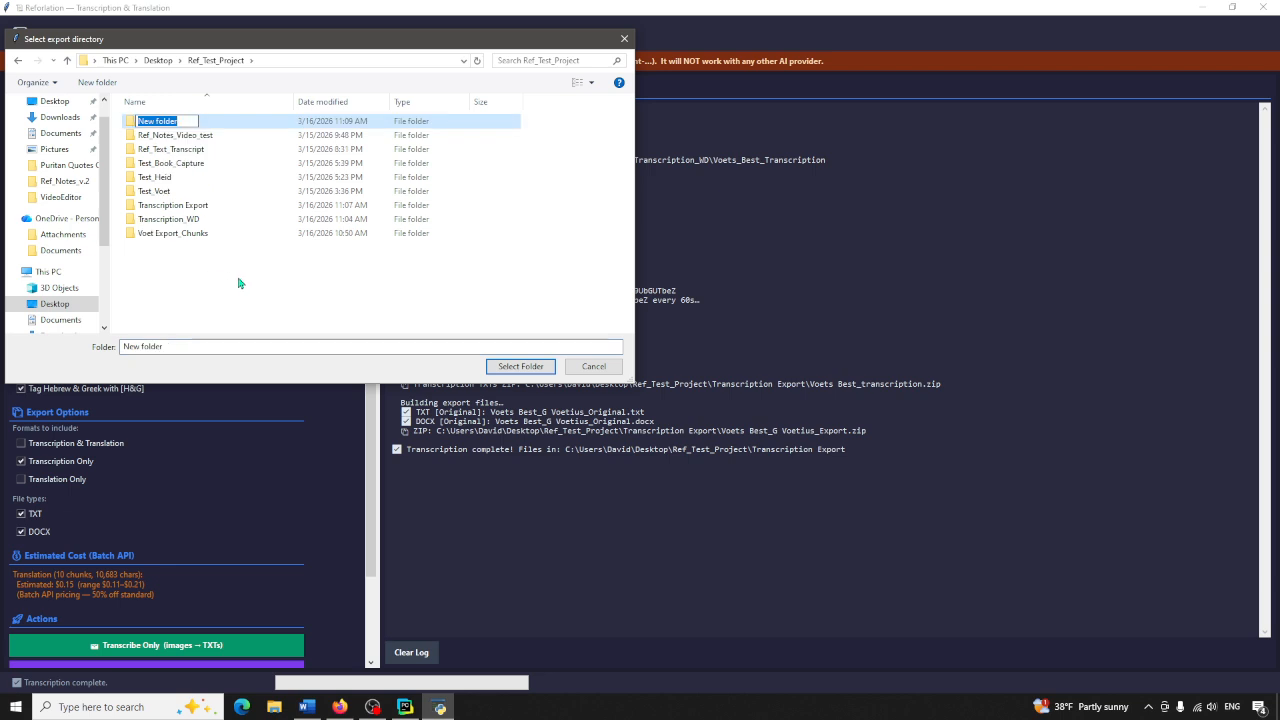
pyautogui.write('Translation ')
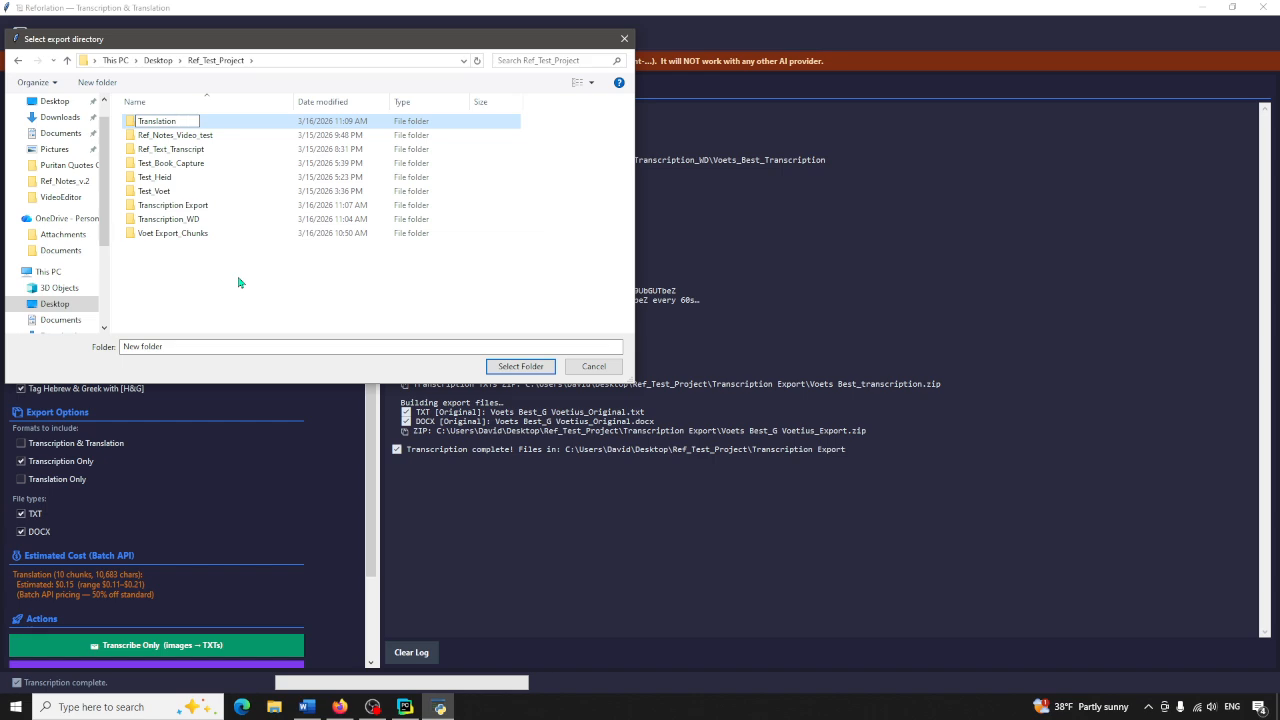
pyautogui.write('Export')
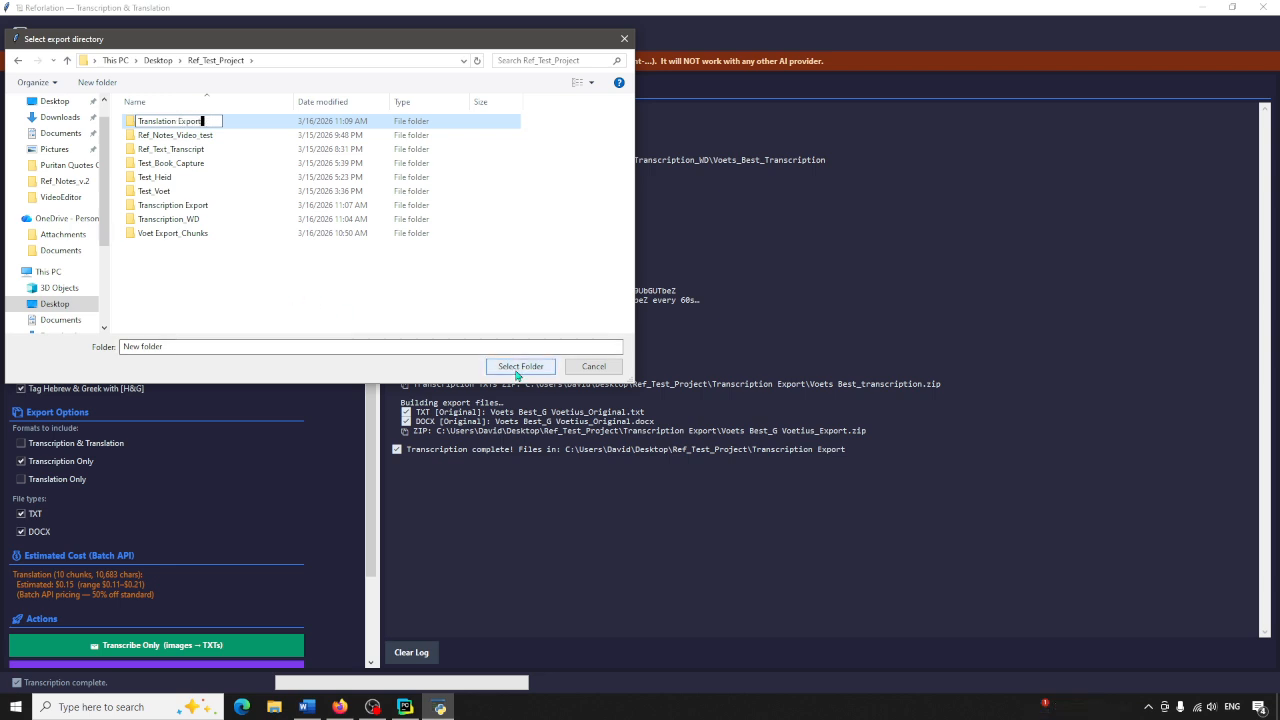
pyautogui.click(212, 126)
pyautogui.click(505, 366)
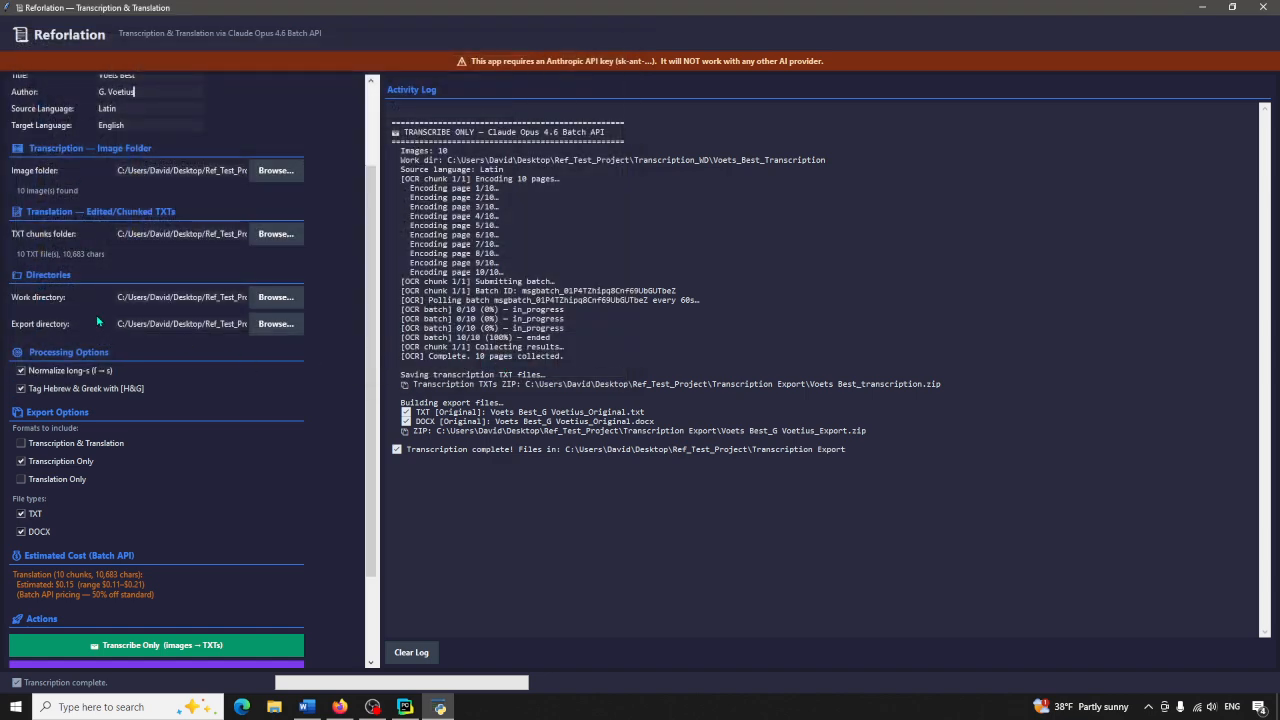
# Include the Translation Only format in the export and exclude Transcription Only
pyautogui.scroll(-1, 98, 321)
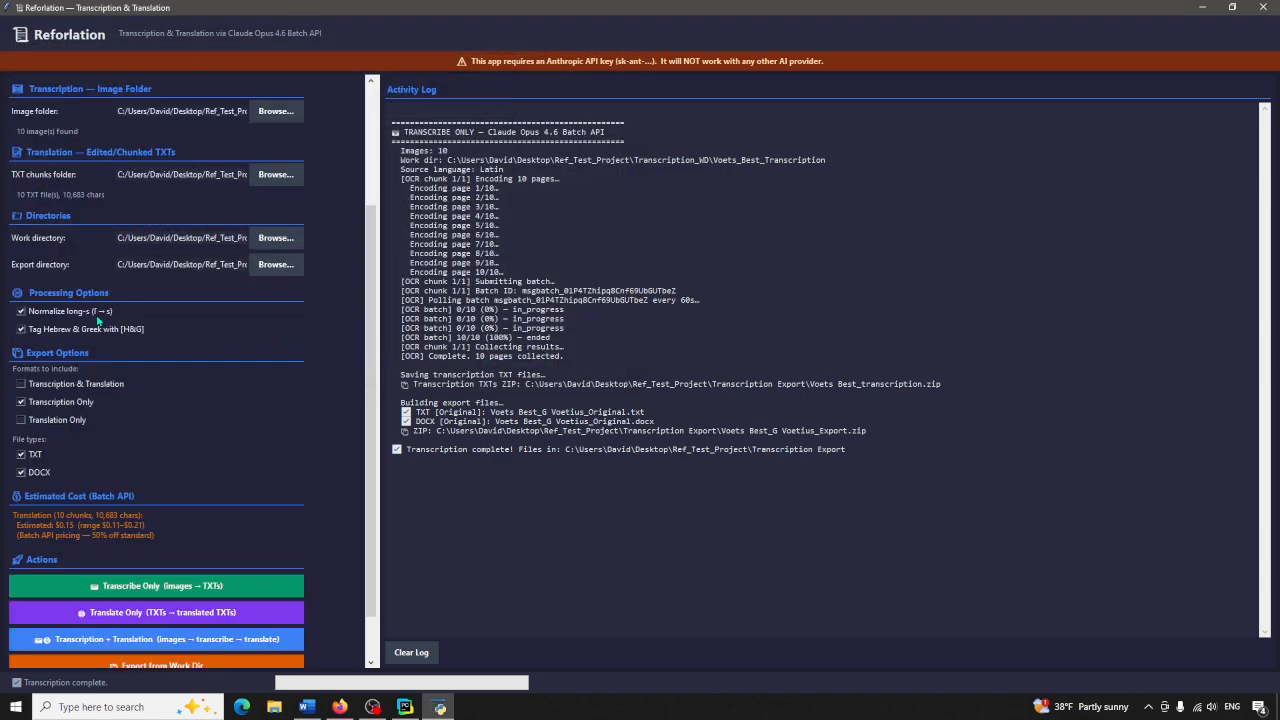
pyautogui.click(21, 421)
pyautogui.click(20, 402)
# Run Translate Only on the TXT chunks and dismiss the completion message
pyautogui.scroll(-1, 112, 360)
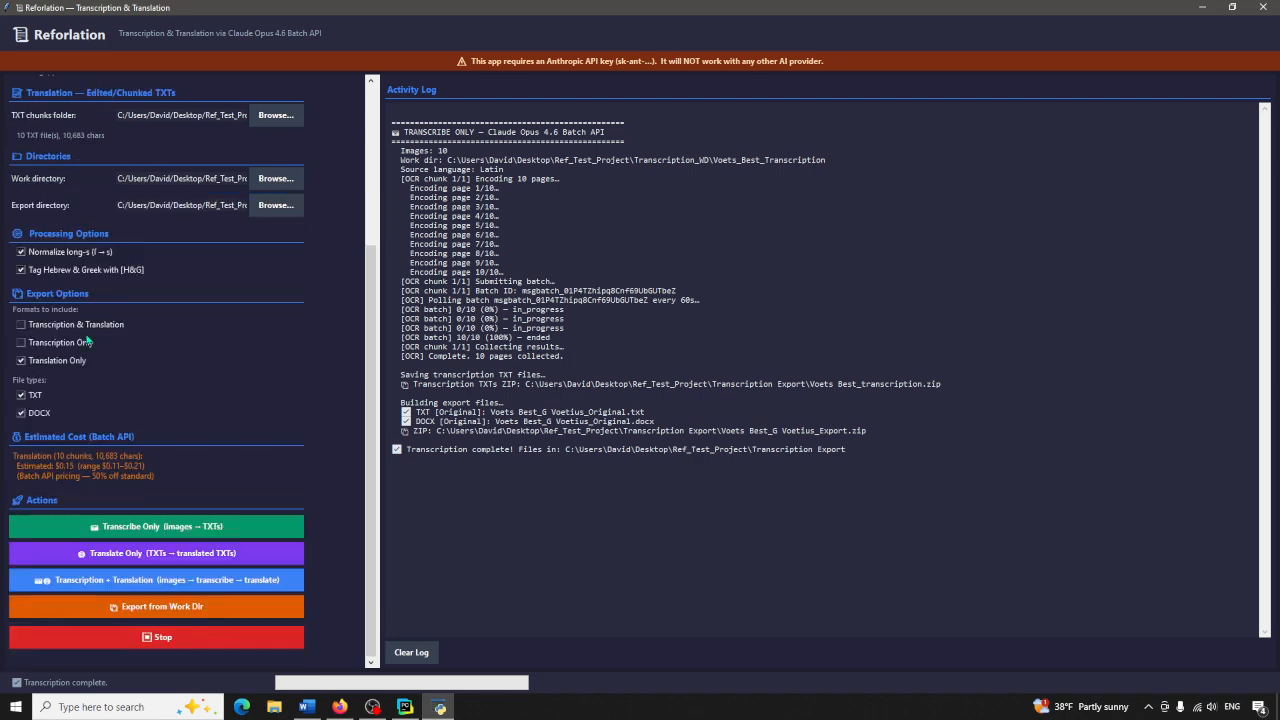
pyautogui.click(131, 560)
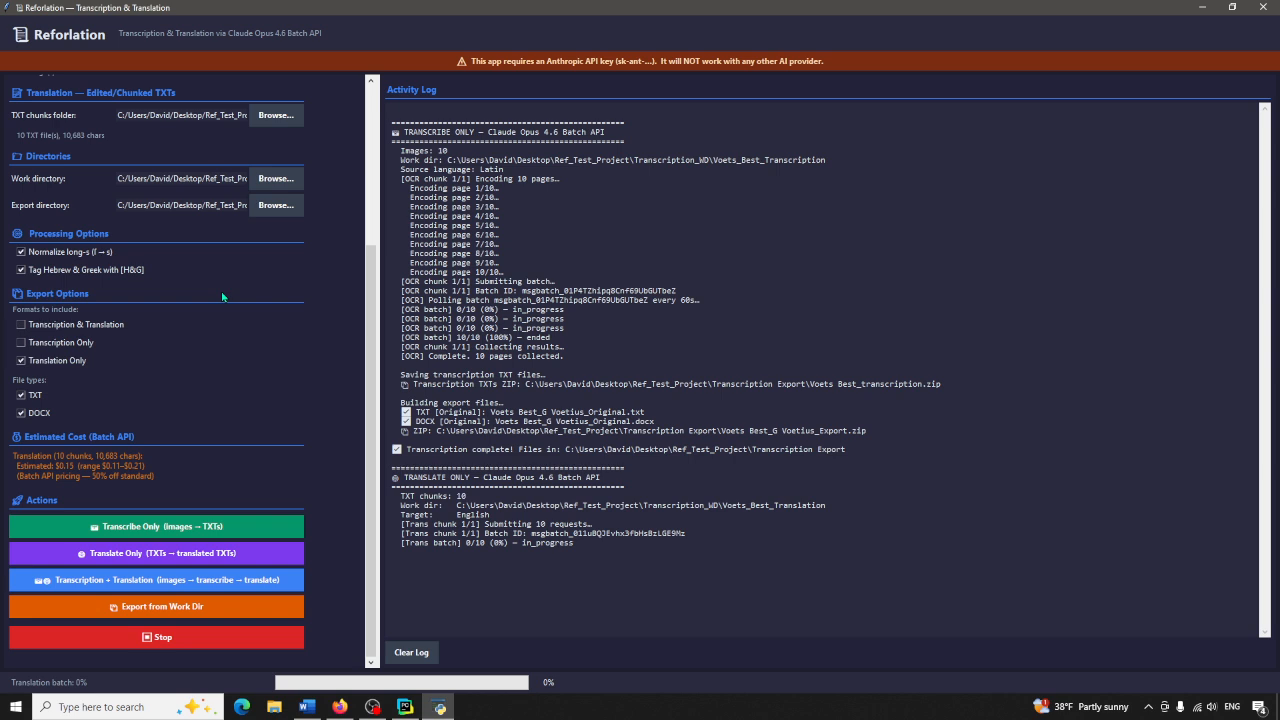
pyautogui.scroll(1, 181, 302)
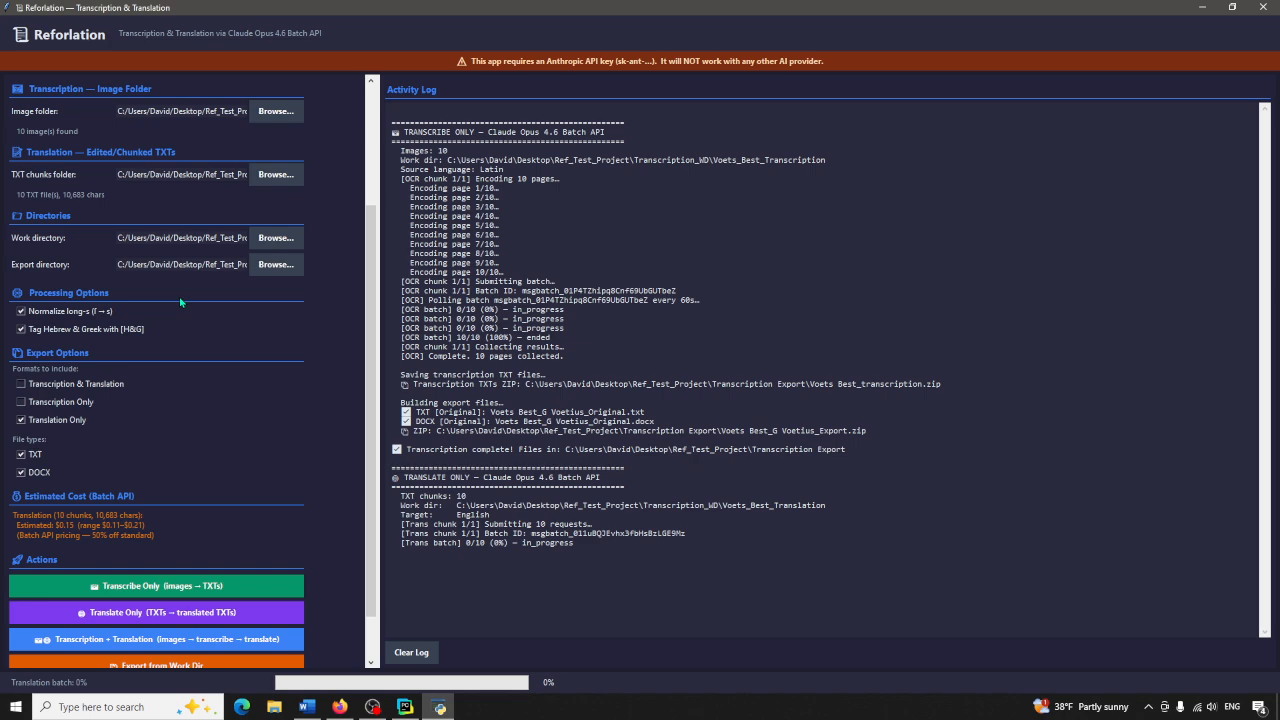
pyautogui.scroll(-1, 180, 302)
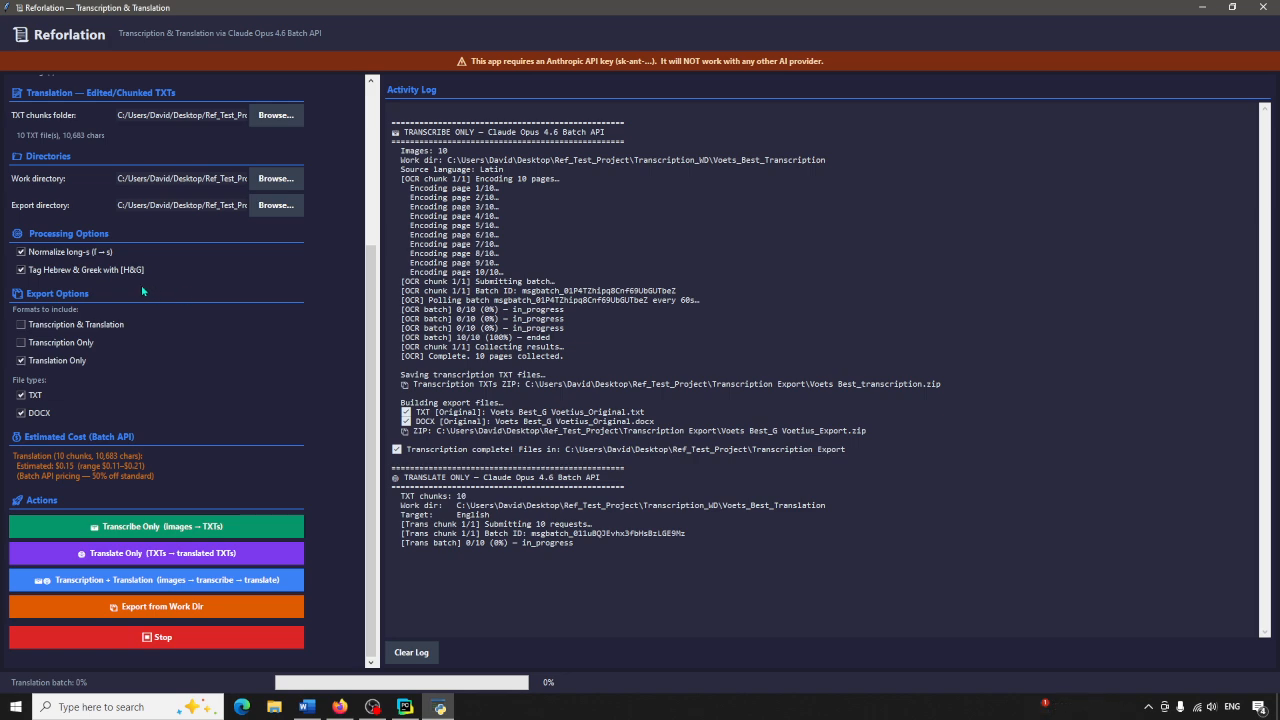
pyautogui.scroll(1, 108, 266)
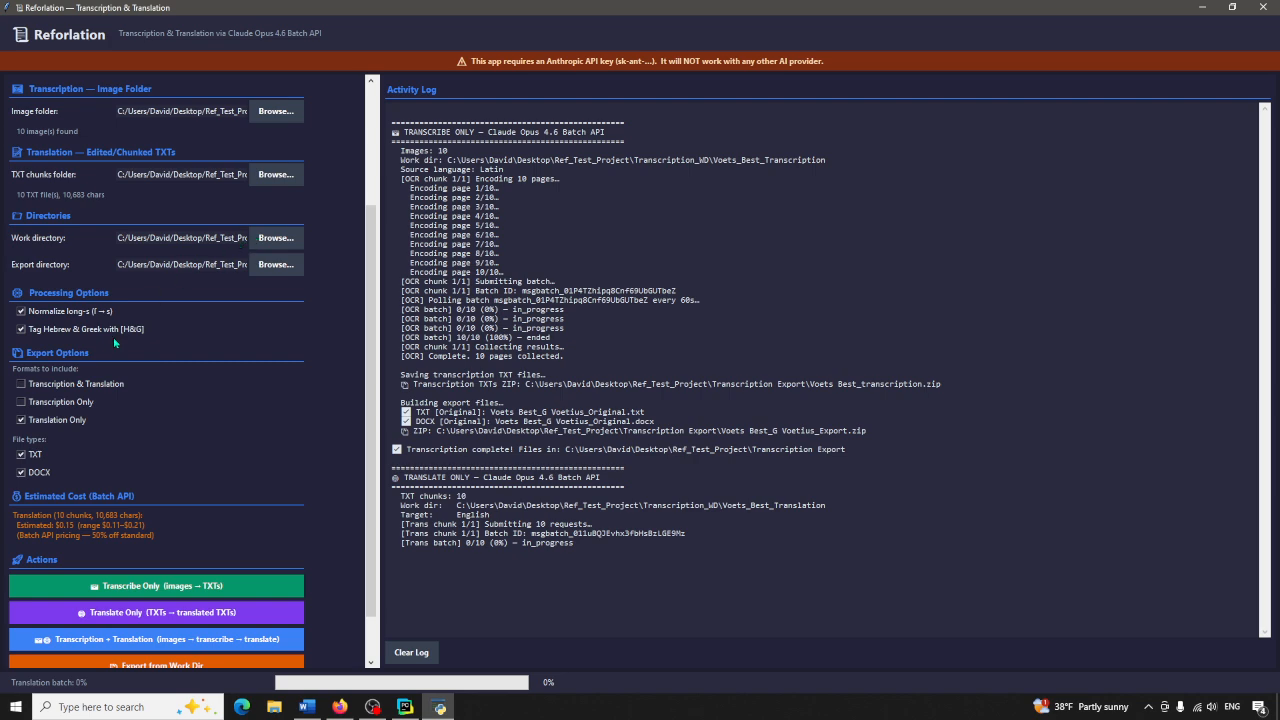
pyautogui.scroll(-1, 114, 342)
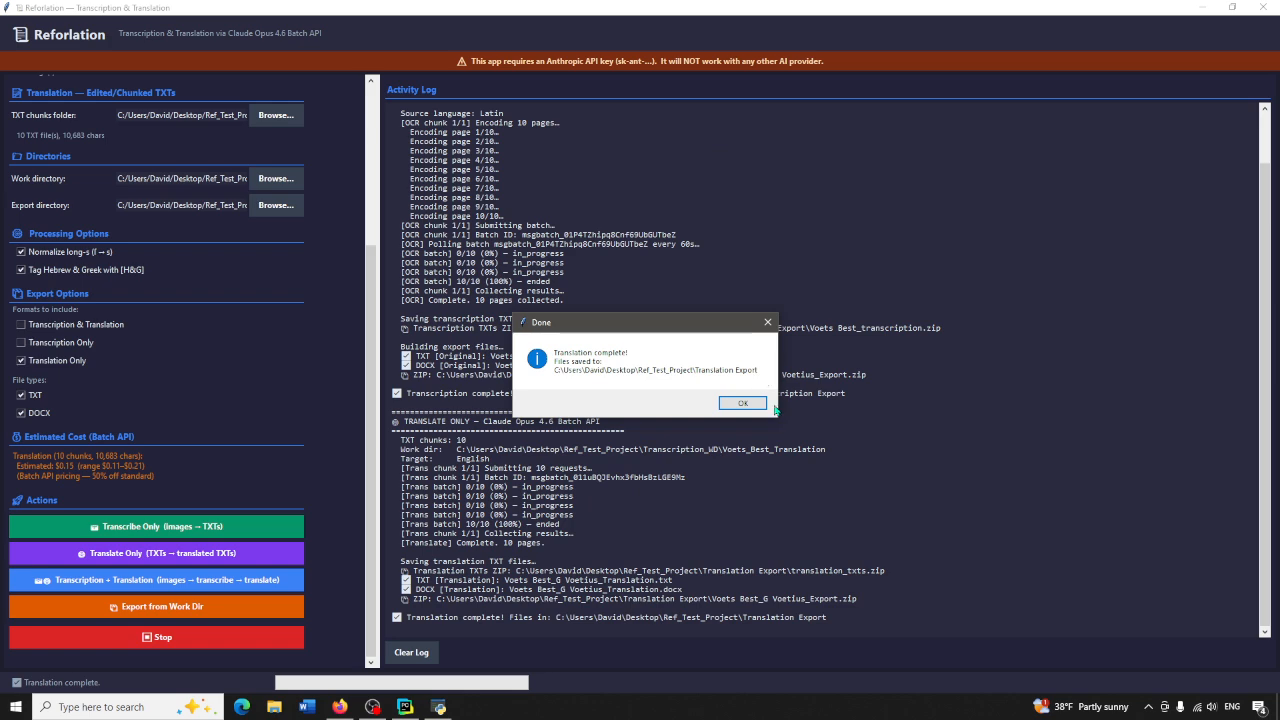
pyautogui.click(745, 404)
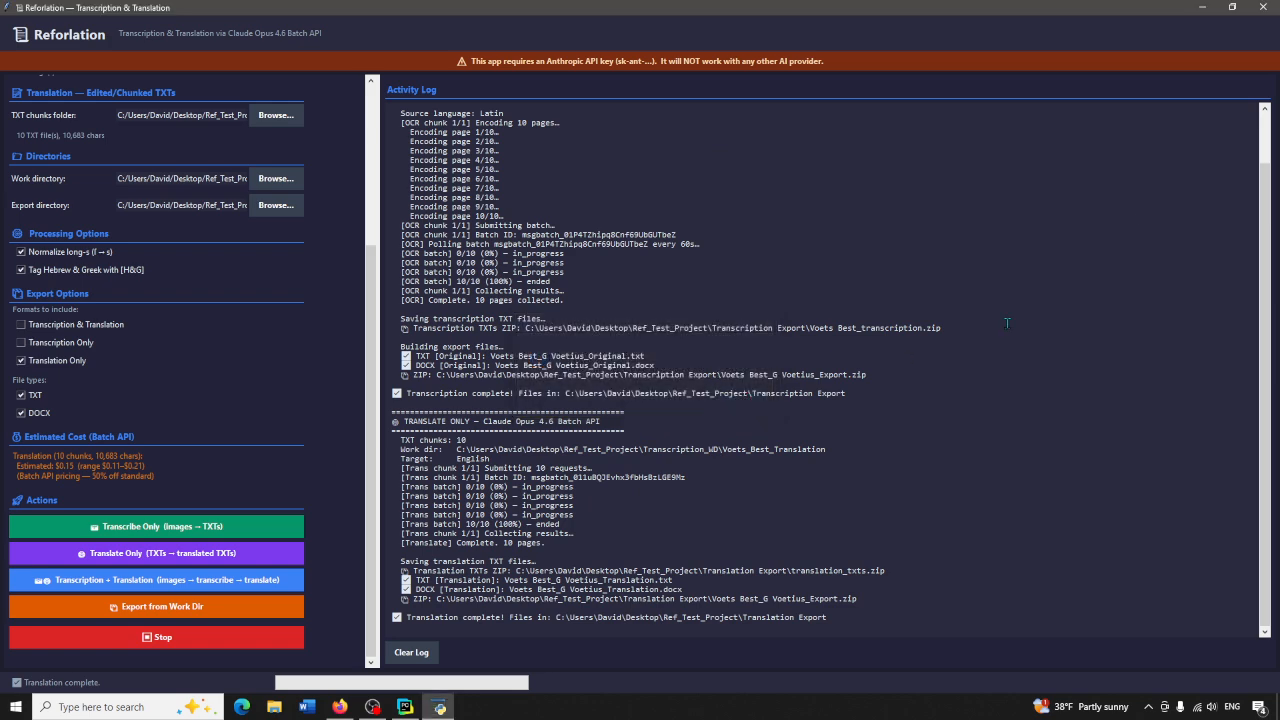
# Minimize Reforlation and examine 00008.txt in the translation_txts folder of Translation Export, then close the file and folder
pyautogui.click(1200, 8)
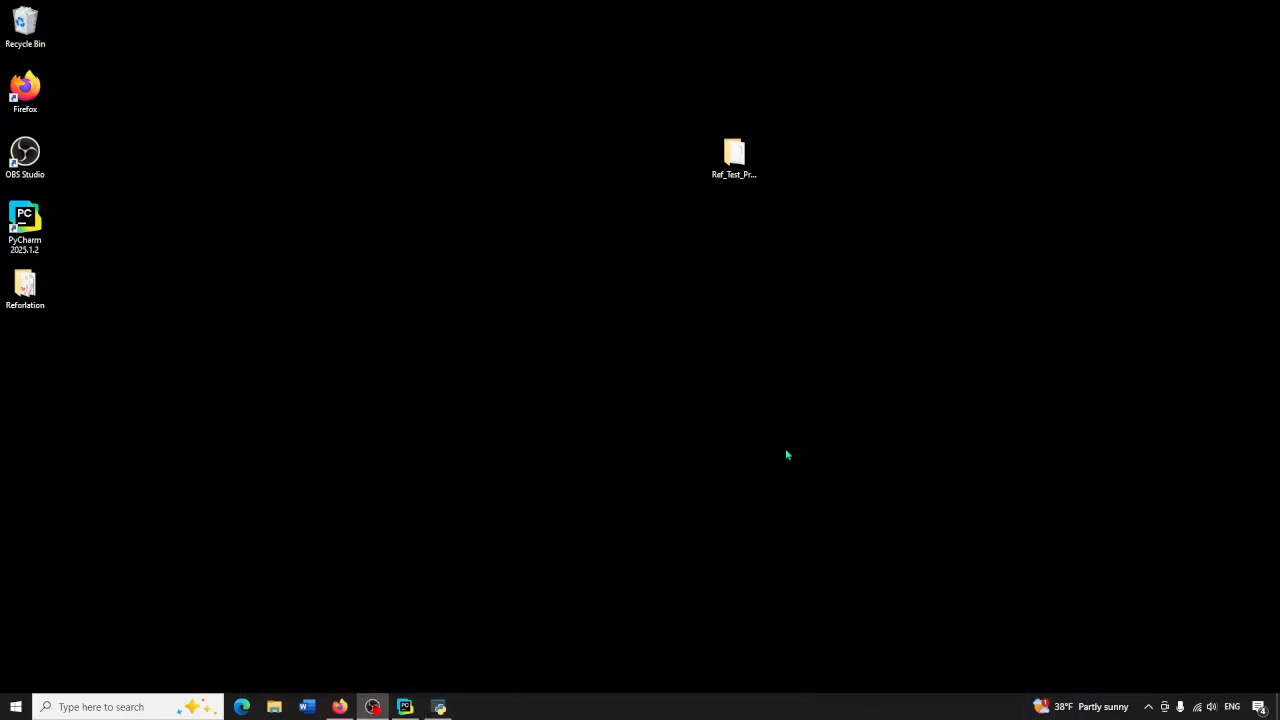
pyautogui.doubleClick(734, 178)
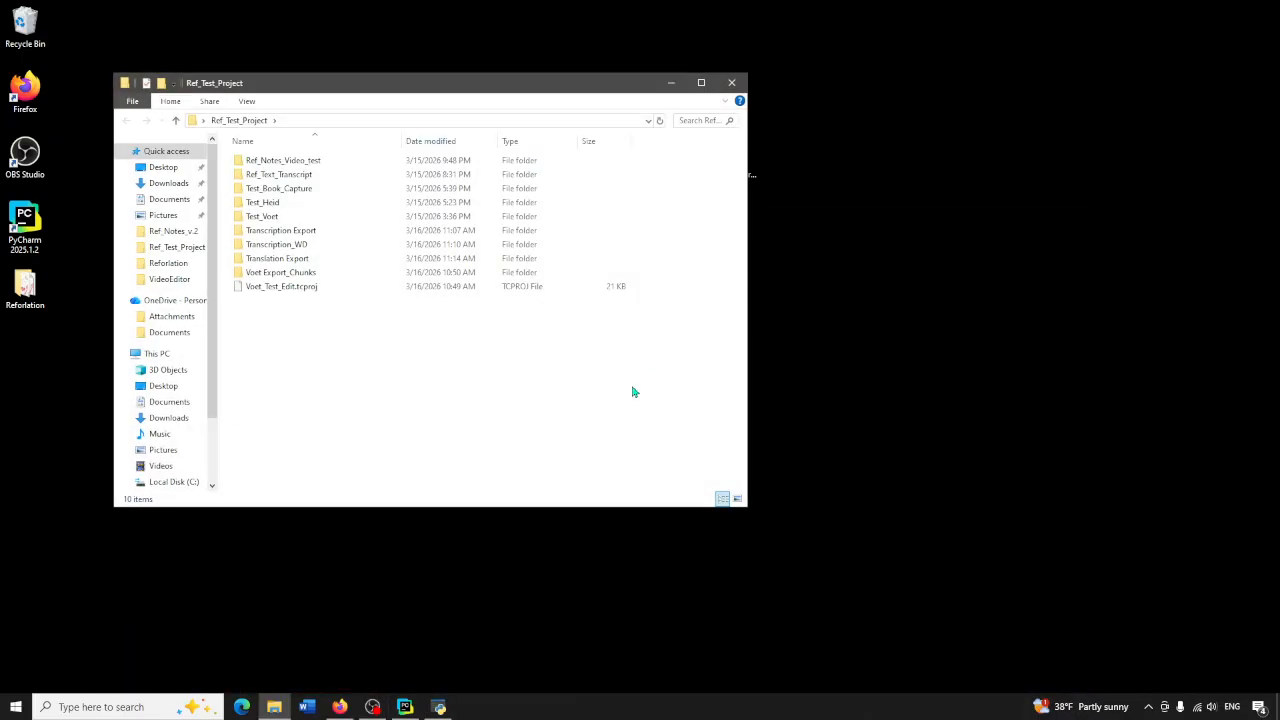
pyautogui.doubleClick(286, 260)
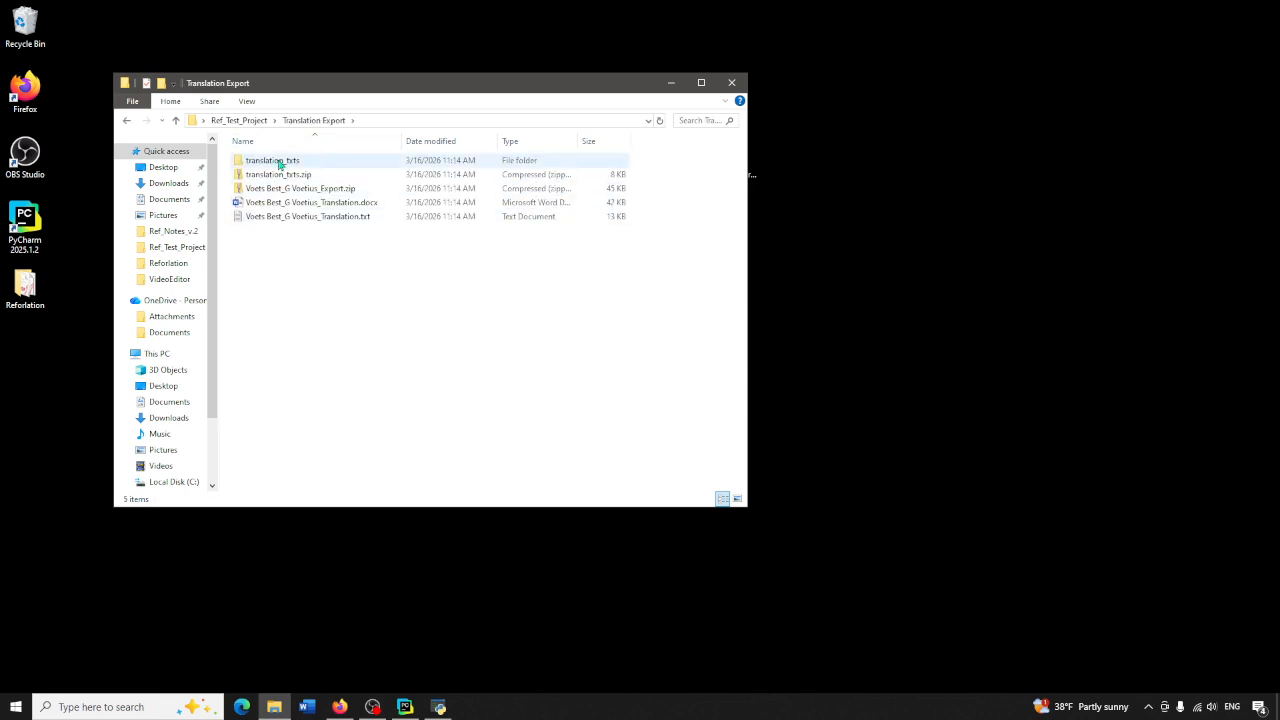
pyautogui.doubleClick(280, 163)
pyautogui.click(272, 260)
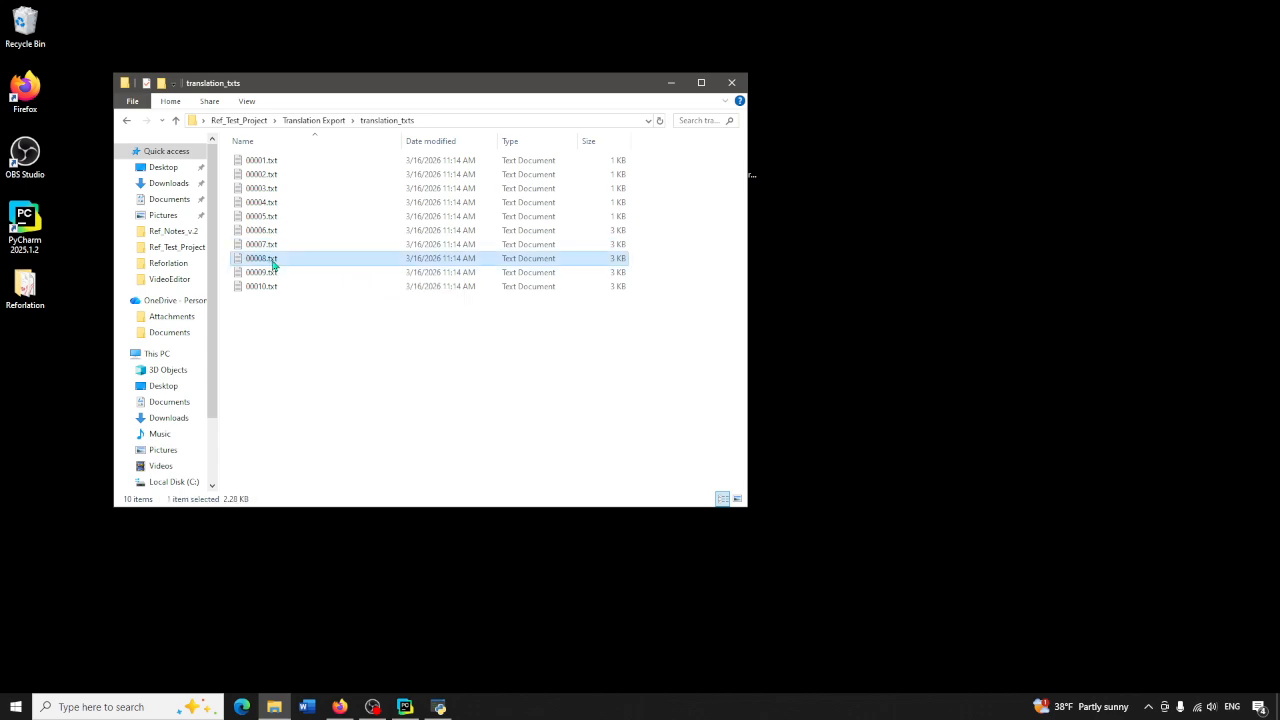
pyautogui.doubleClick(272, 260)
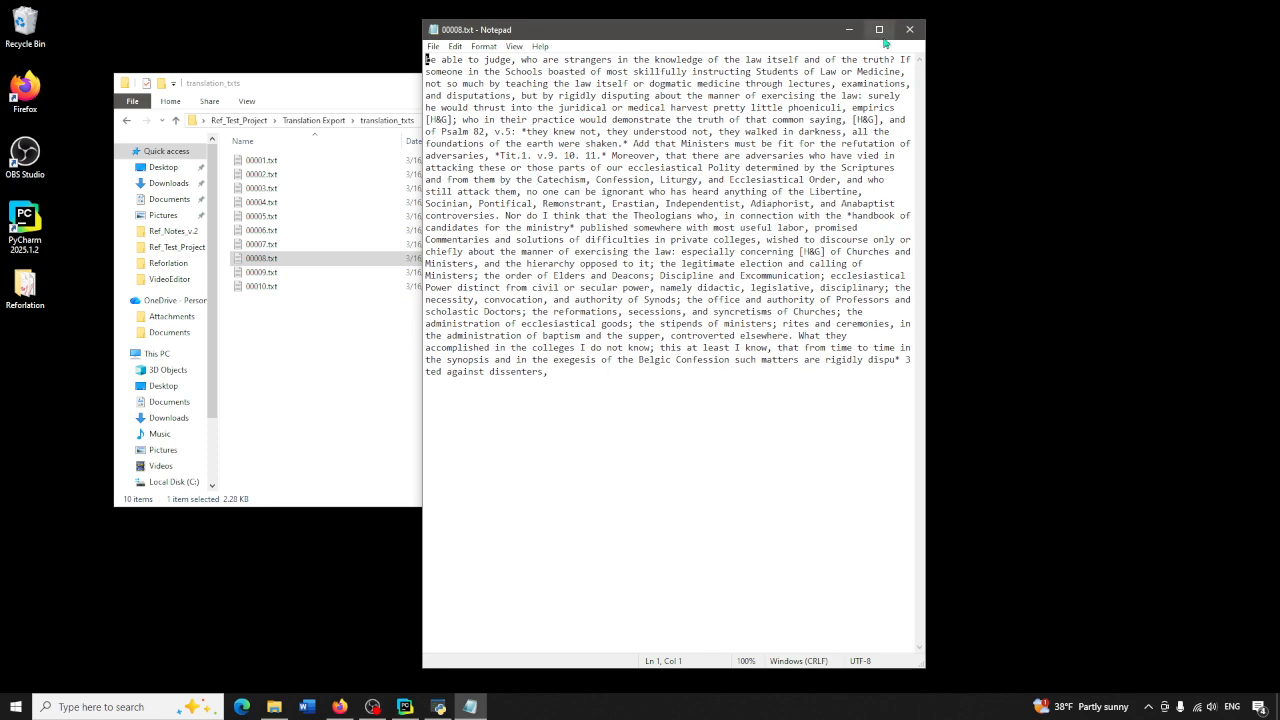
pyautogui.click(907, 35)
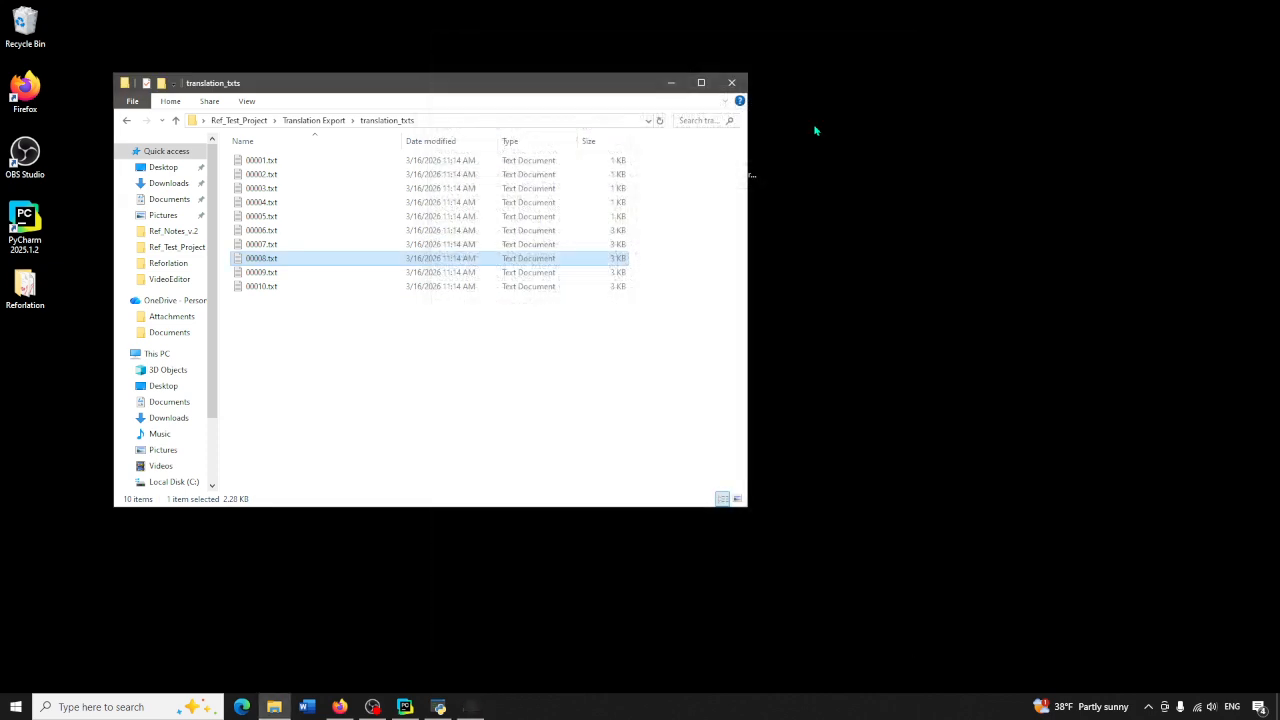
pyautogui.click(731, 86)
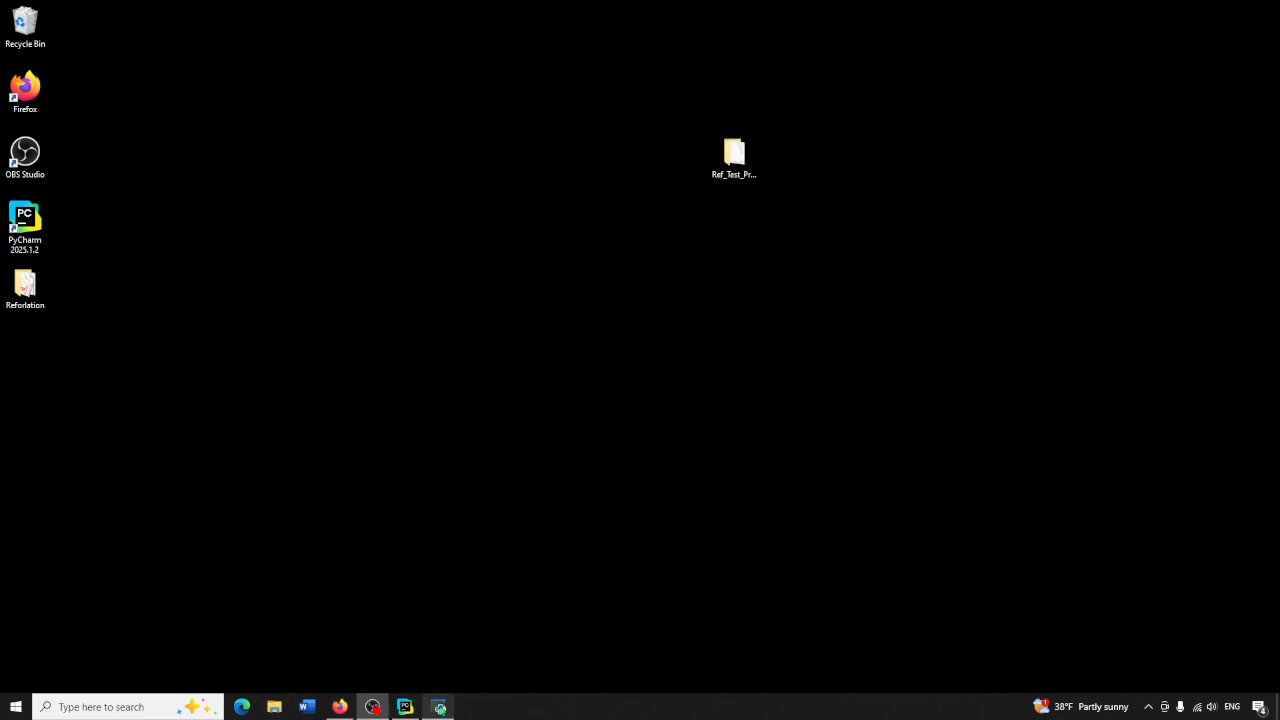
# Return to Reforlation and set the work directory to Voets_Best_Translation inside Transcription_WD
pyautogui.click(438, 707)
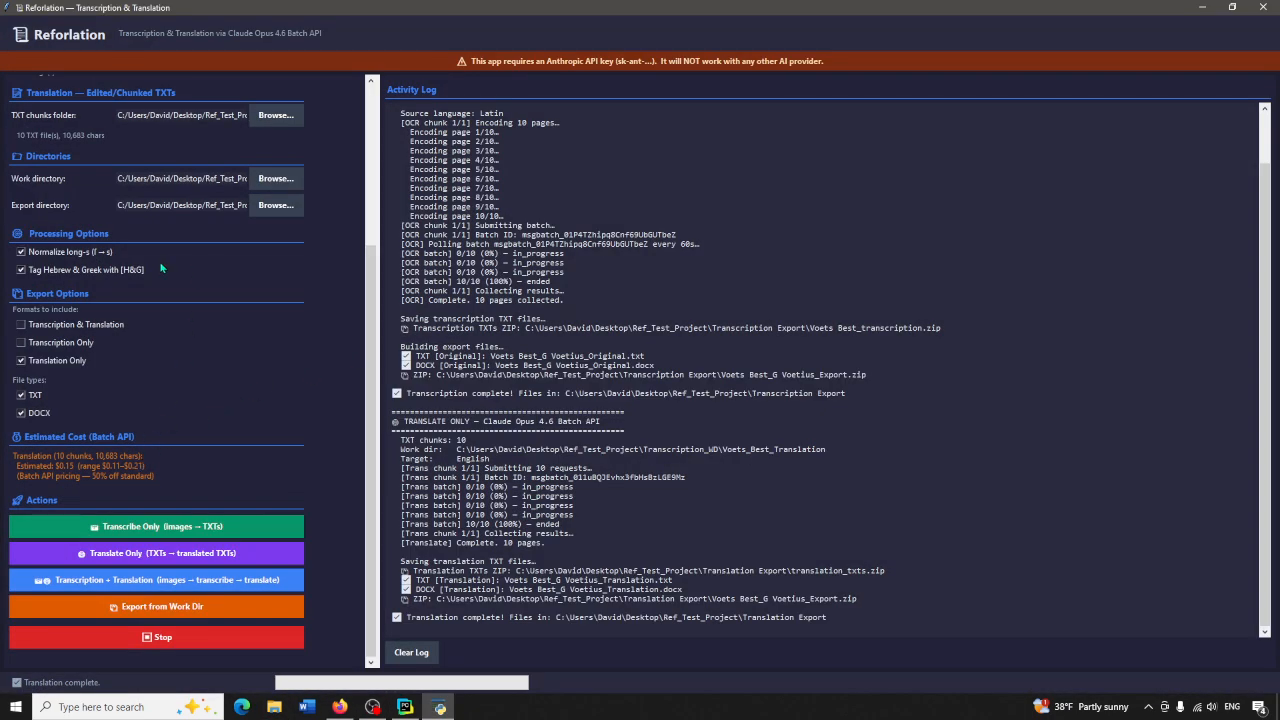
pyautogui.click(270, 182)
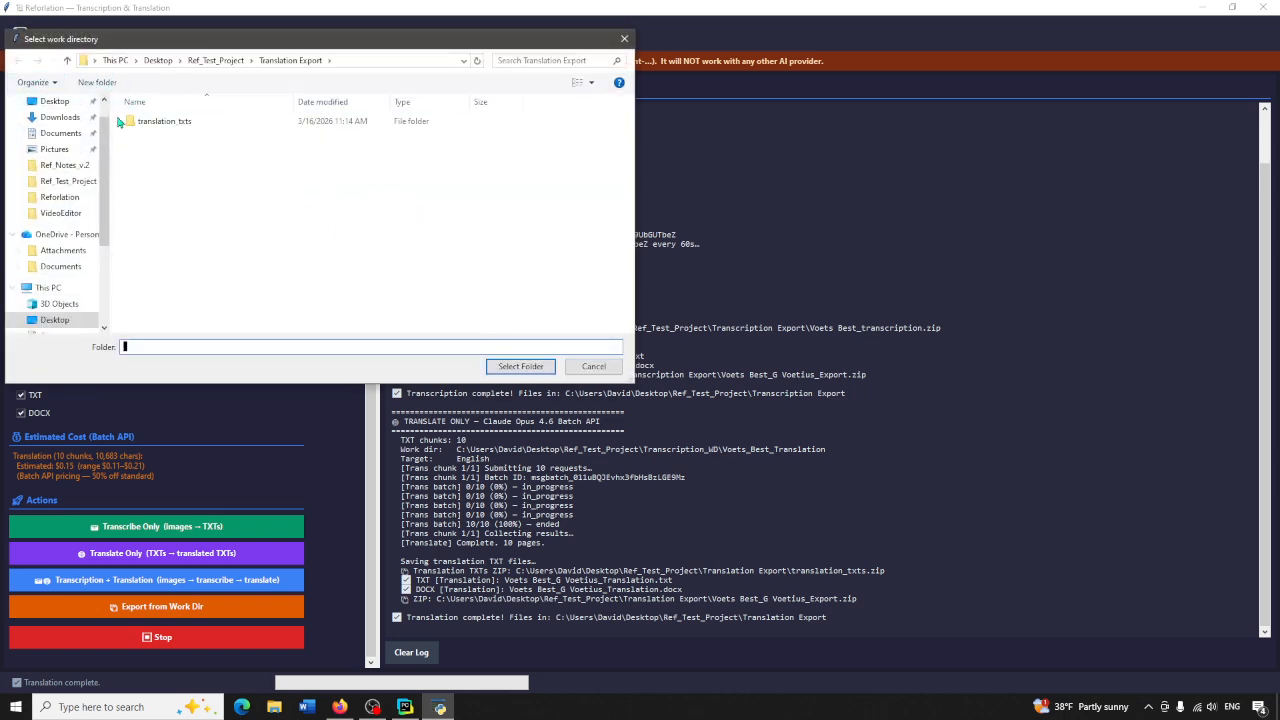
pyautogui.click(222, 61)
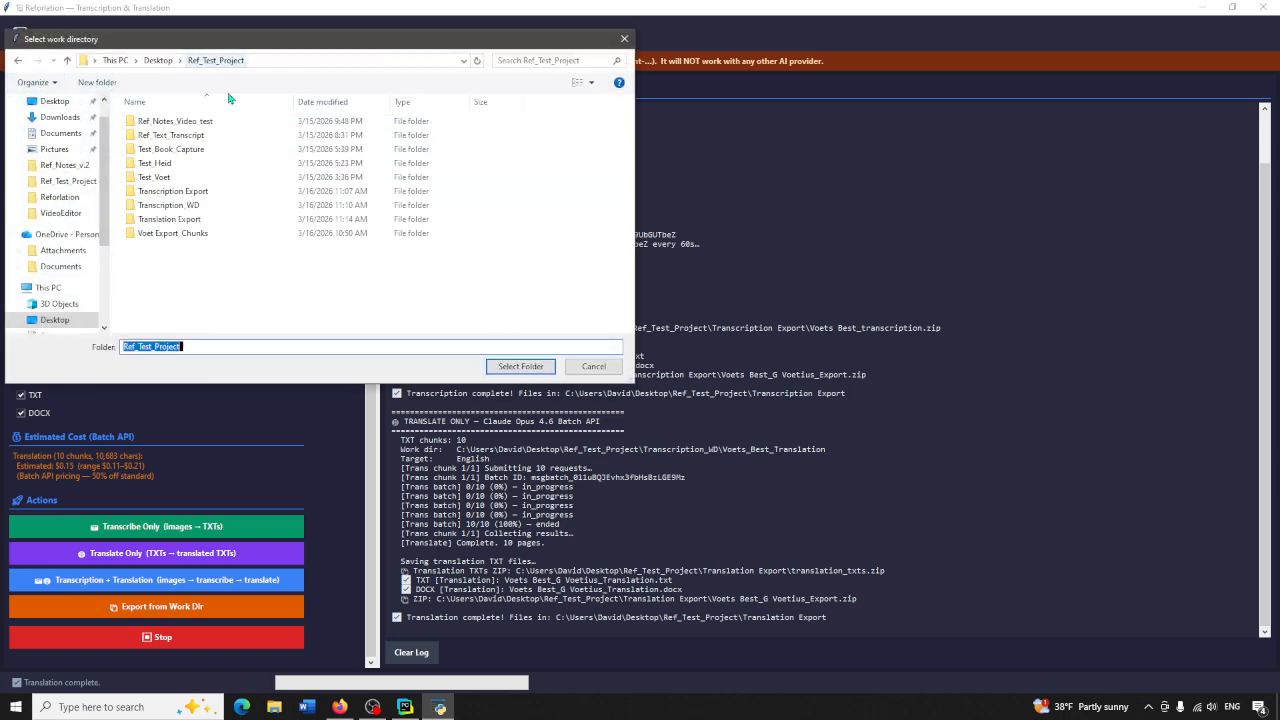
pyautogui.doubleClick(177, 205)
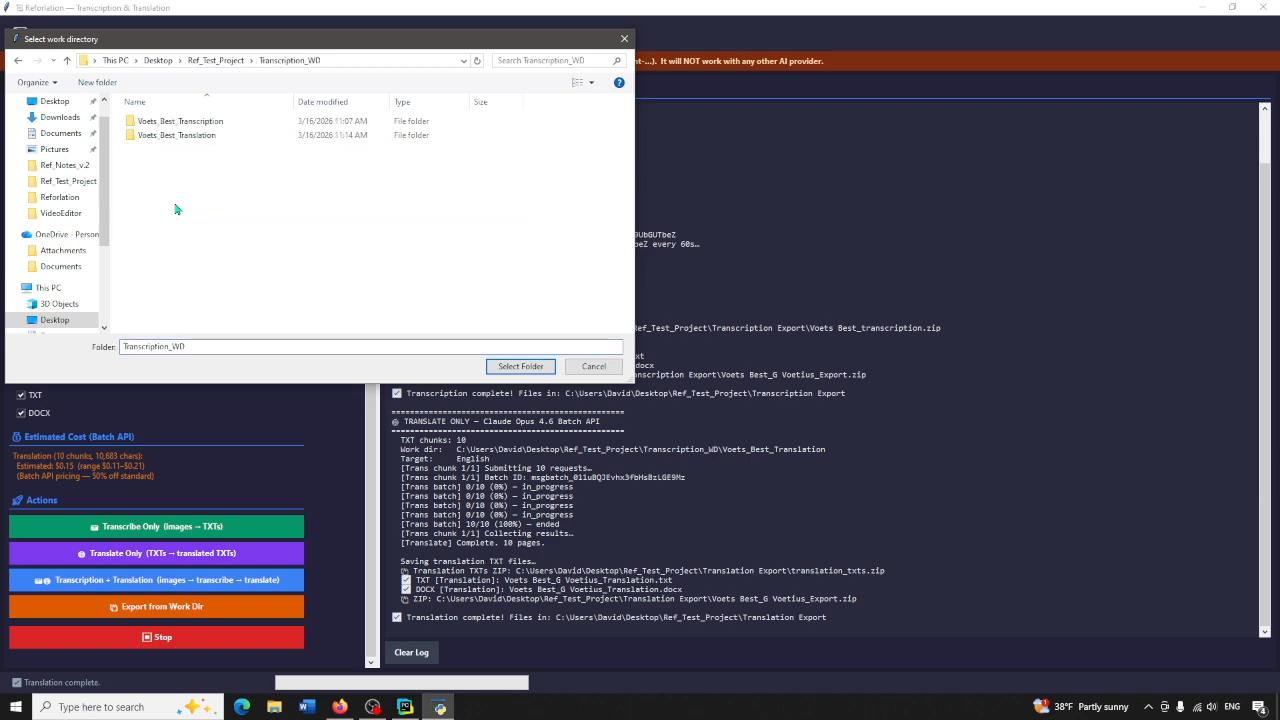
pyautogui.click(190, 137)
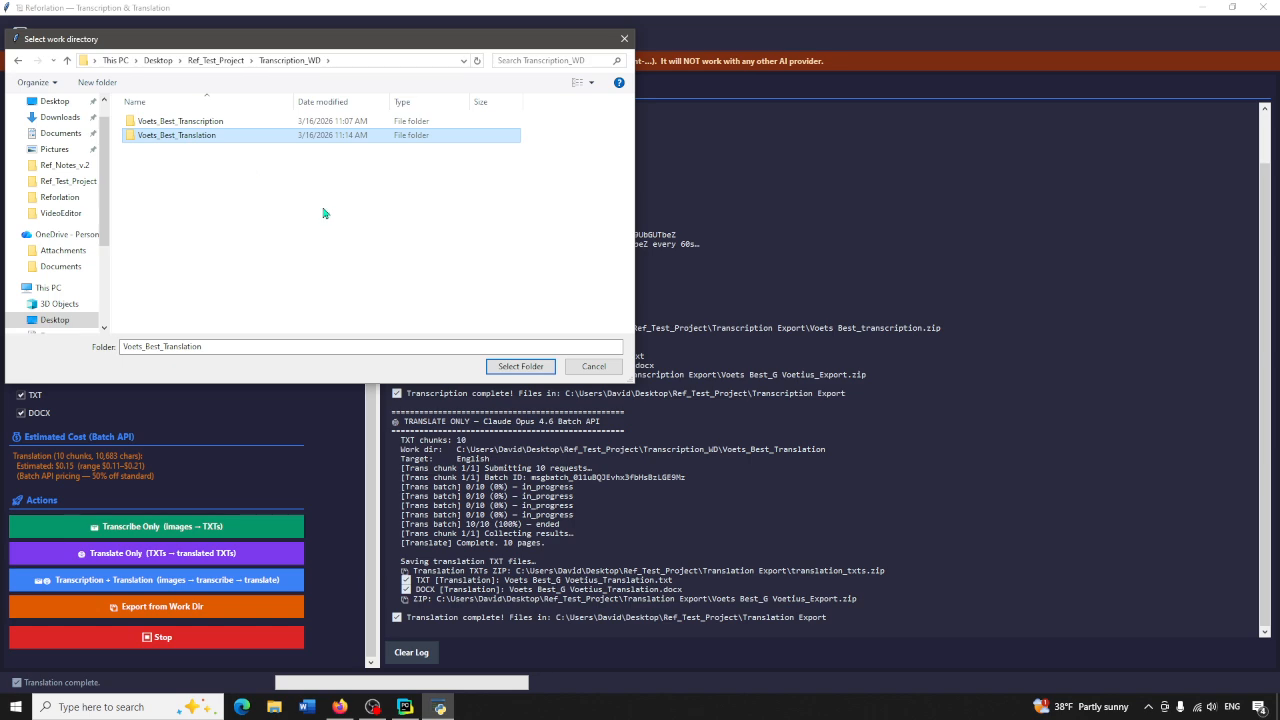
pyautogui.click(518, 367)
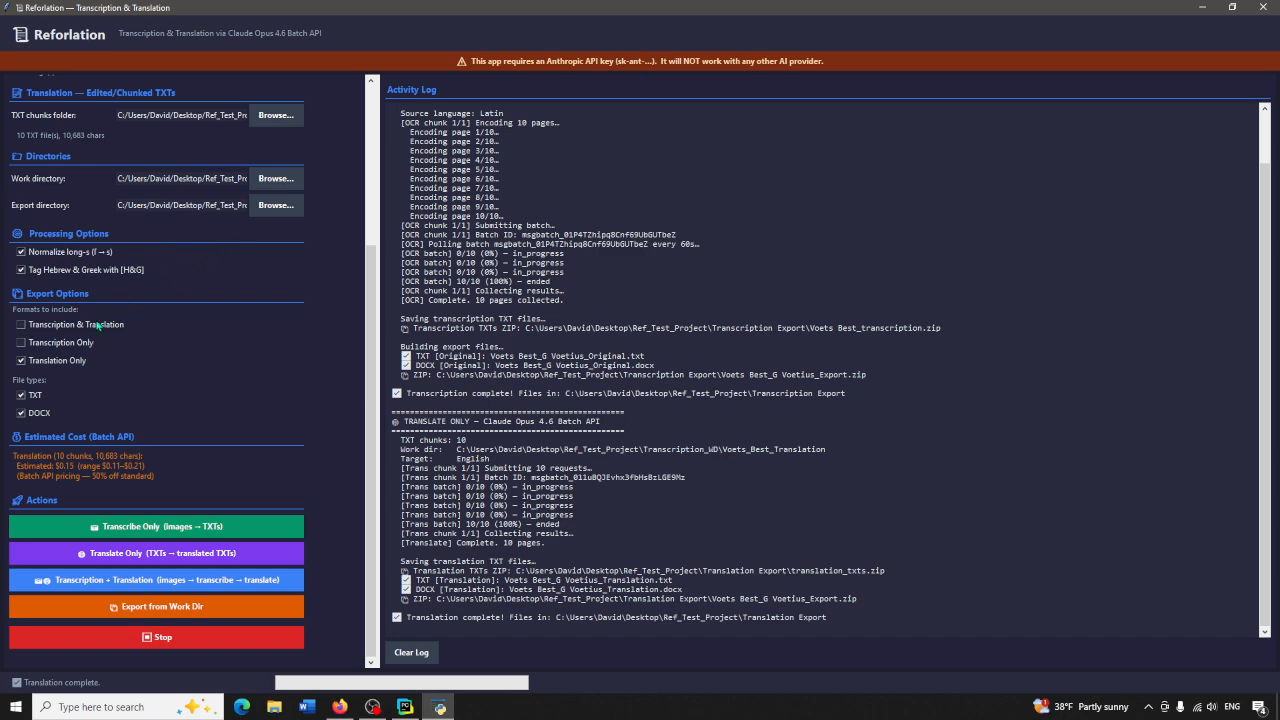
# Include the Transcription & Translation format in the export and exclude Translation Only
pyautogui.click(20, 325)
pyautogui.click(21, 361)
# Create a folder named Bilingual_Doc inside Ref_Test_Project and set it as the export directory
pyautogui.click(267, 212)
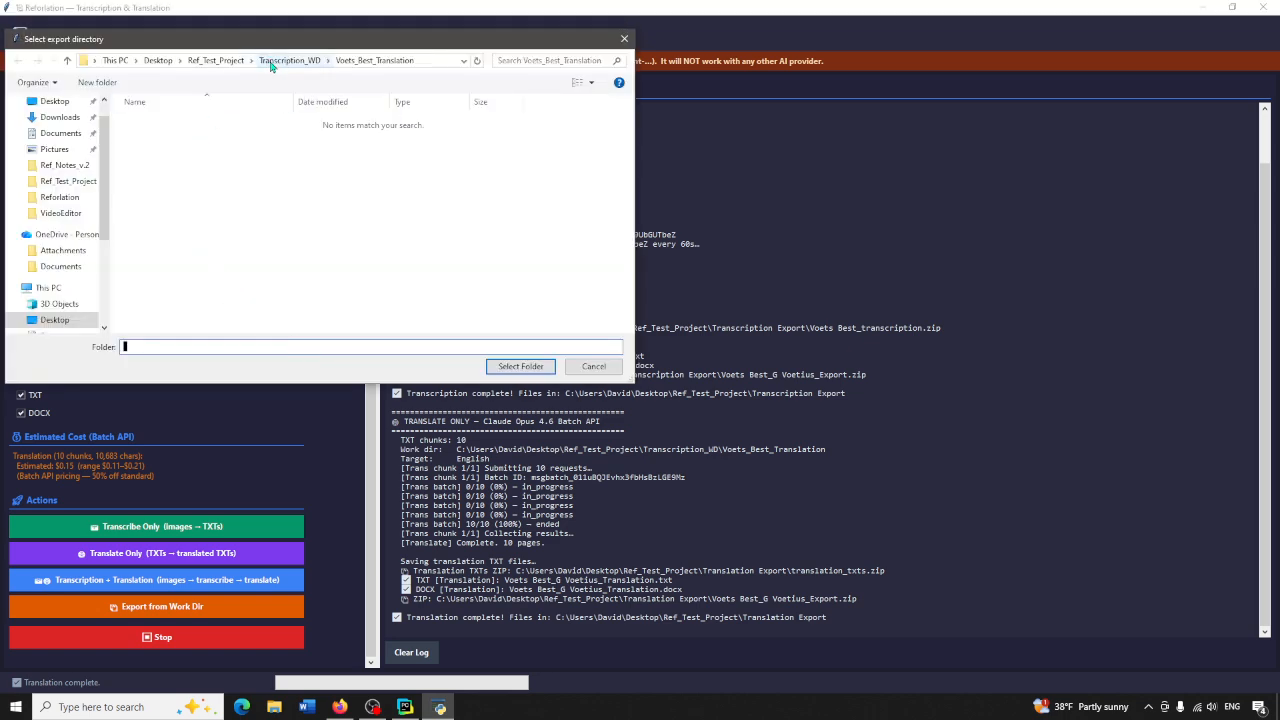
pyautogui.click(229, 64)
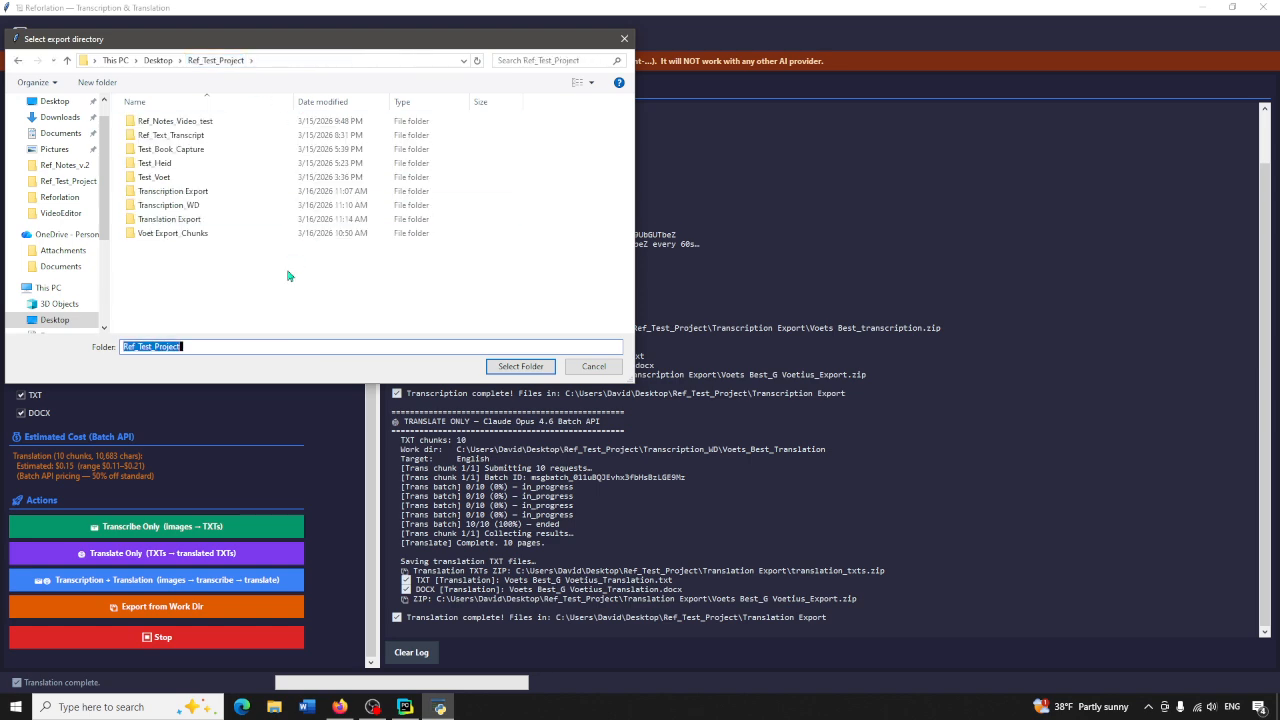
pyautogui.click(97, 82)
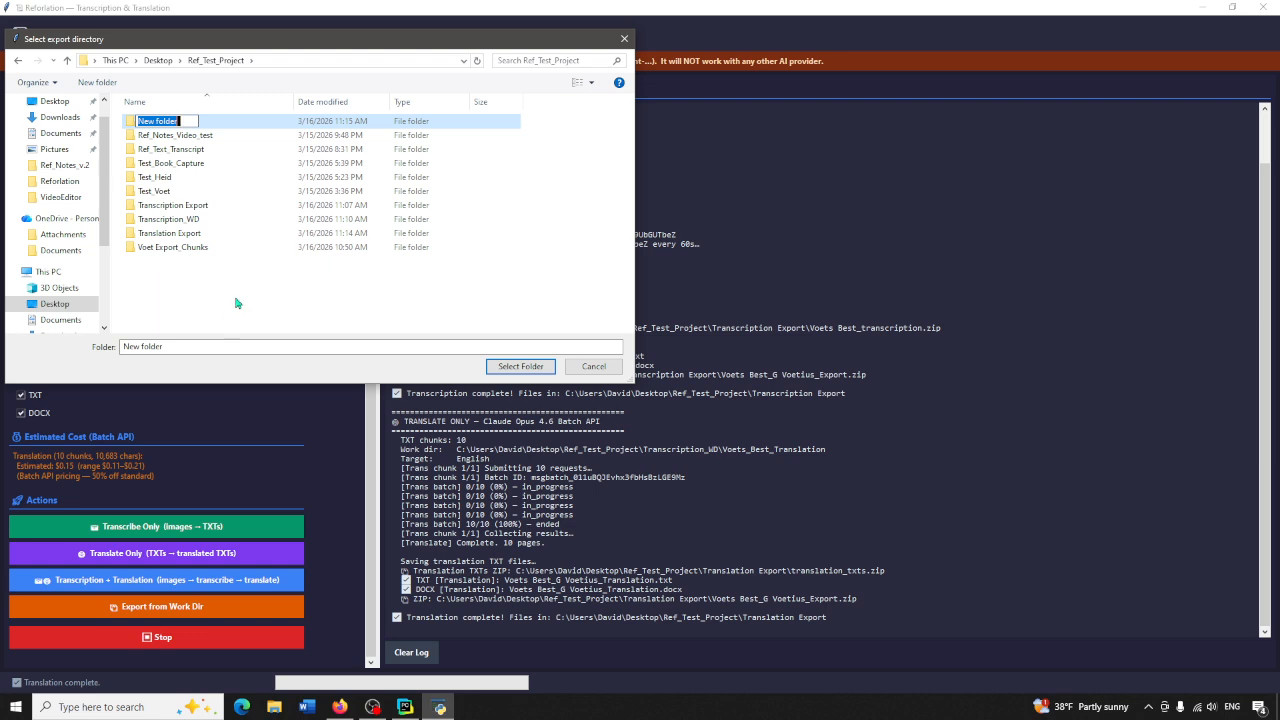
pyautogui.write('Bil')
pyautogui.write('inus')
pyautogui.press('BackSpace')
pyautogui.press('BackSpace')
pyautogui.write('gual_Doc')
pyautogui.press('Return')
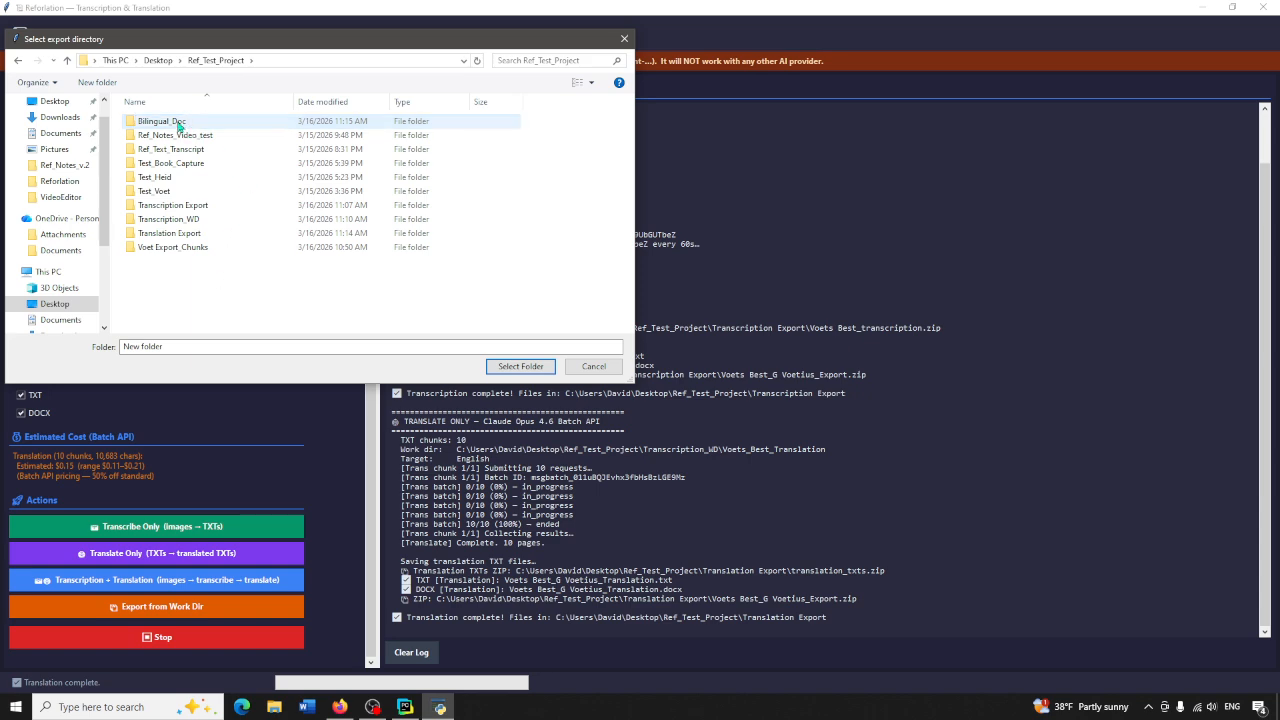
pyautogui.doubleClick(180, 123)
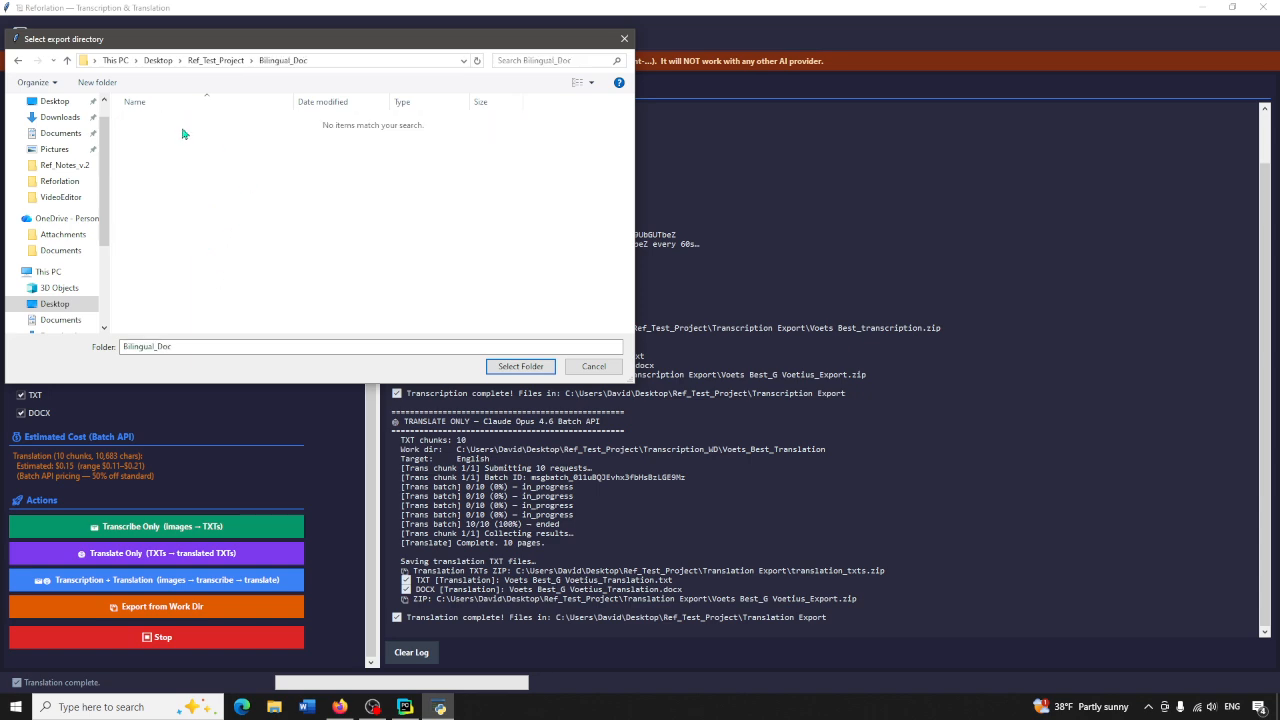
pyautogui.click(520, 366)
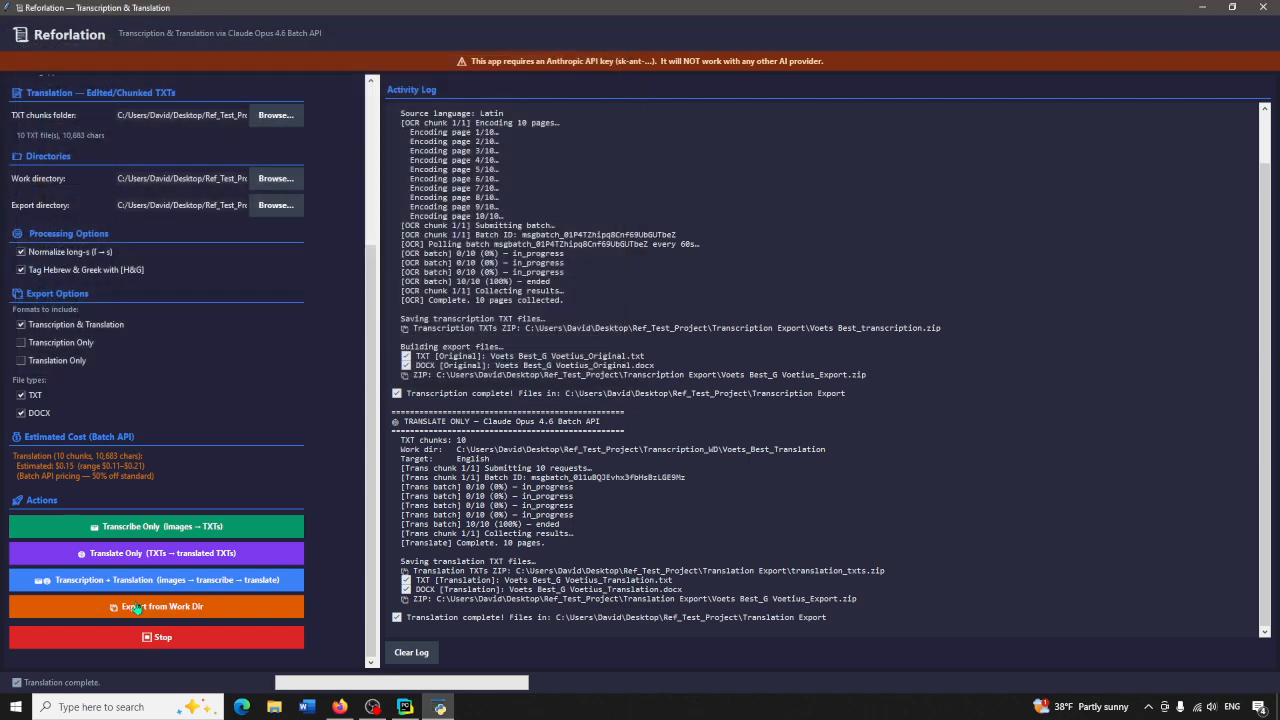
# Export the bilingual files from the work directory and dismiss the completion message
pyautogui.click(130, 607)
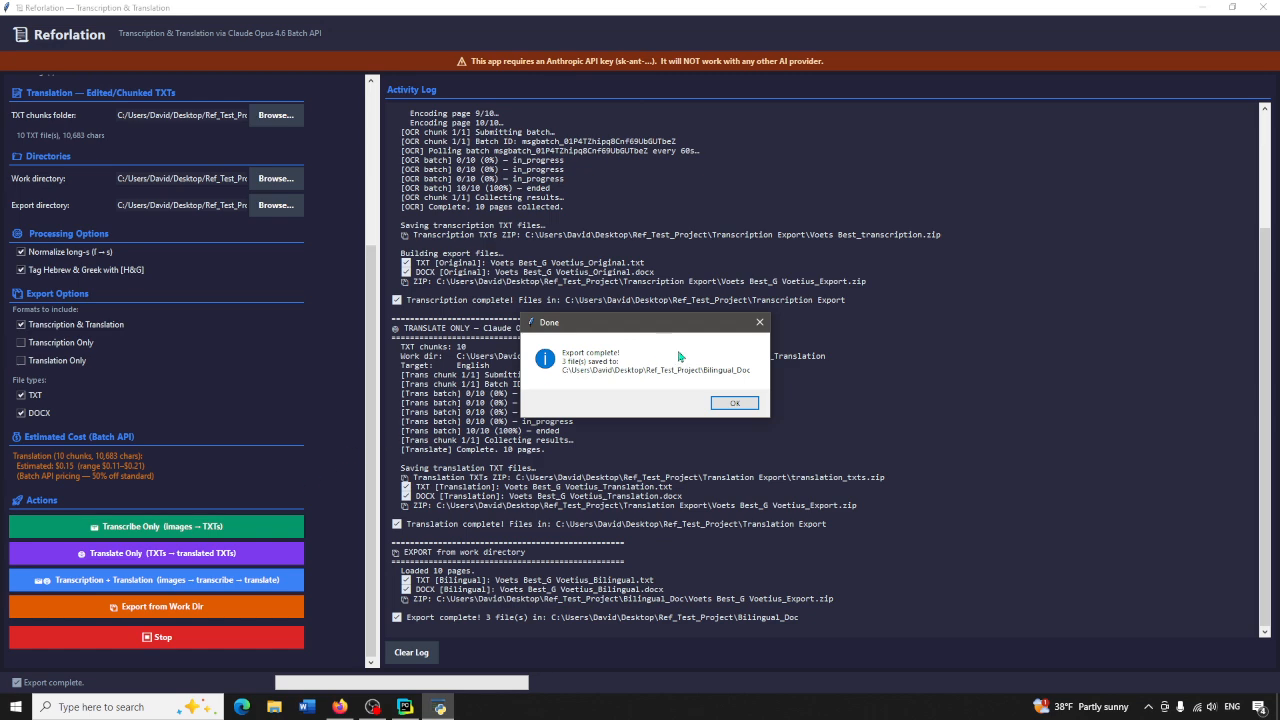
pyautogui.click(734, 403)
# Minimize Reforlation and open Voets Best_G Voetius_Bilingual.txt from the Bilingual_Doc folder in Ref_Test_Project
pyautogui.click(1196, 11)
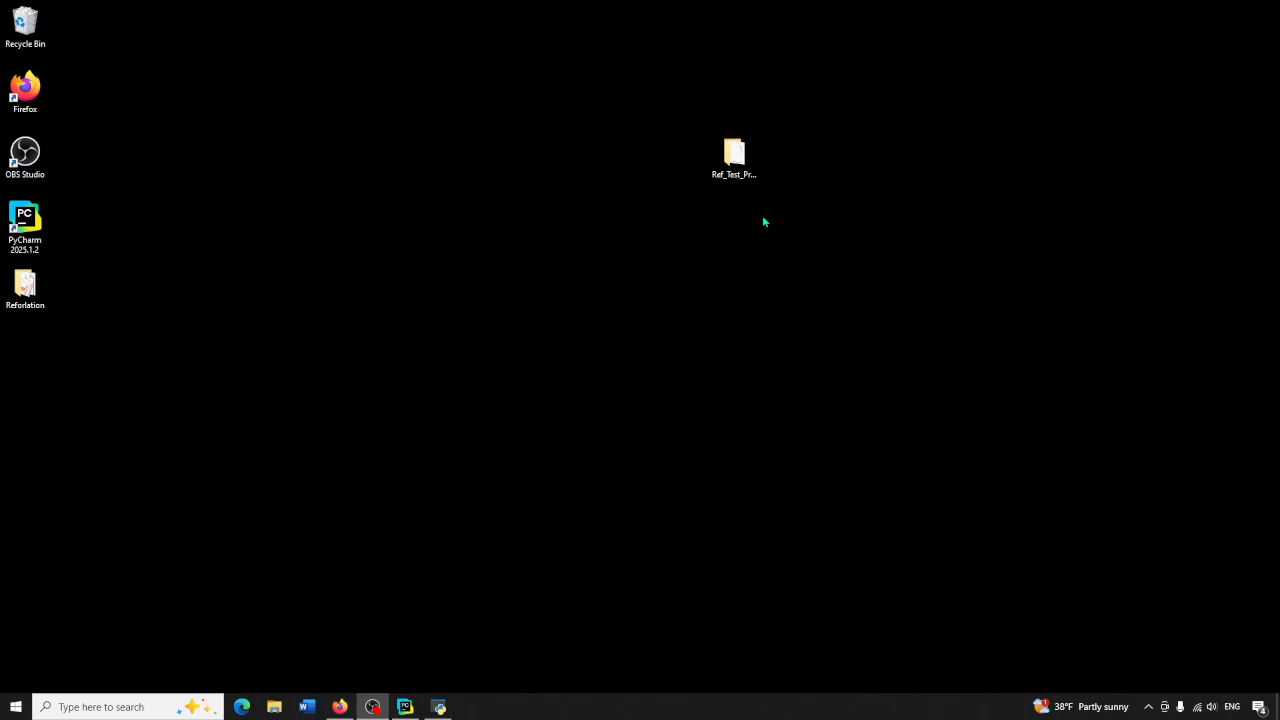
pyautogui.doubleClick(745, 172)
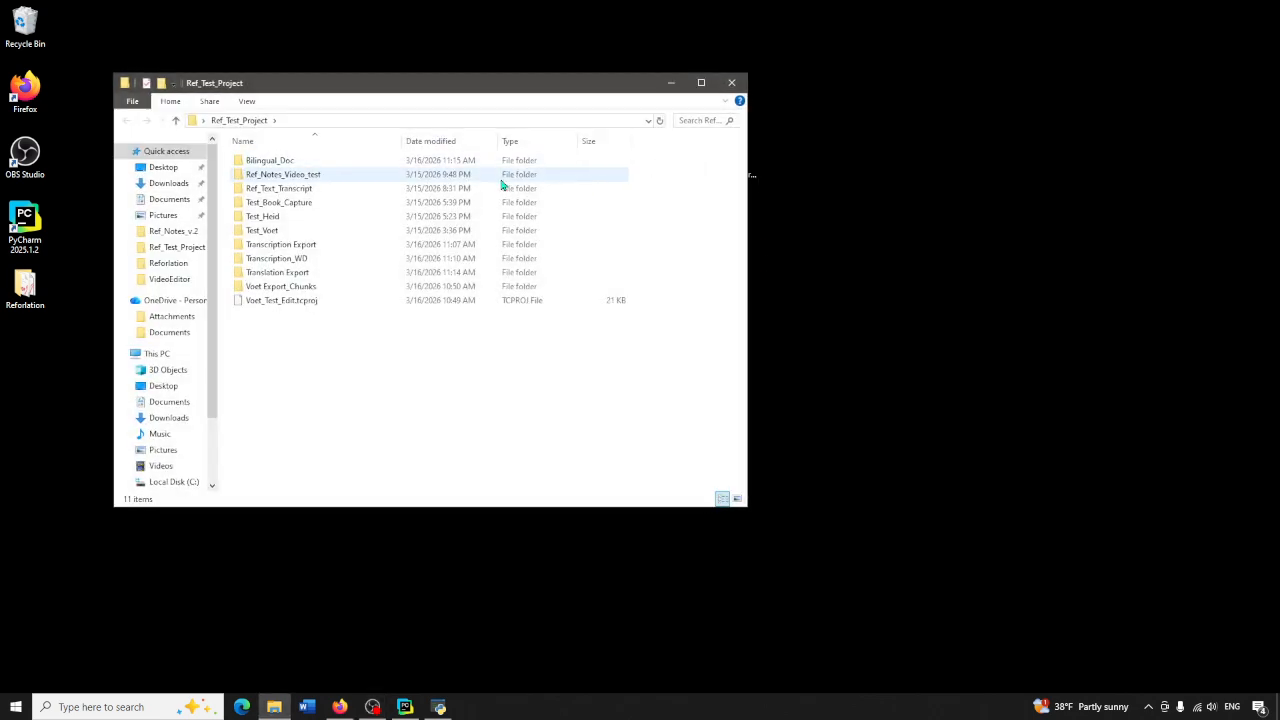
pyautogui.doubleClick(265, 161)
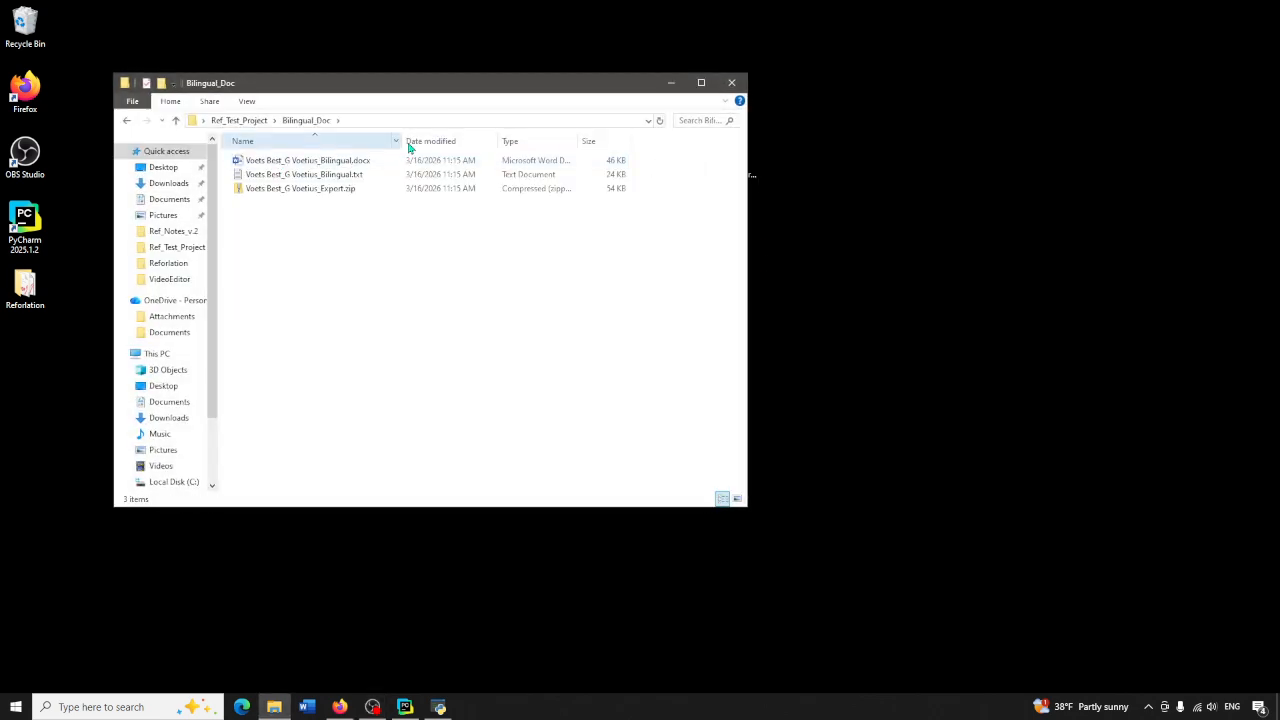
pyautogui.doubleClick(306, 174)
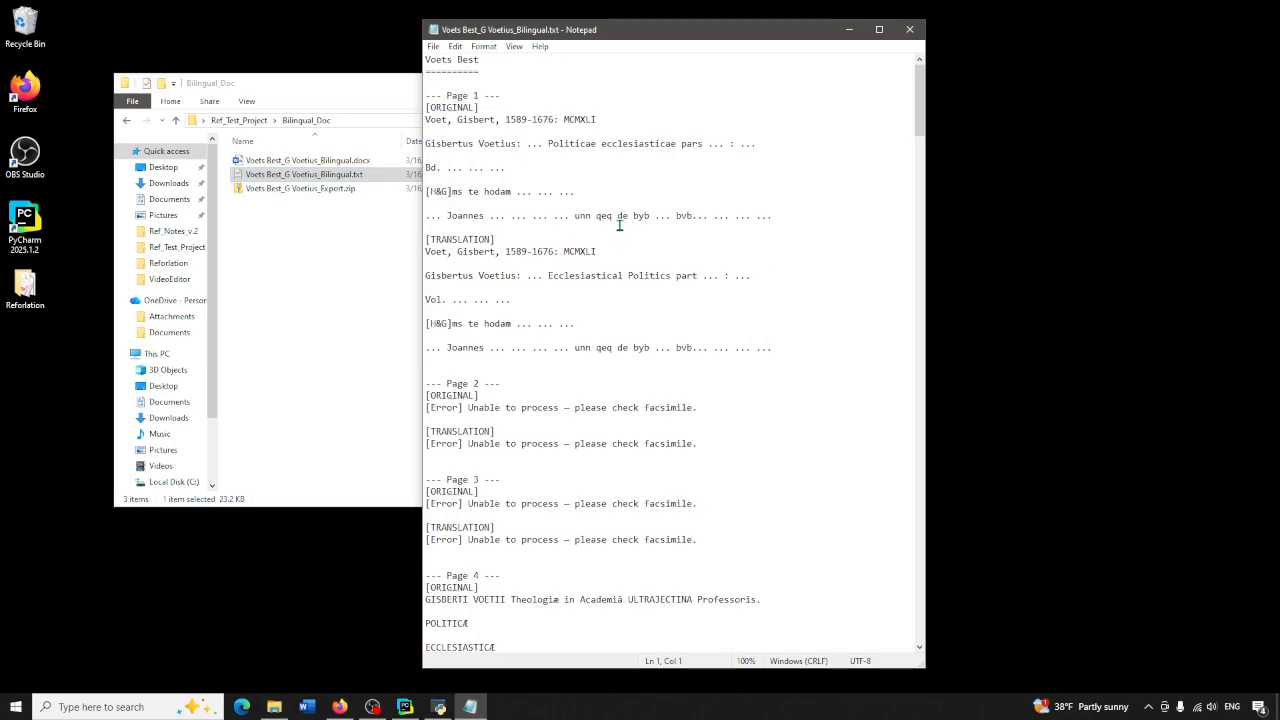
# Examine the paired original and translation sections of the bilingual text file from page 1 to page 8, and close the file
pyautogui.scroll(-3, 571, 234)
pyautogui.scroll(-13, 571, 234)
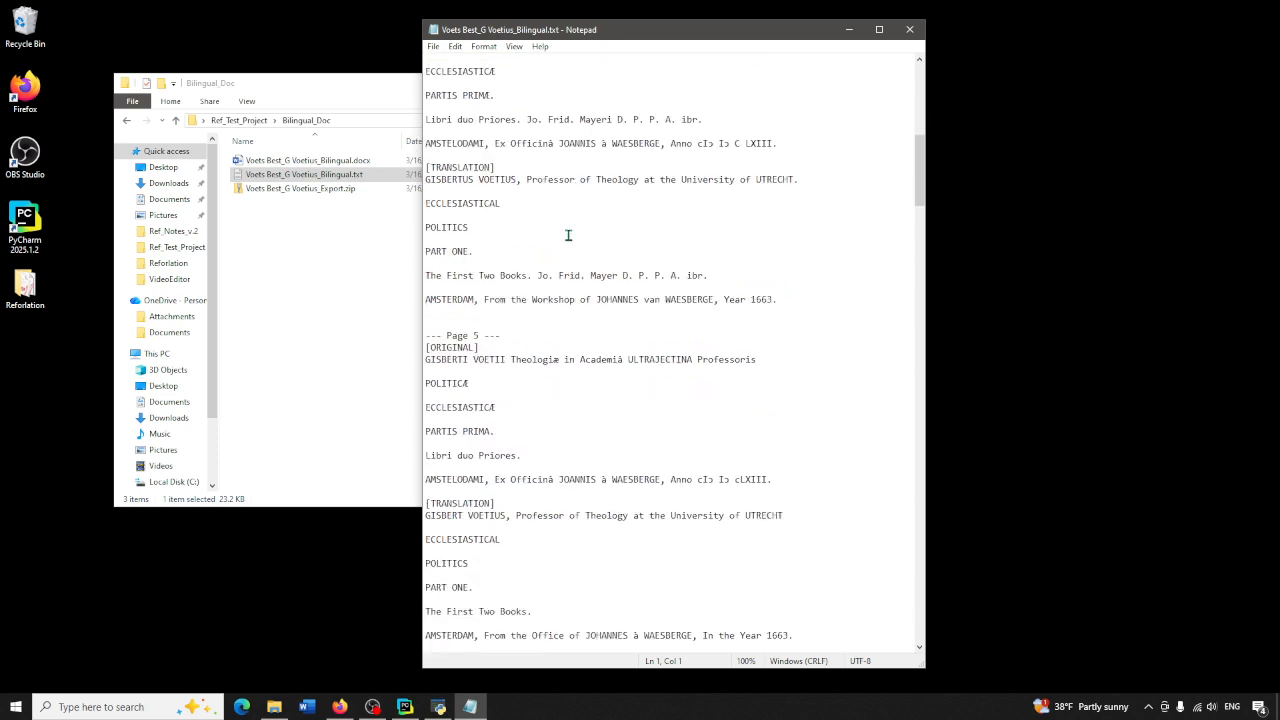
pyautogui.scroll(-4, 568, 235)
pyautogui.scroll(-9, 568, 234)
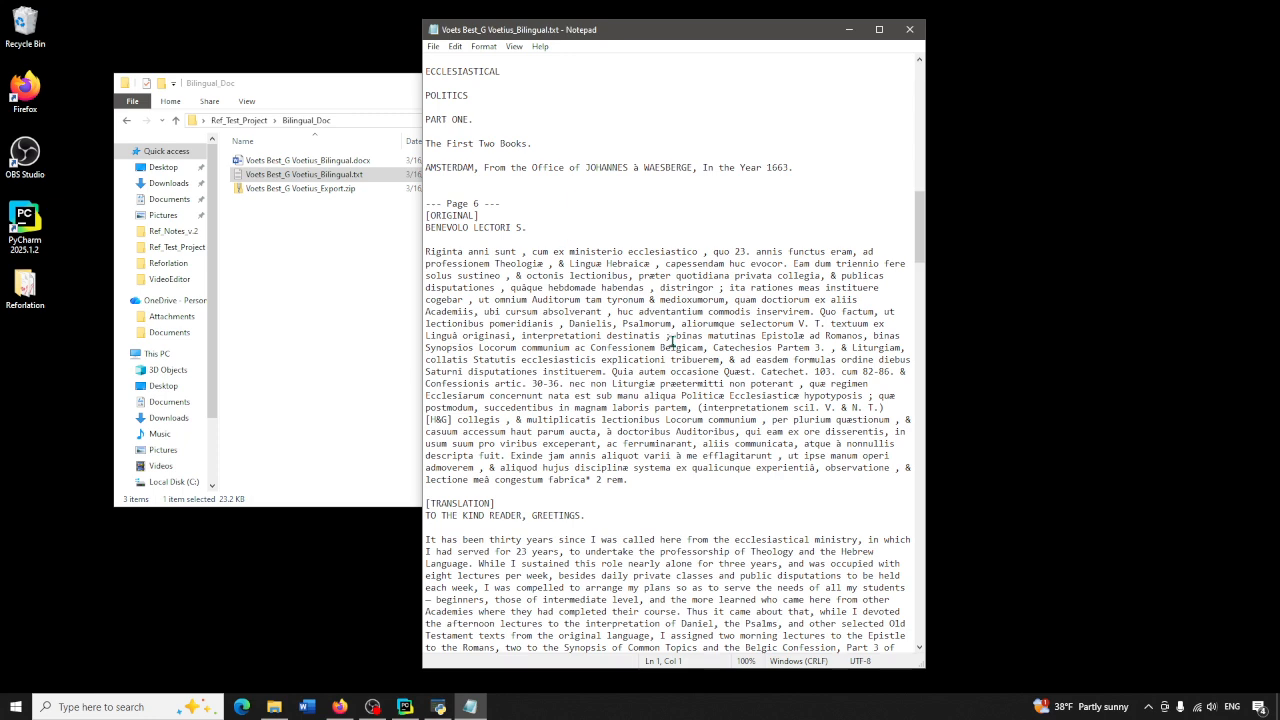
pyautogui.scroll(16, 510, 275)
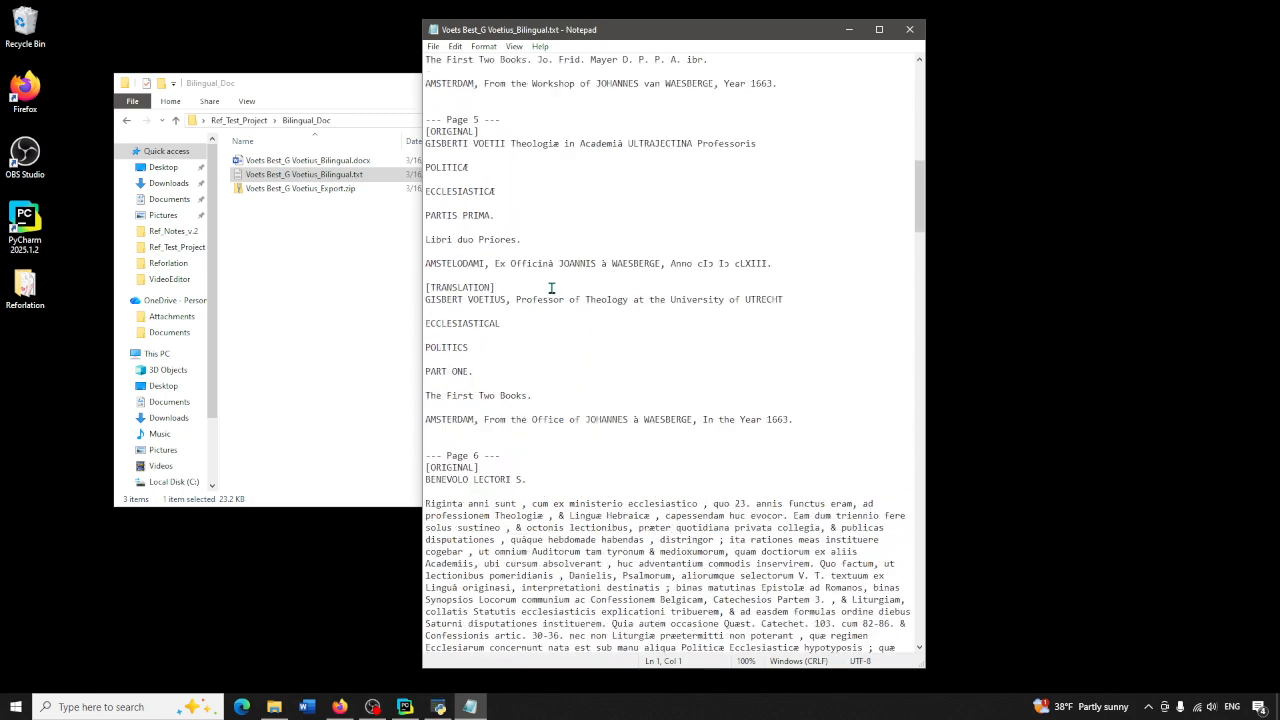
pyautogui.scroll(13, 551, 288)
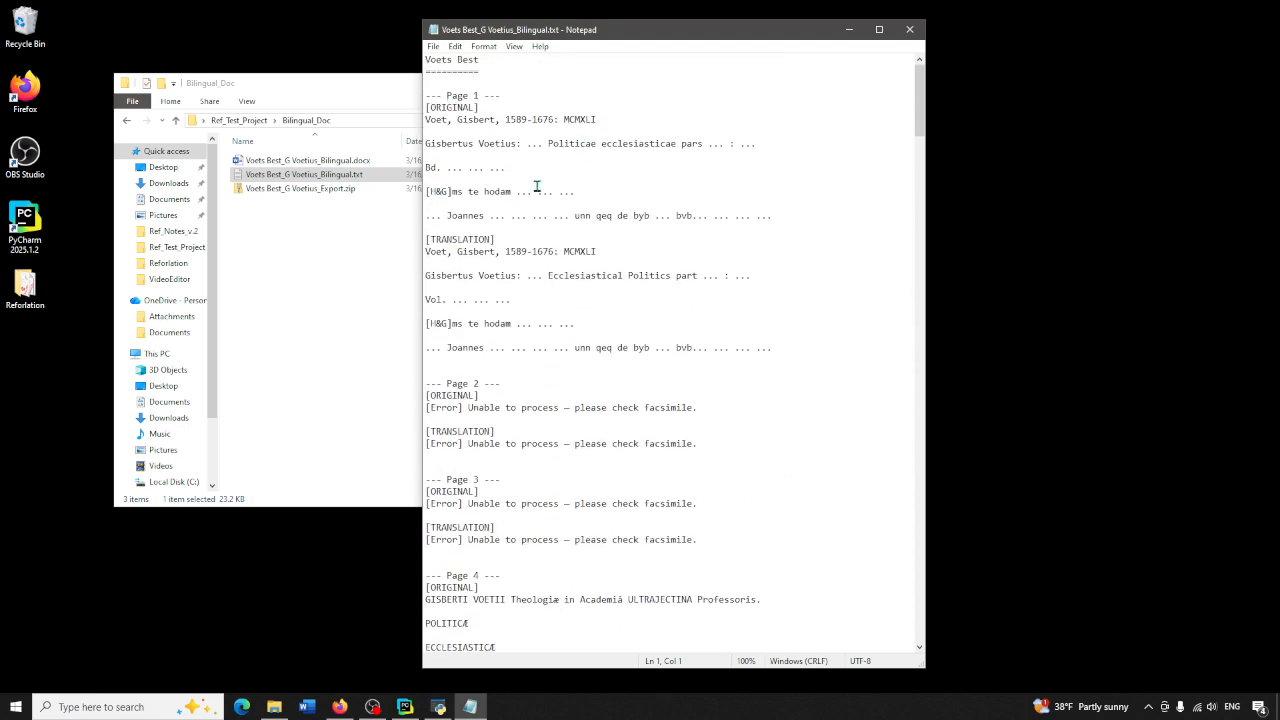
pyautogui.scroll(-6, 565, 458)
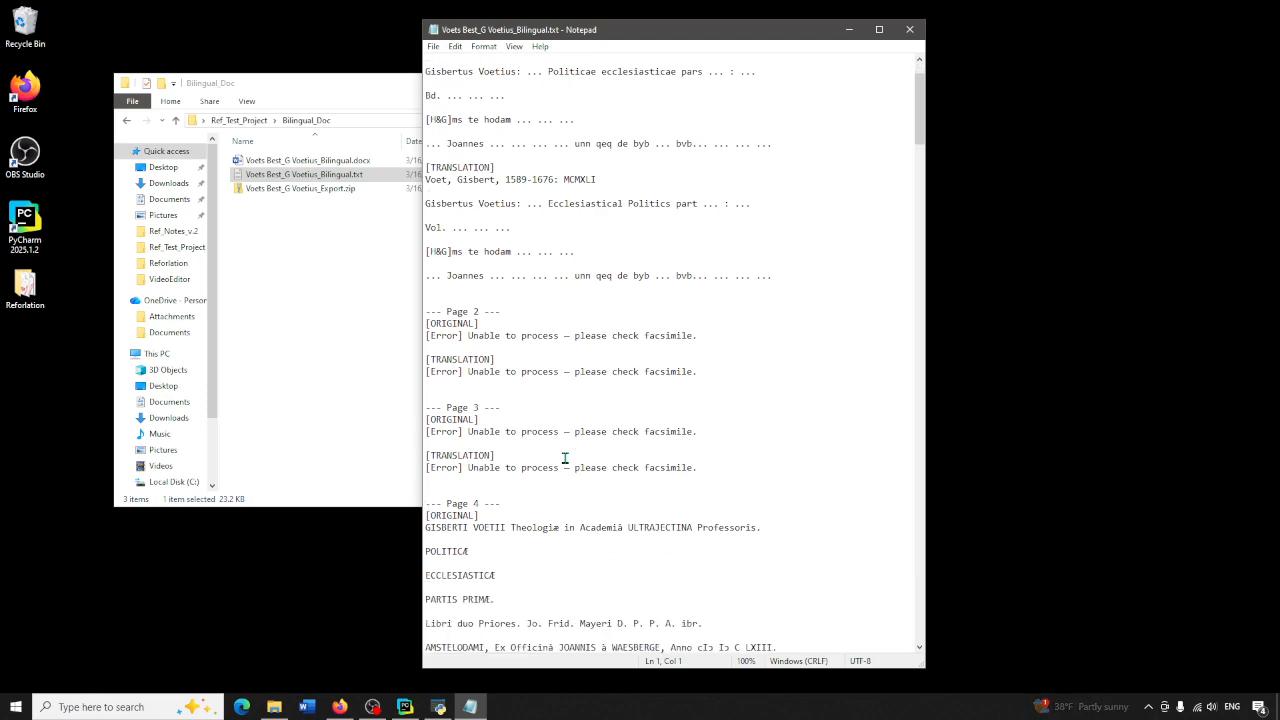
pyautogui.scroll(-2, 565, 458)
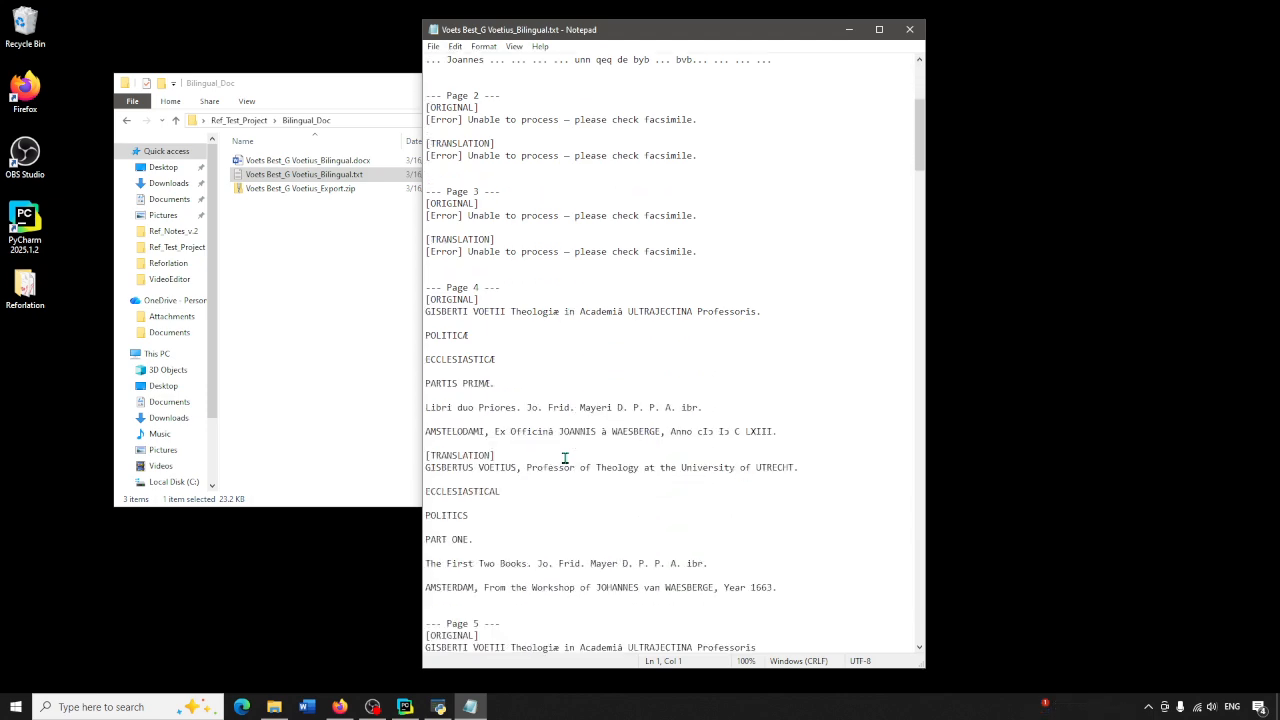
pyautogui.scroll(8, 543, 294)
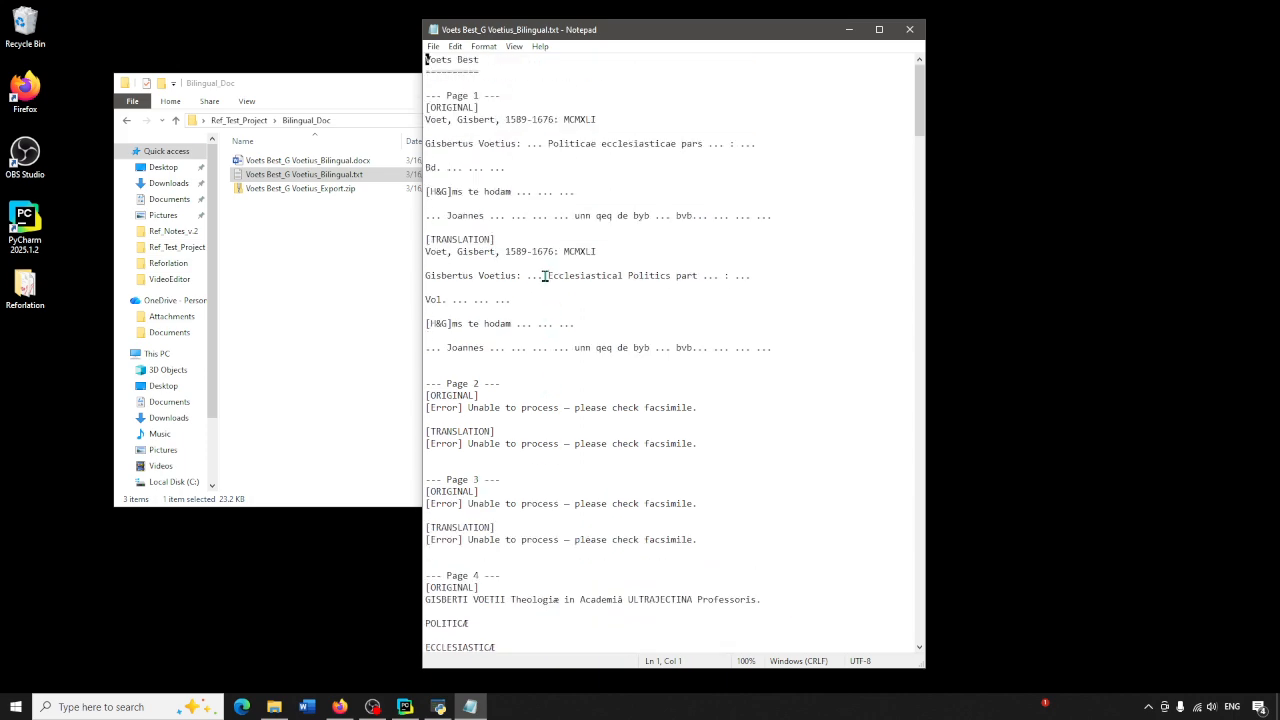
pyautogui.scroll(-4, 568, 407)
pyautogui.scroll(-20, 568, 407)
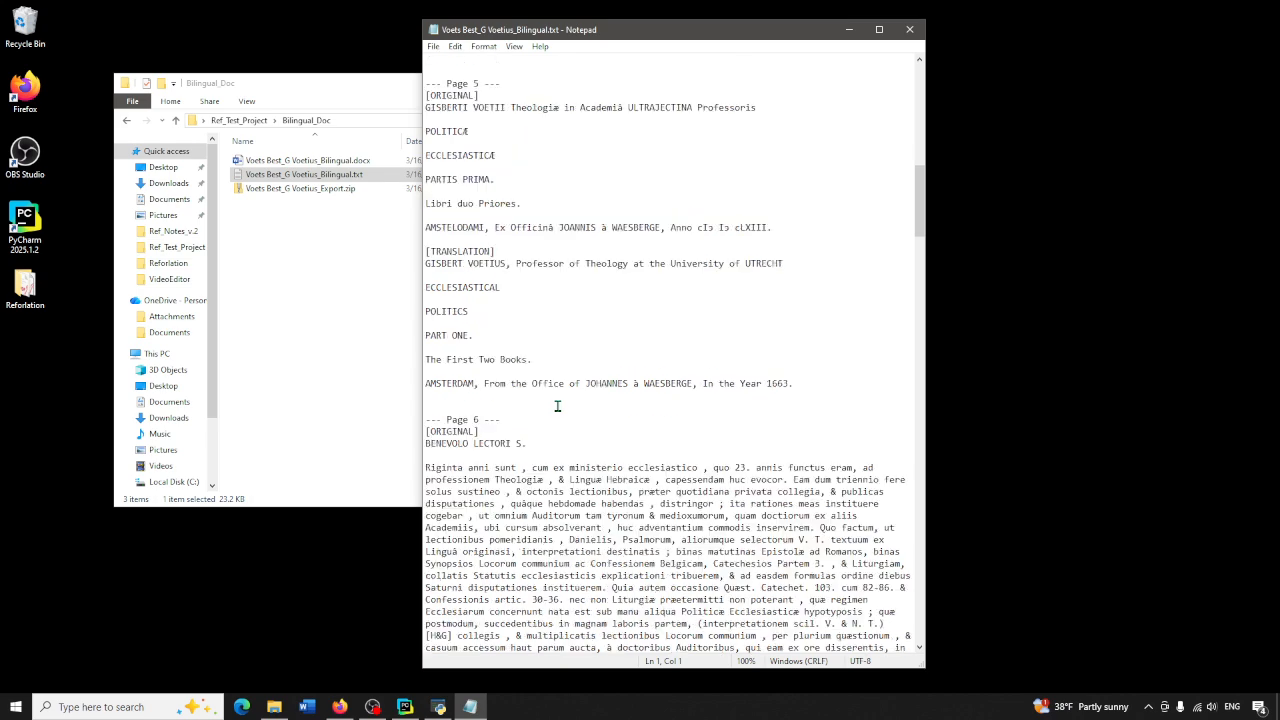
pyautogui.scroll(-1, 554, 398)
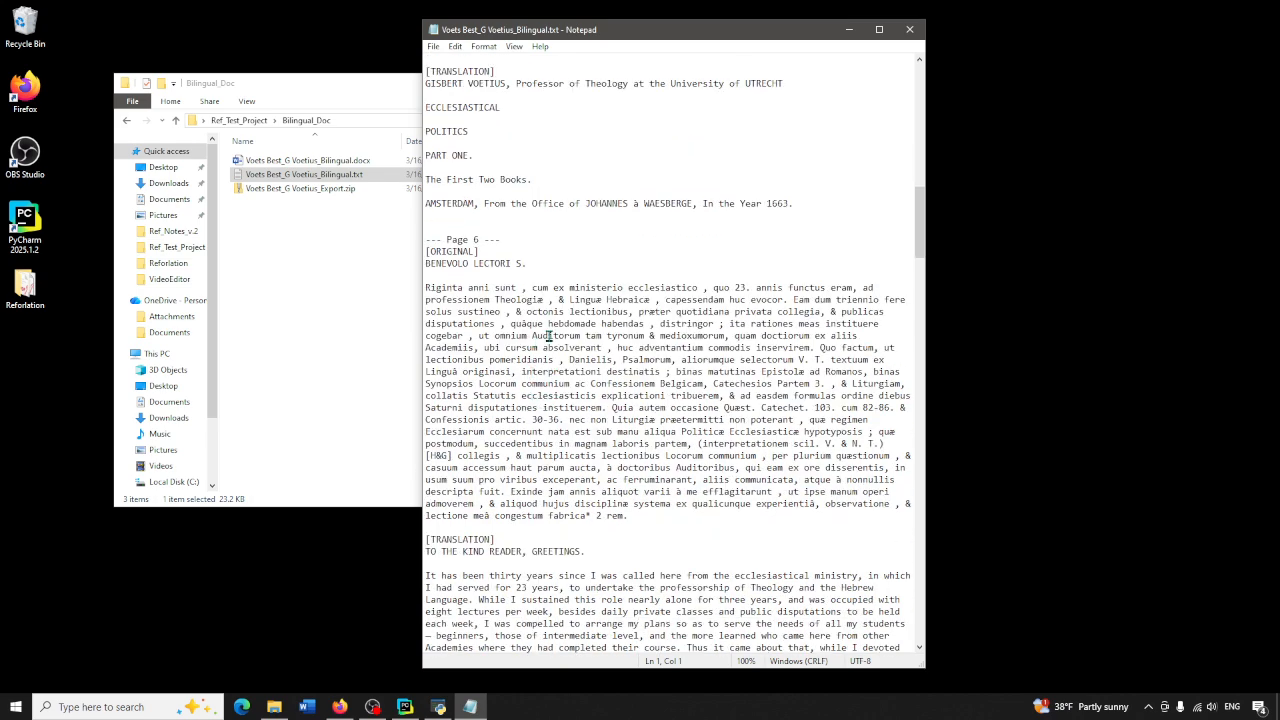
pyautogui.scroll(-8, 545, 337)
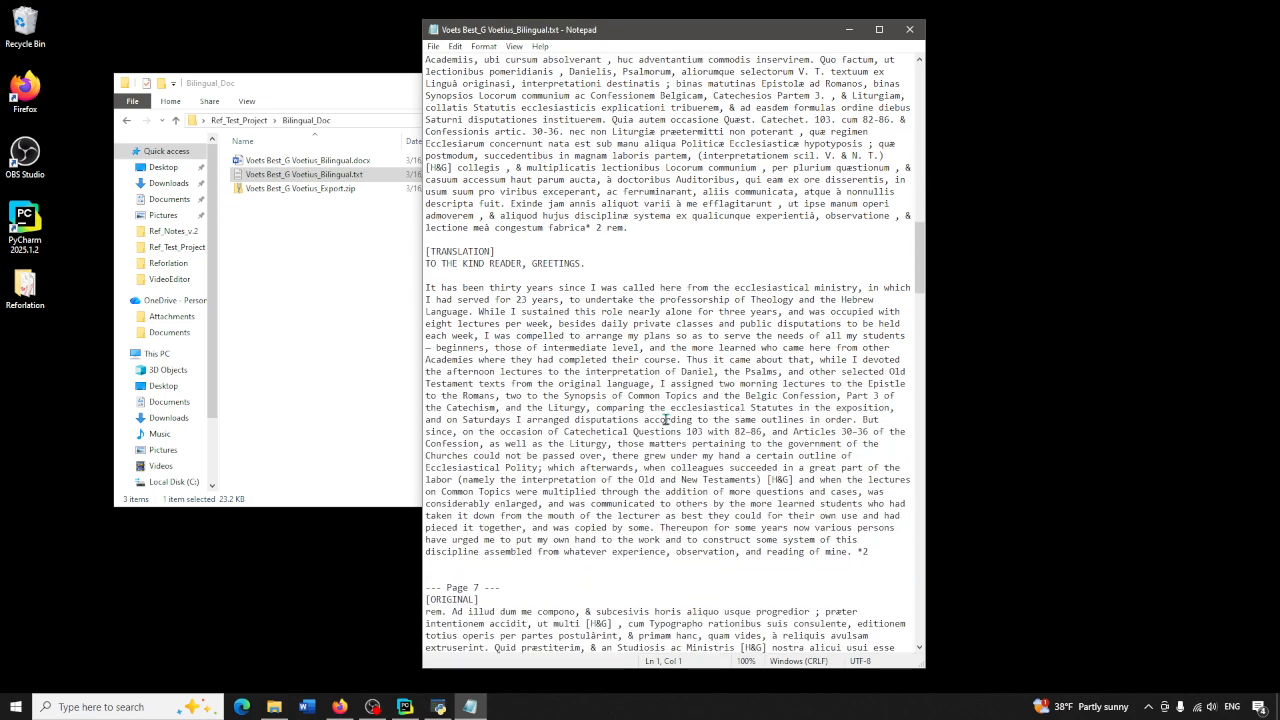
pyautogui.scroll(-12, 660, 408)
pyautogui.scroll(-9, 603, 378)
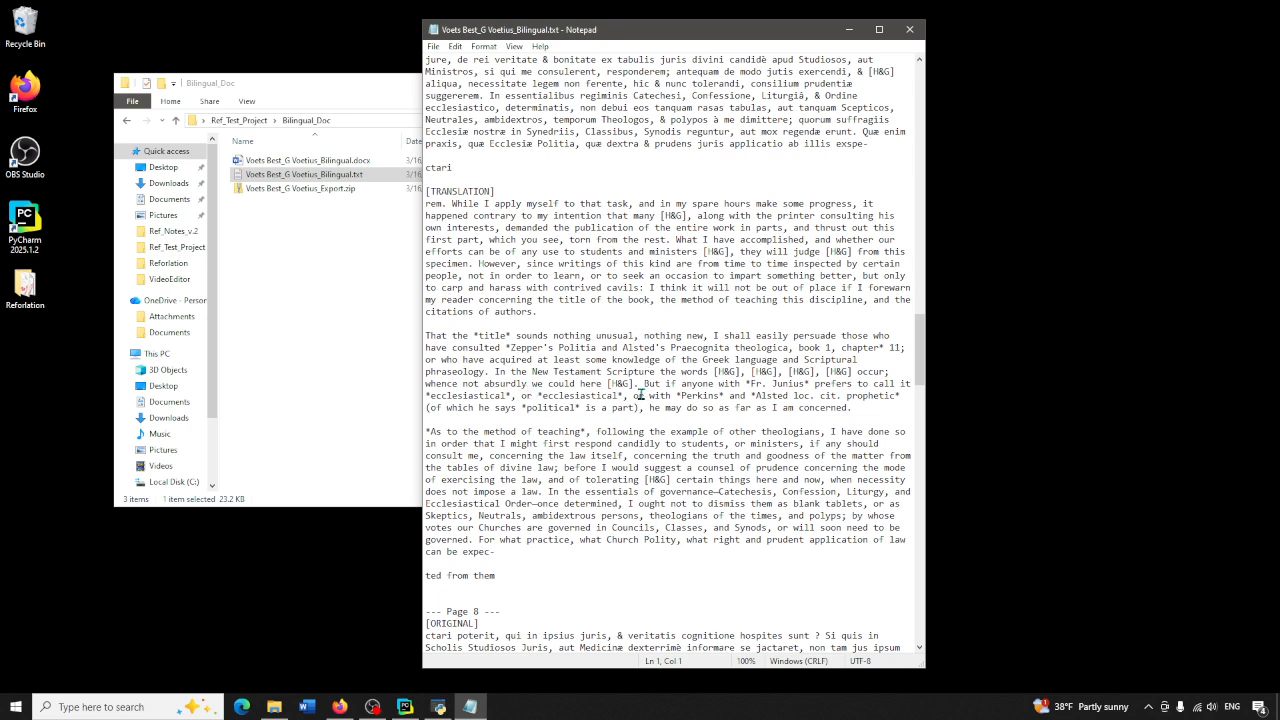
pyautogui.click(908, 30)
# Open Voets Best_G Voetius_Bilingual.docx in Word and maximize its window
pyautogui.click(314, 162)
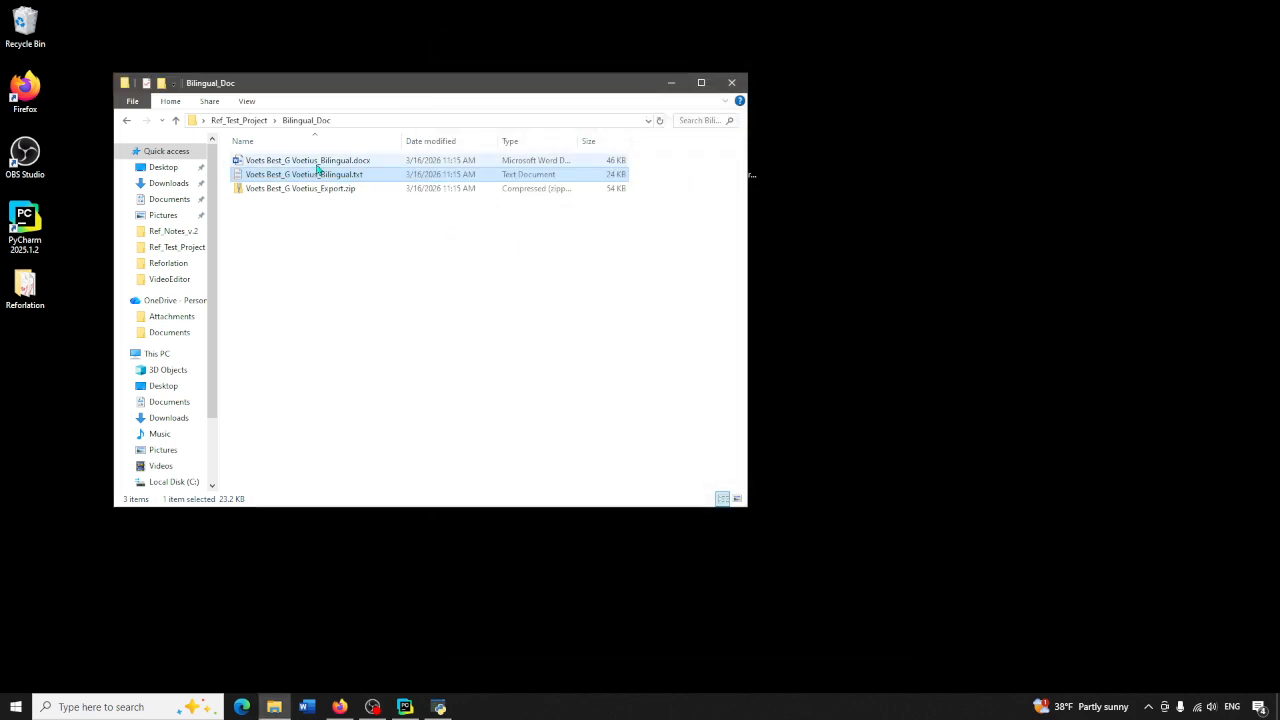
pyautogui.doubleClick(316, 167)
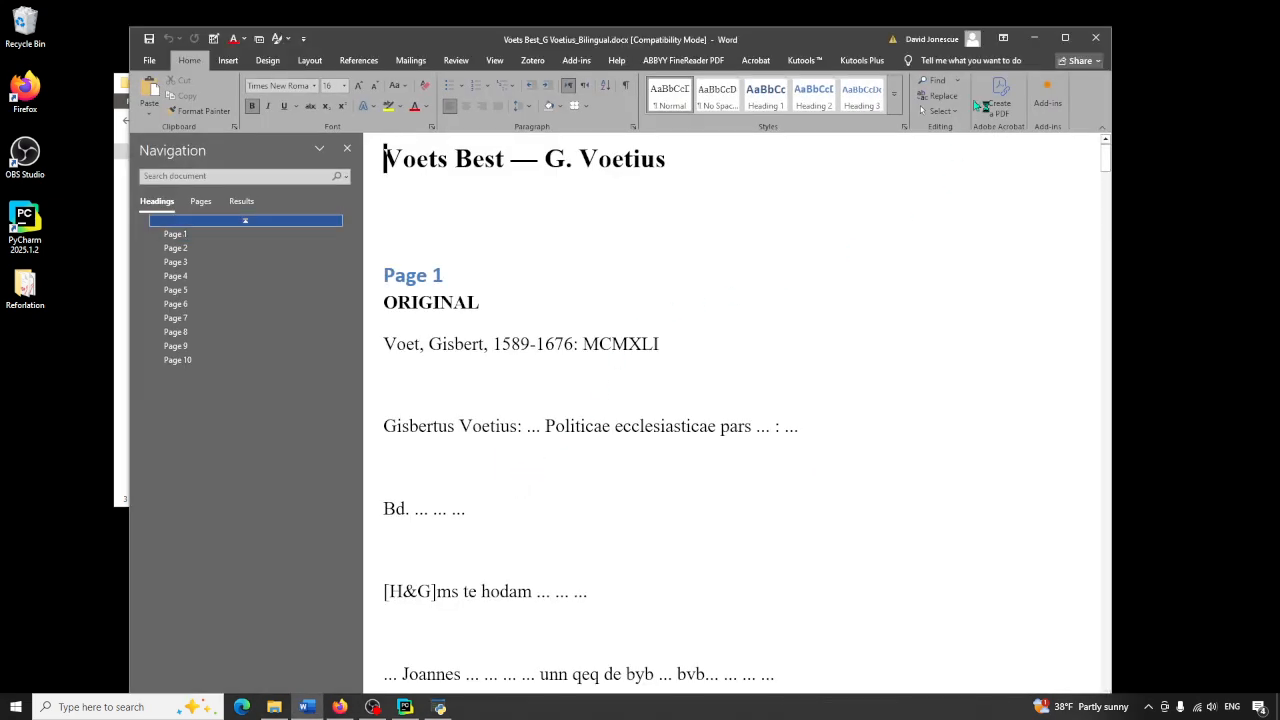
pyautogui.click(1065, 38)
# Examine the original and translation sections, page headings and italic formatting of the bilingual Word document through page 10
pyautogui.scroll(-15, 555, 283)
pyautogui.scroll(-15, 459, 356)
pyautogui.scroll(-8, 459, 356)
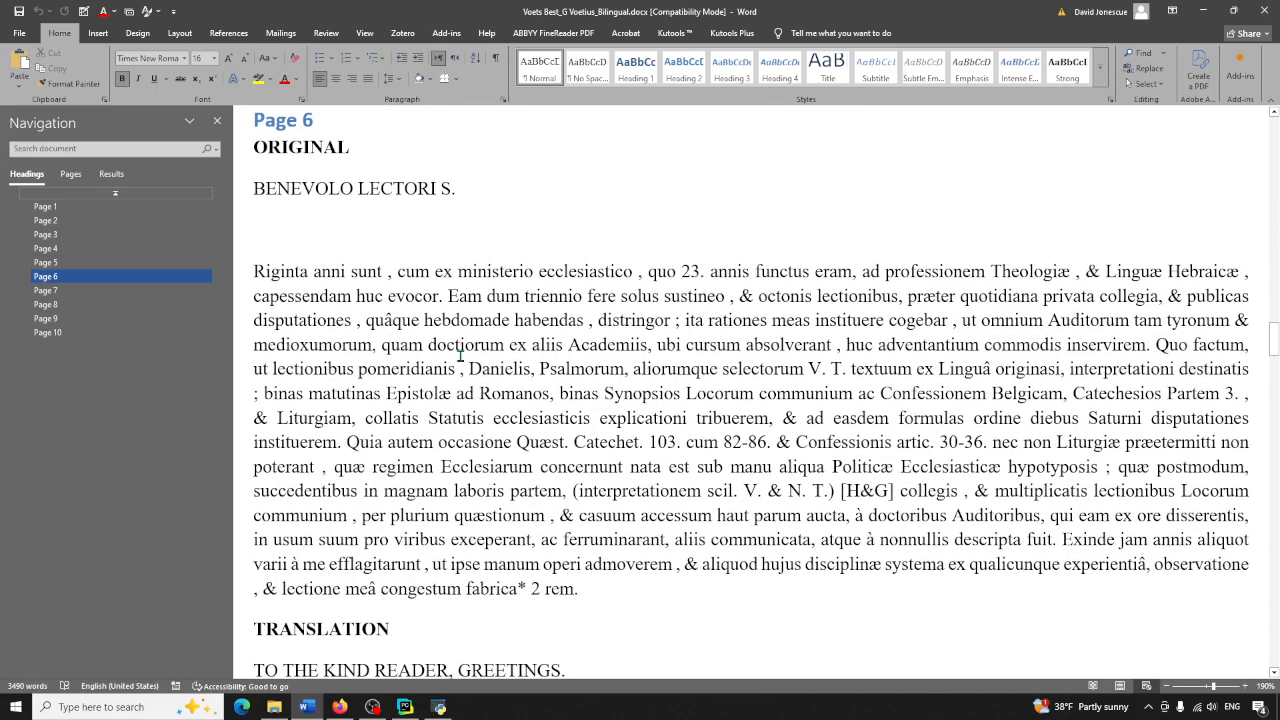
pyautogui.scroll(-12, 459, 356)
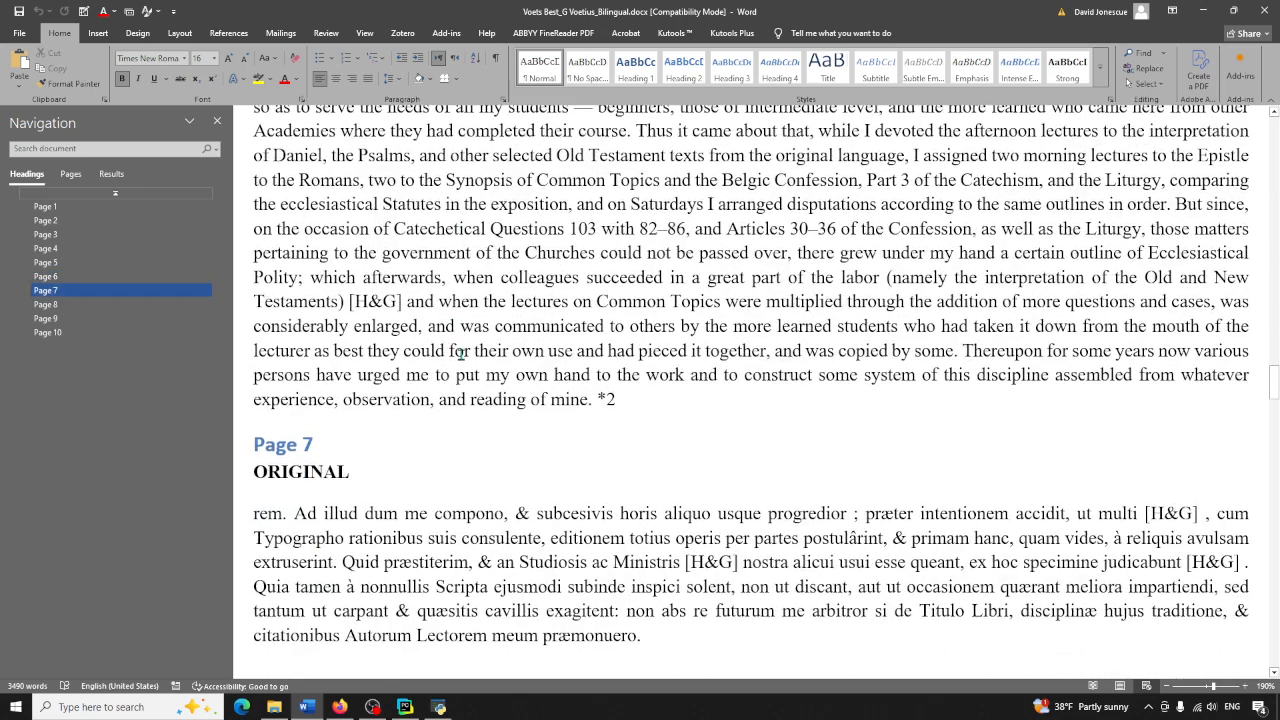
pyautogui.scroll(-7, 461, 353)
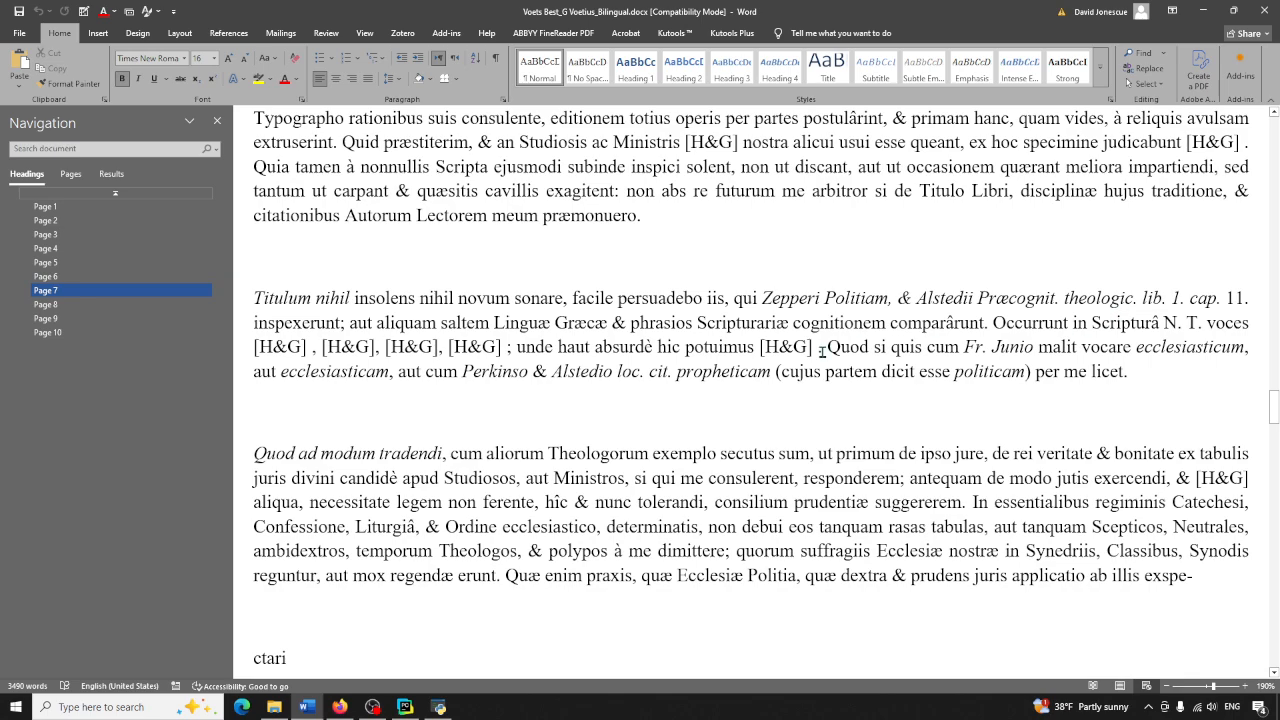
pyautogui.scroll(-9, 597, 346)
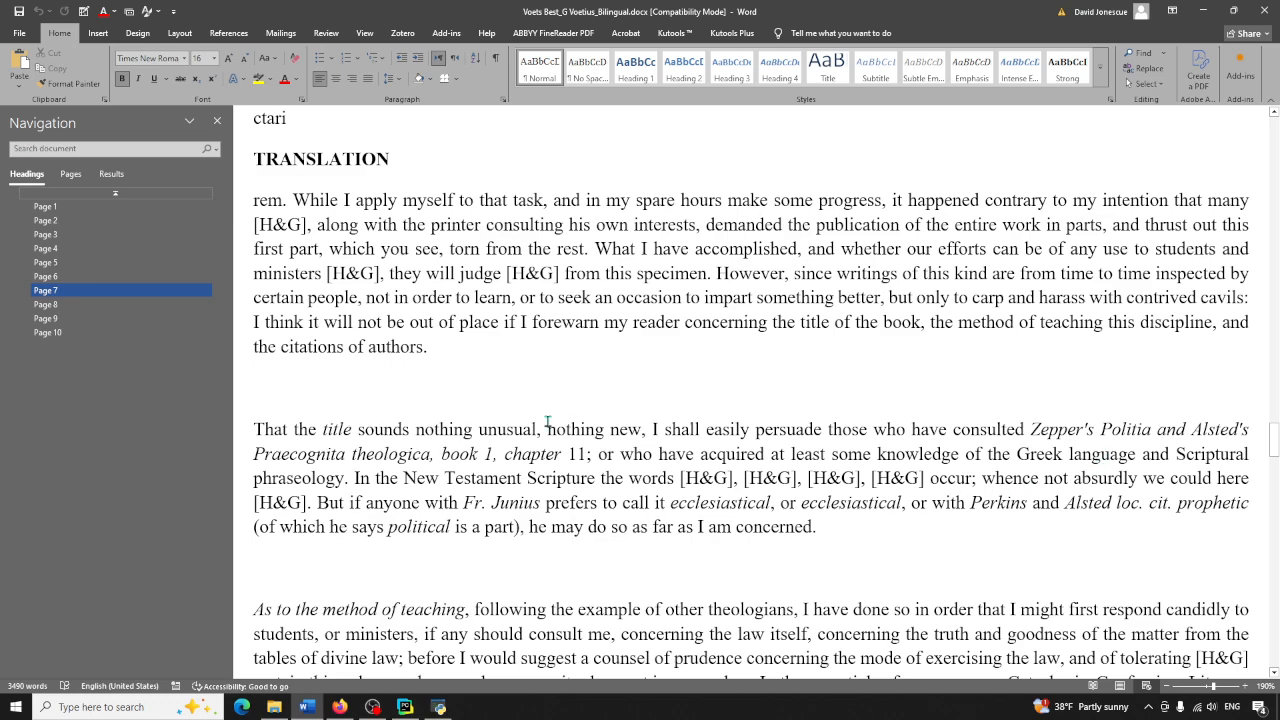
pyautogui.scroll(-17, 474, 408)
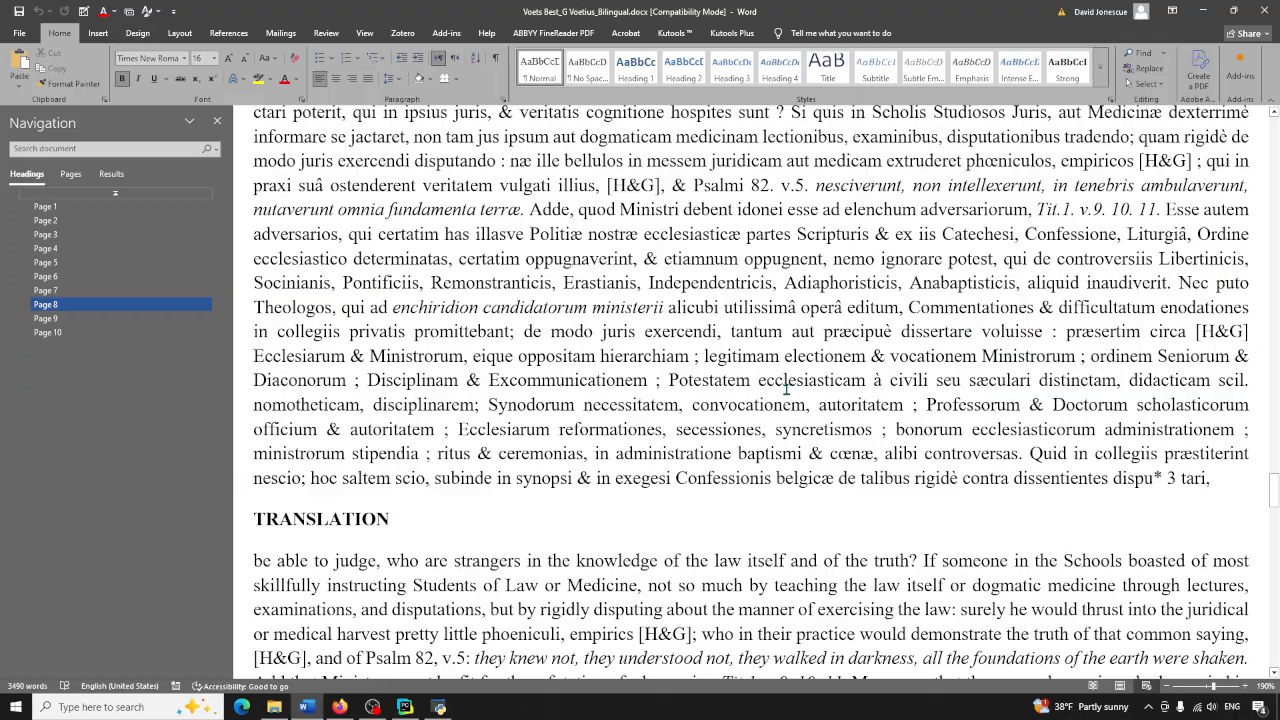
pyautogui.scroll(-10, 787, 390)
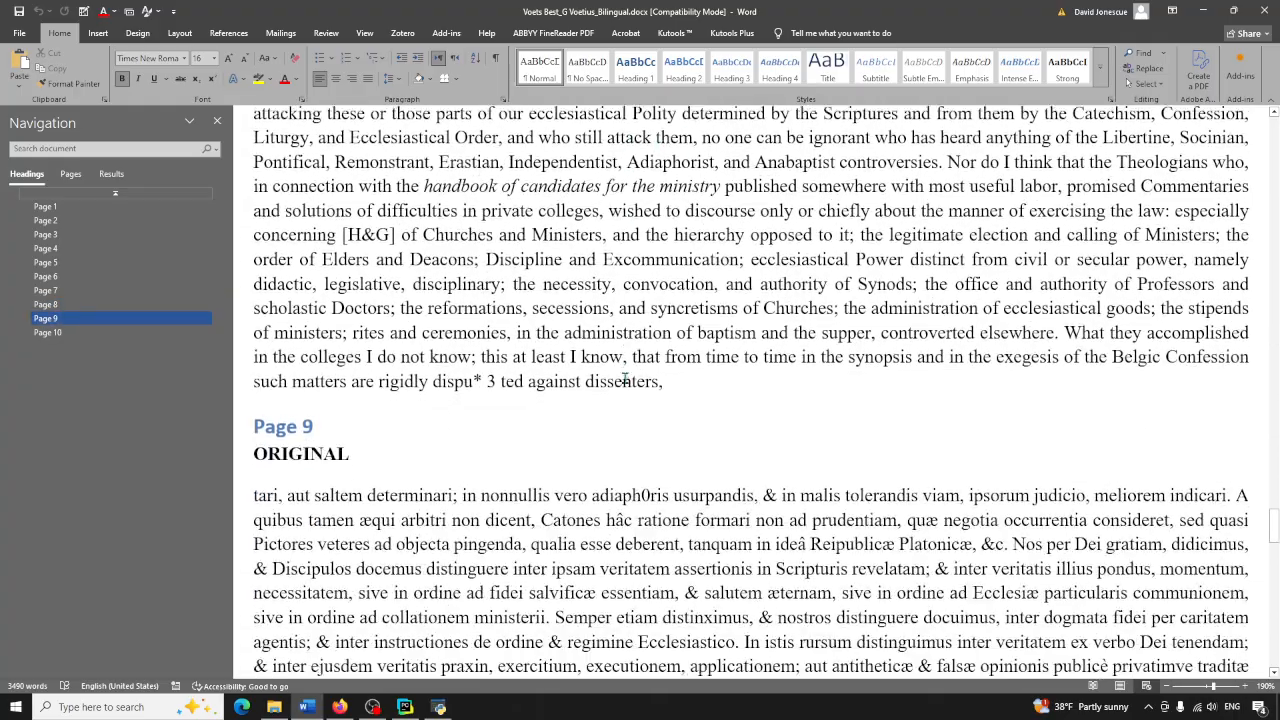
pyautogui.scroll(-7, 624, 378)
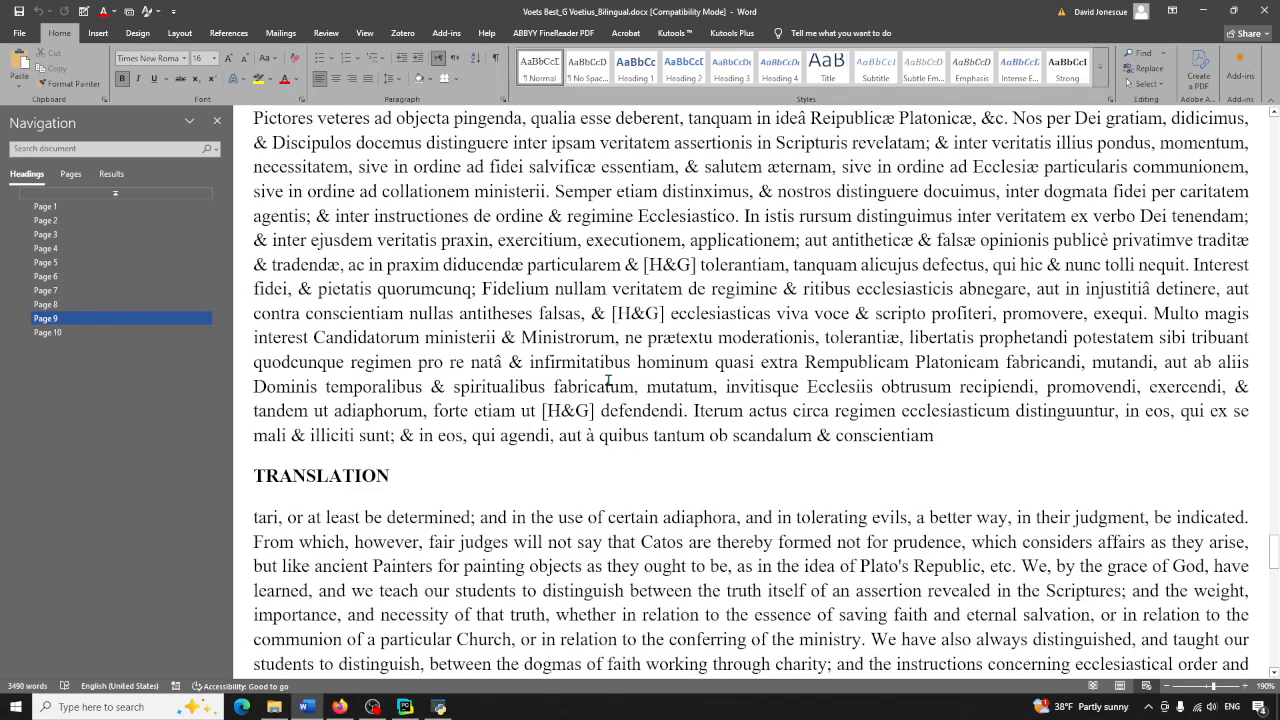
pyautogui.scroll(-6, 608, 380)
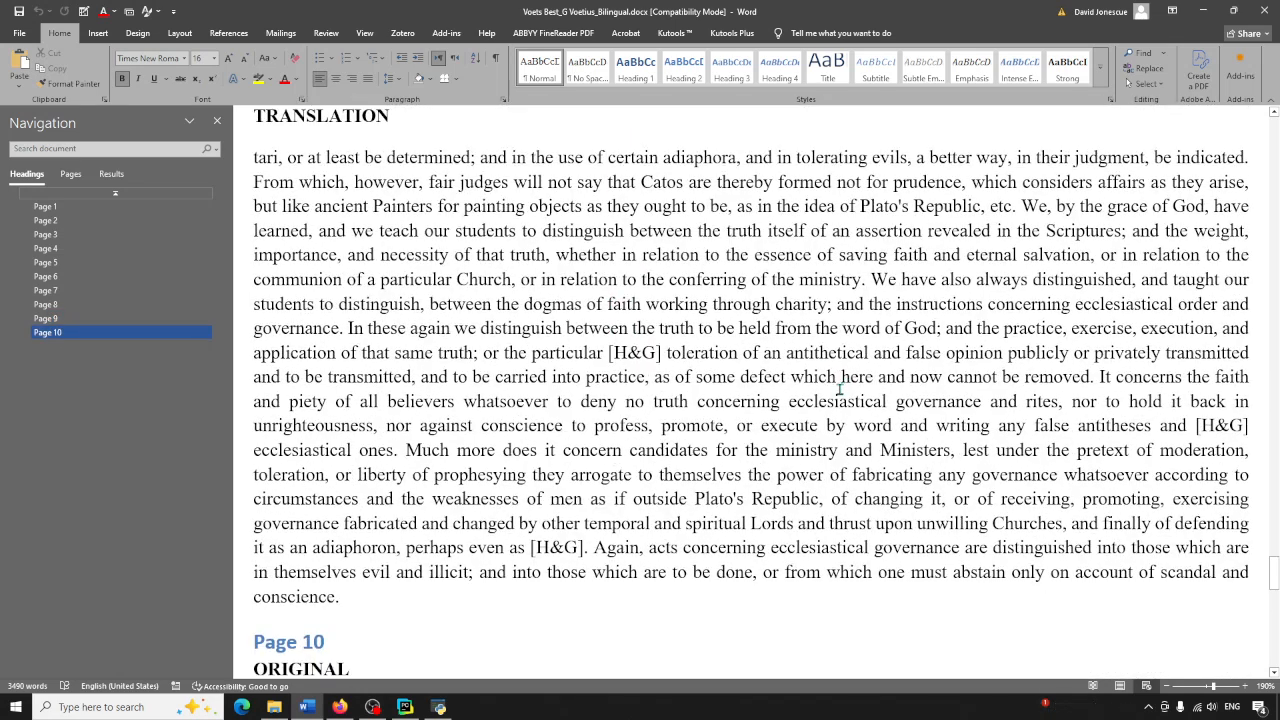
pyautogui.scroll(-4, 841, 388)
# Close the bilingual Word document and the Bilingual_Doc folder, and return to Reforlation
pyautogui.click(1262, 10)
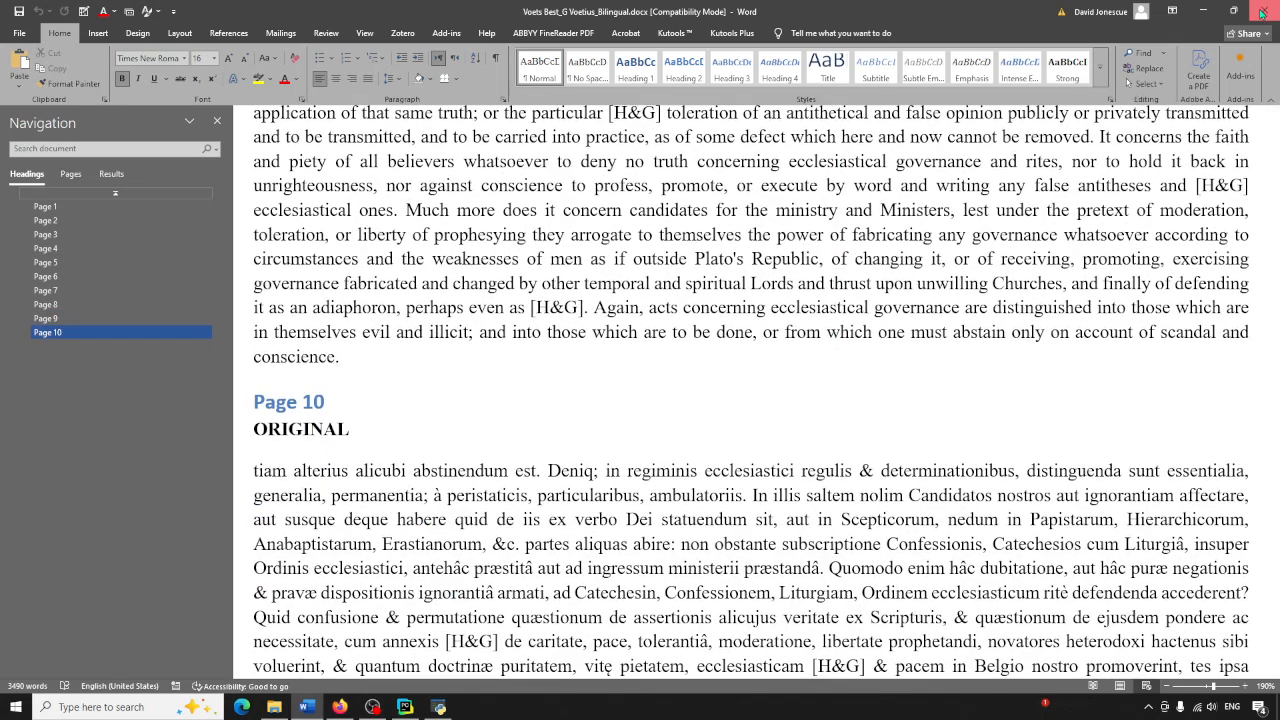
pyautogui.click(688, 451)
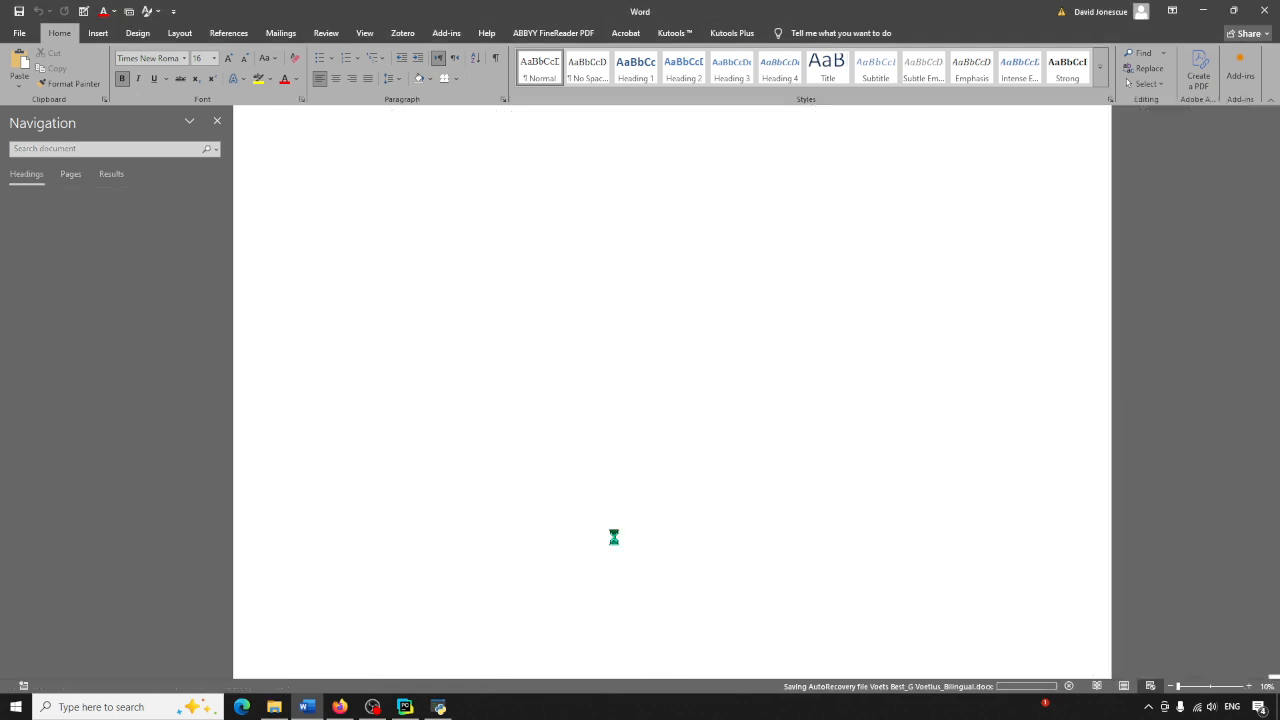
pyautogui.click(732, 86)
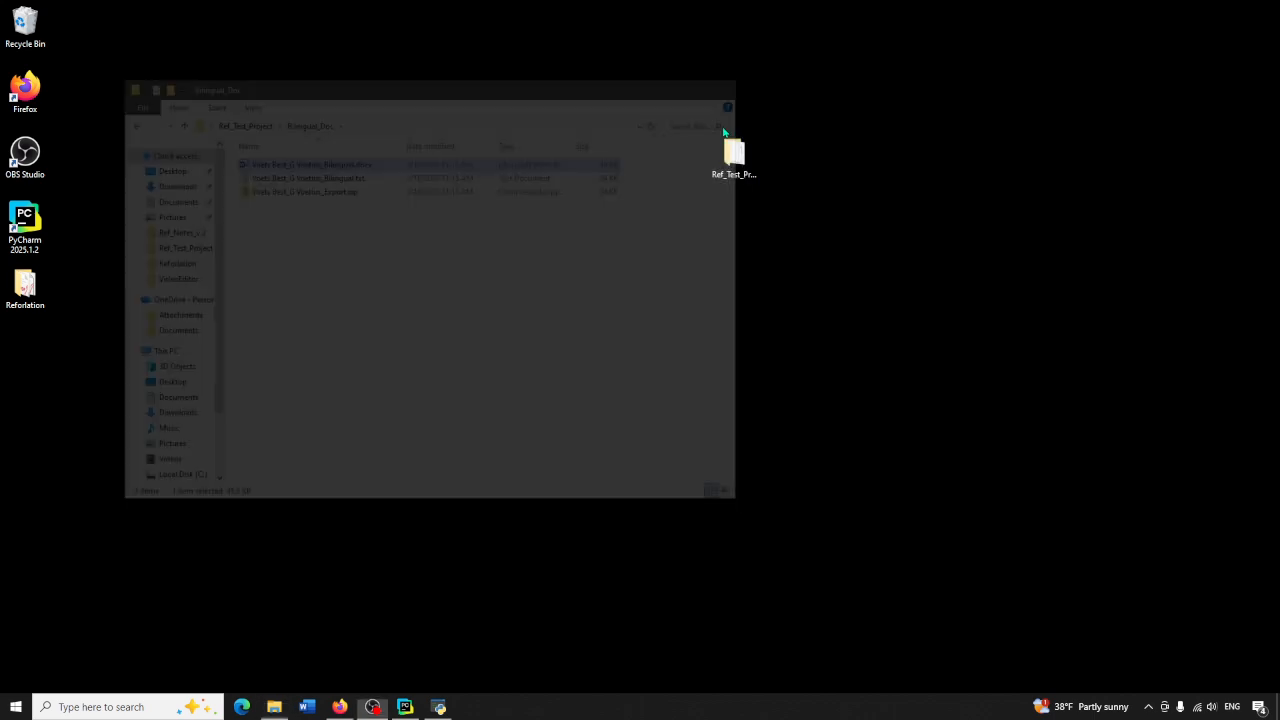
pyautogui.click(439, 706)
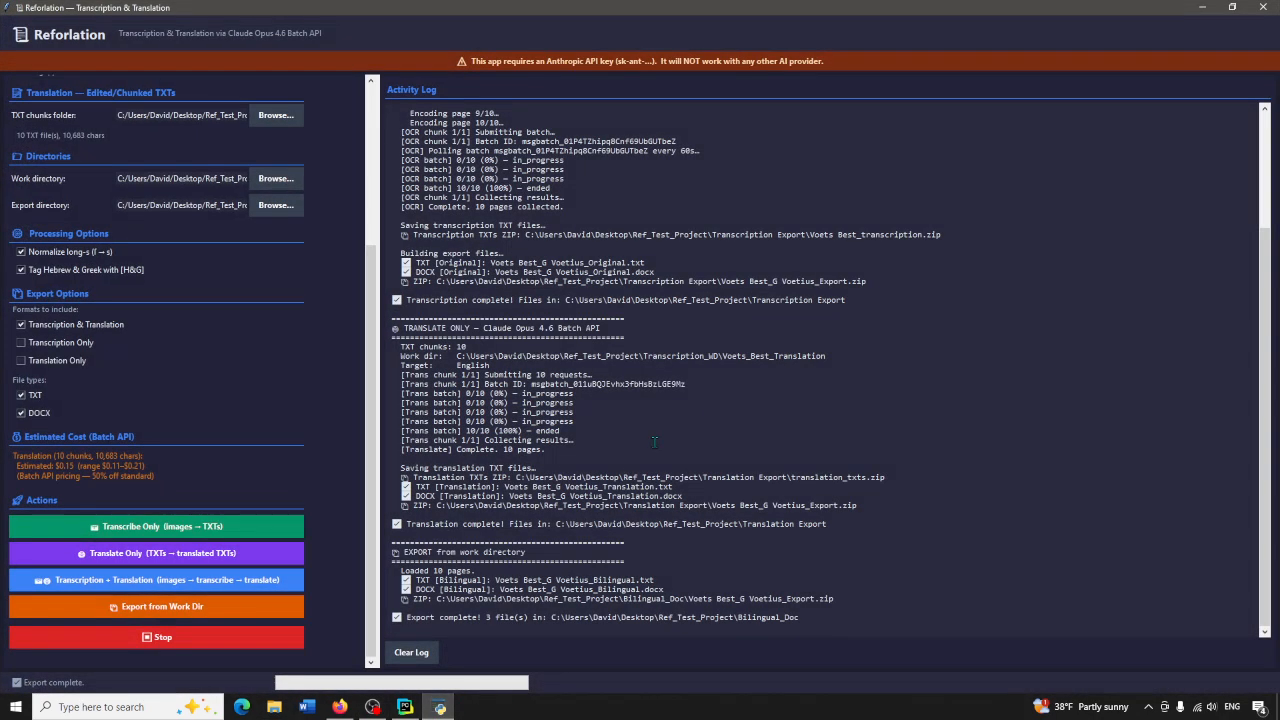